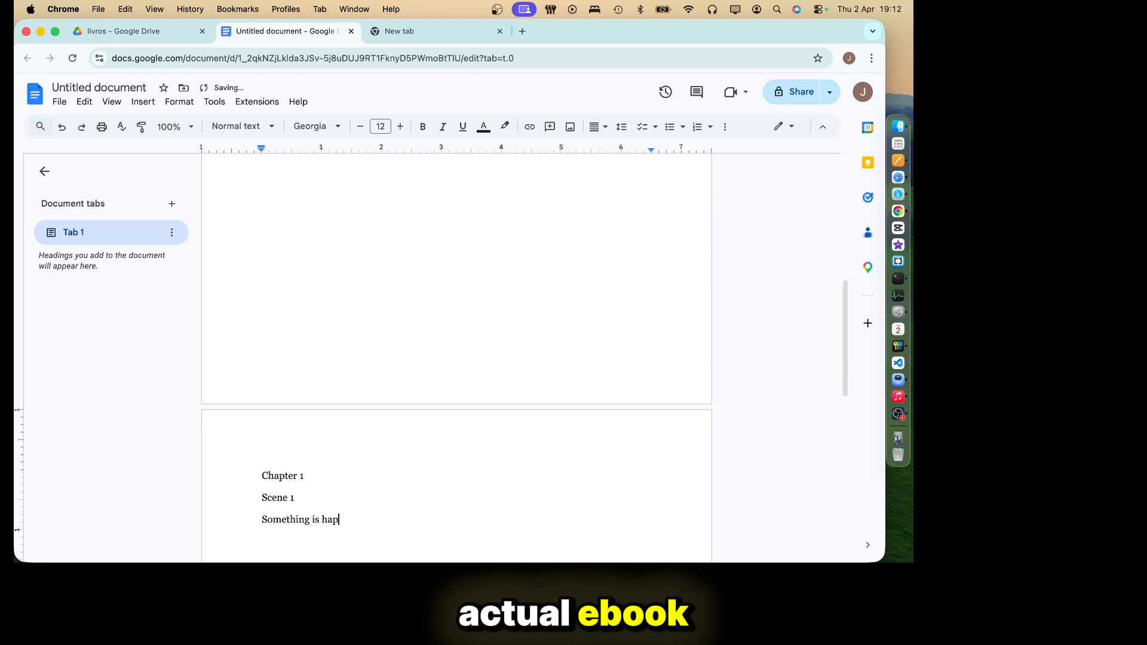
- Complete the Scene 1 text under Chapter 1 as "Something is happening" and leave blank lines below it
{"action": "type", "text": "pening"}
{"action": "key", "text": "Return"}
{"action": "key", "text": "Return"}
{"action": "key", "text": "Return"}
- Add a "Chapter 2" line followed by separate lines for "Scene 1", "Scene 2" and "Scene 3"
{"action": "type", "text": "Chapte"}
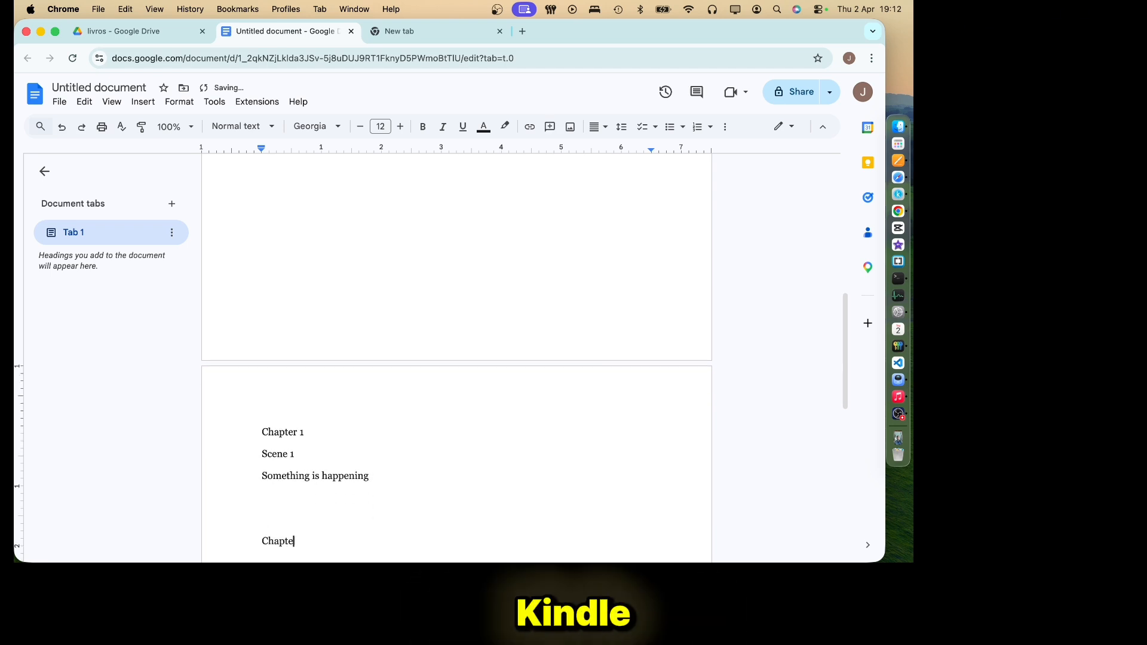
{"action": "type", "text": "r 2"}
{"action": "key", "text": "Return"}
{"action": "type", "text": "Scene 1"}
{"action": "key", "text": "Return"}
{"action": "type", "text": "Scene 2"}
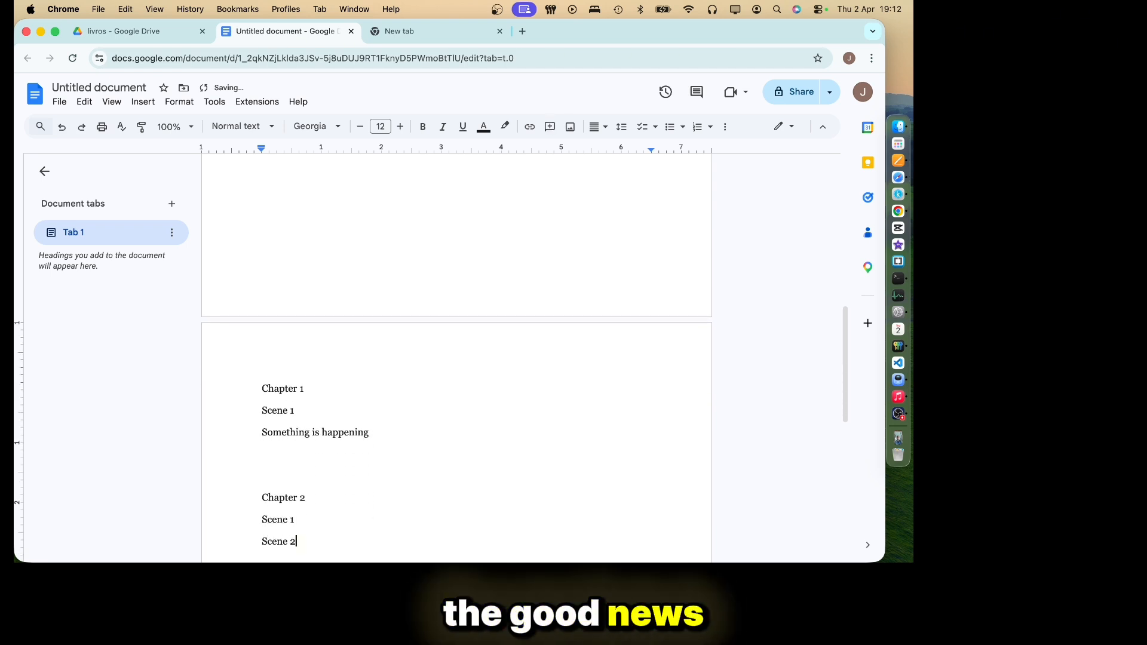
{"action": "key", "text": "Return"}
{"action": "type", "text": "Scene 3"}
- Insert the line "Body of scene 2" beneath Scene 2 of Chapter 2
{"action": "key", "text": "Up"}
{"action": "key", "text": "Return"}
{"action": "type", "text": "Boyd"}
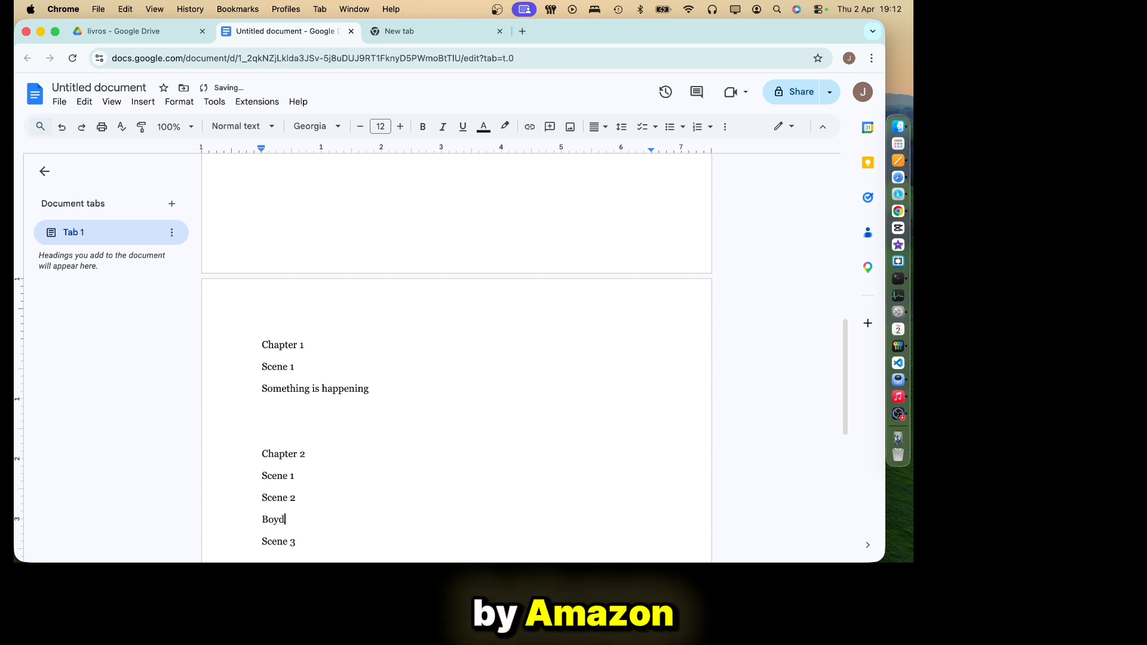
{"action": "key", "text": "BackSpace"}
{"action": "key", "text": "BackSpace"}
{"action": "type", "text": "dy of s"}
- Insert the line "Body of scene 3" beneath Scene 1 of Chapter 2
{"action": "key", "text": "Up"}
{"action": "key", "text": "Up"}
{"action": "key", "text": "Return"}
{"action": "type", "text": "Body of s"}
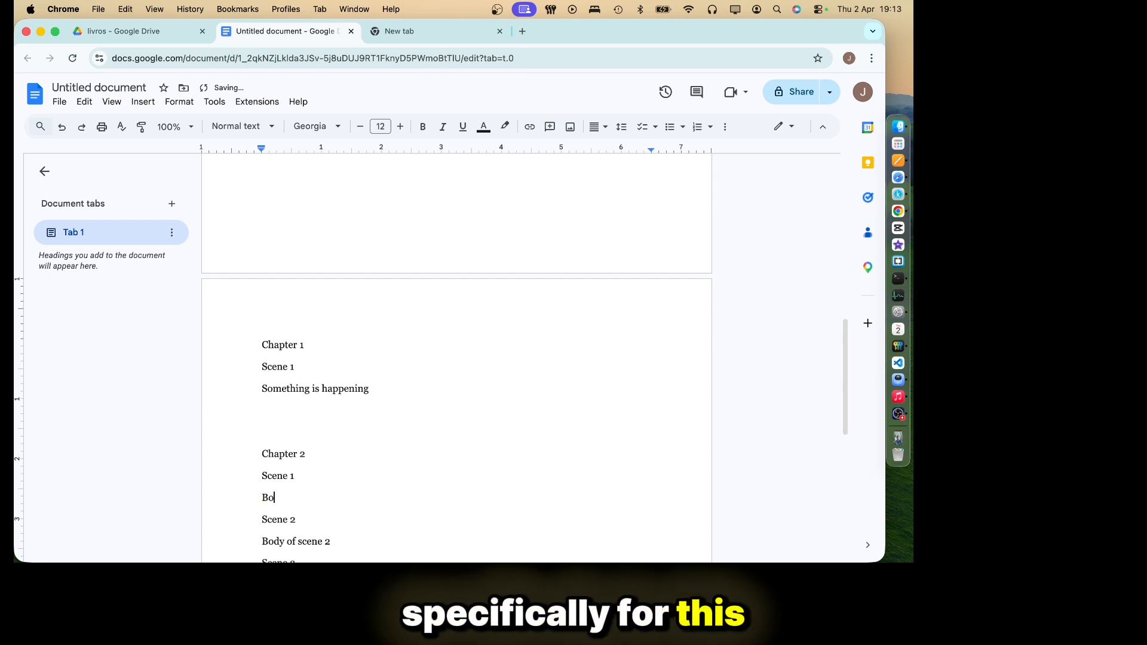
{"action": "type", "text": "cene 3"}
- Add the line "Something on the scene 3" beneath Scene 3 of Chapter 2
{"action": "key", "text": "Down"}
{"action": "key", "text": "Down"}
{"action": "key", "text": "Down"}
{"action": "key", "text": "Return"}
{"action": "type", "text": "Some"}
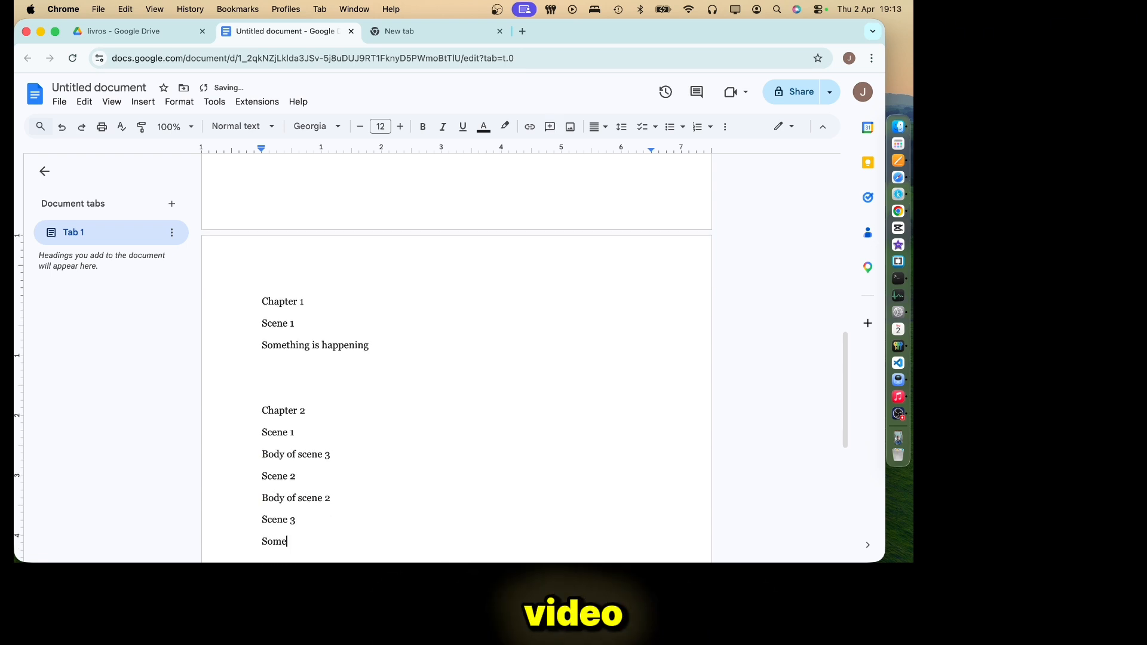
{"action": "type", "text": "thing on the scene 3"}
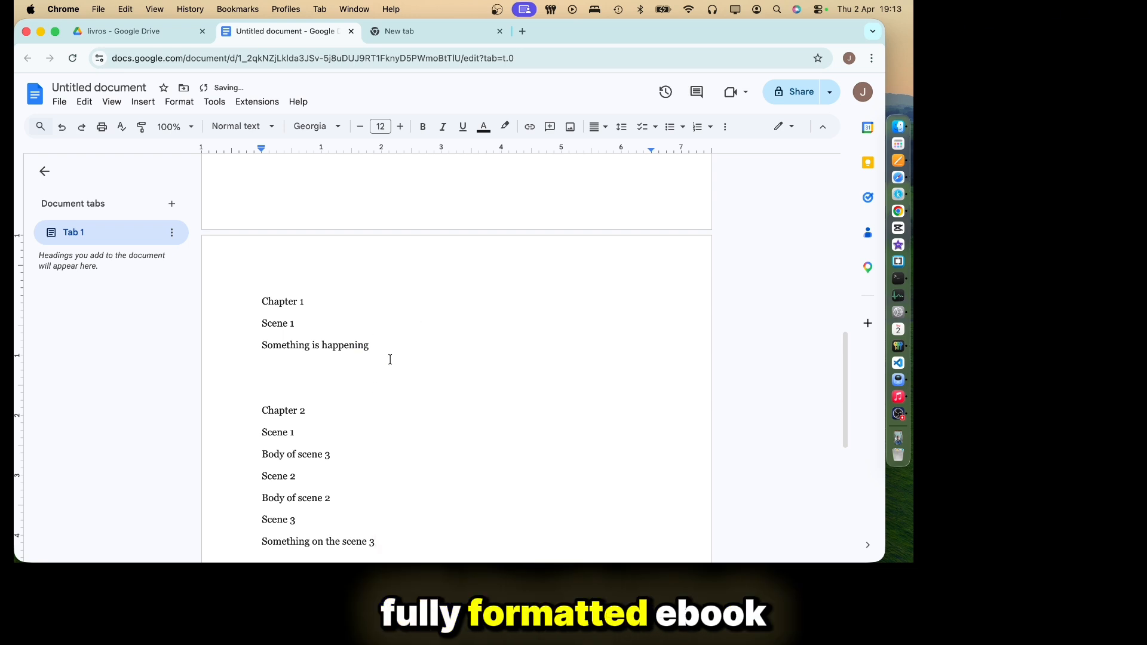
- Add a "Scene 2" line with the placeholder text "Xxxx" after "Something is happening" in Chapter 1
{"action": "left_click", "coordinate": [391, 355]}
{"action": "key", "text": "Return"}
{"action": "type", "text": "Scene 2"}
{"action": "key", "text": "Return"}
{"action": "type", "text": "Xxxx"}
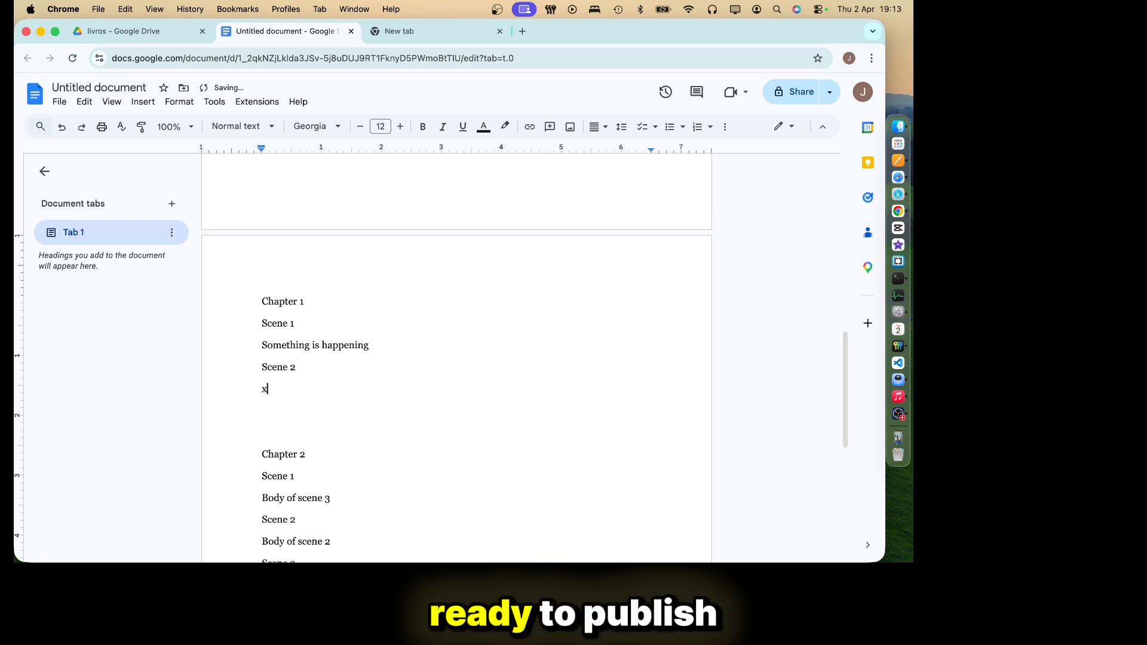
- Add a "Scene 3" line to Chapter 1 with placeholder text starting with "XXX" beneath it
{"action": "key", "text": "Return"}
{"action": "type", "text": "Scene 3"}
{"action": "key", "text": "Return"}
{"action": "type", "text": "XXX"}
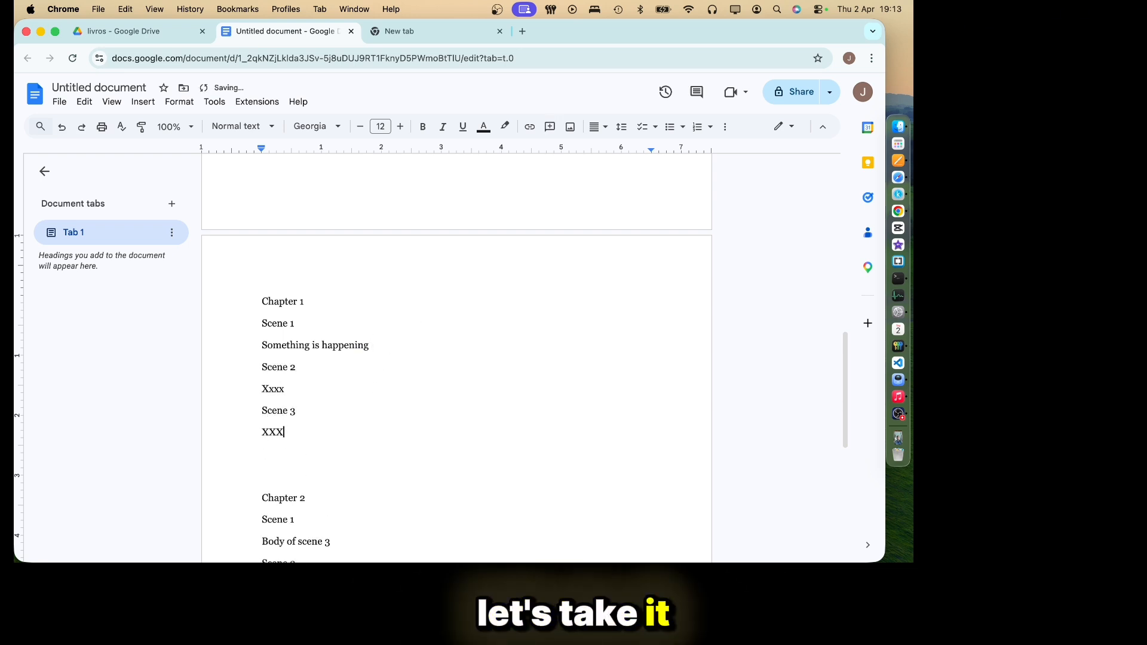
{"action": "type", "text": "  xx"}
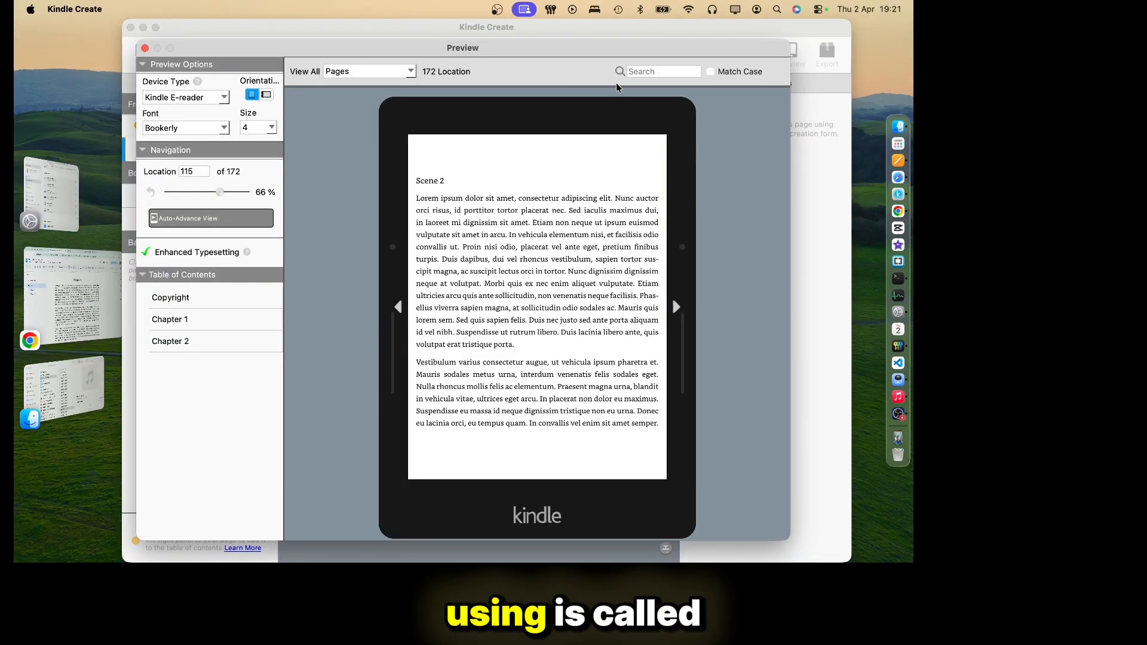
- In the Kindle Create preview, try landscape orientation, return to portrait, and set the device type to Phone
{"action": "left_click", "coordinate": [266, 97]}
{"action": "left_click", "coordinate": [251, 94]}
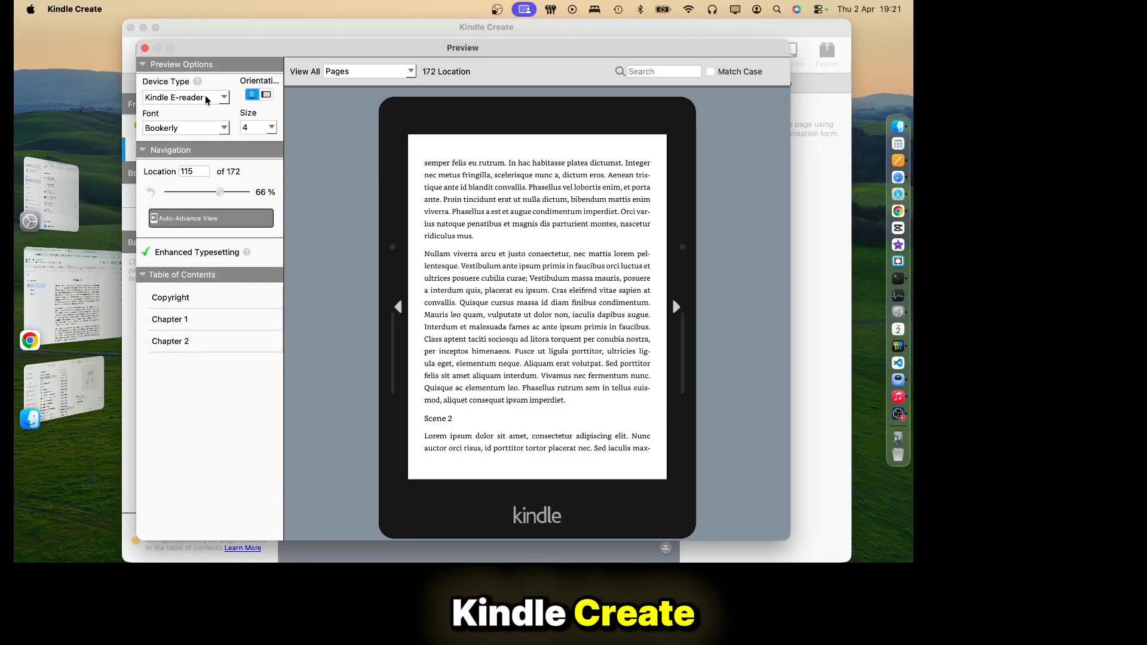
{"action": "left_click", "coordinate": [208, 98]}
{"action": "left_click", "coordinate": [212, 123]}
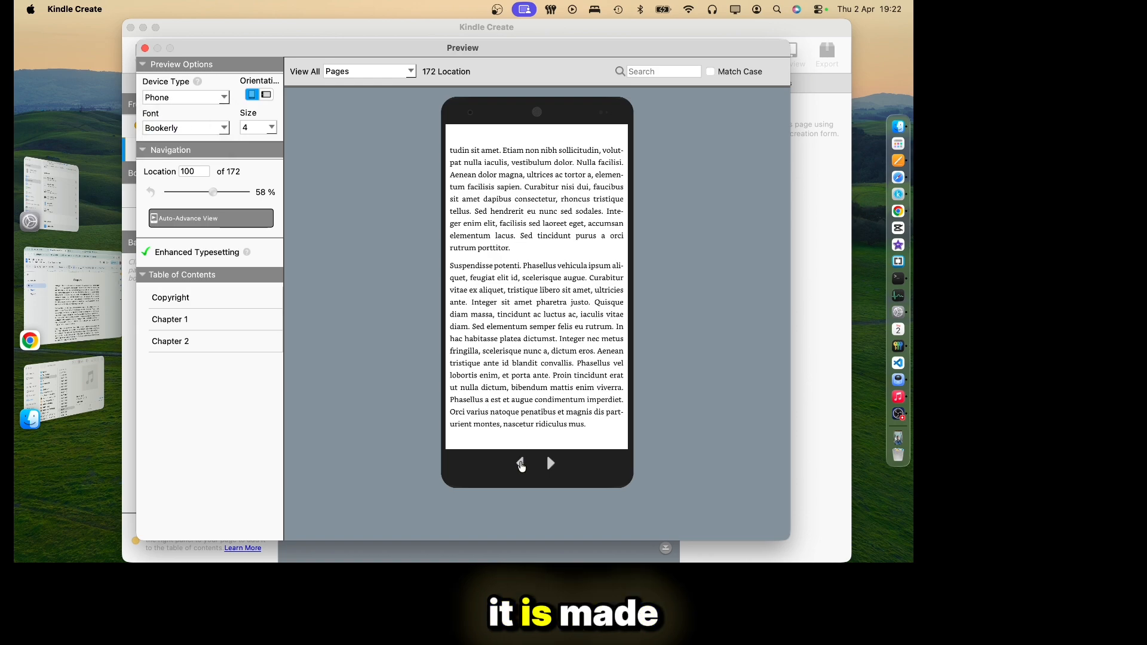
- Page back through the phone preview to the copyright page and forward again to the Chapter 1 opening
{"action": "left_click", "coordinate": [521, 464]}
{"action": "left_click", "coordinate": [520, 465]}
{"action": "left_click", "coordinate": [520, 465]}
{"action": "left_click", "coordinate": [520, 465]}
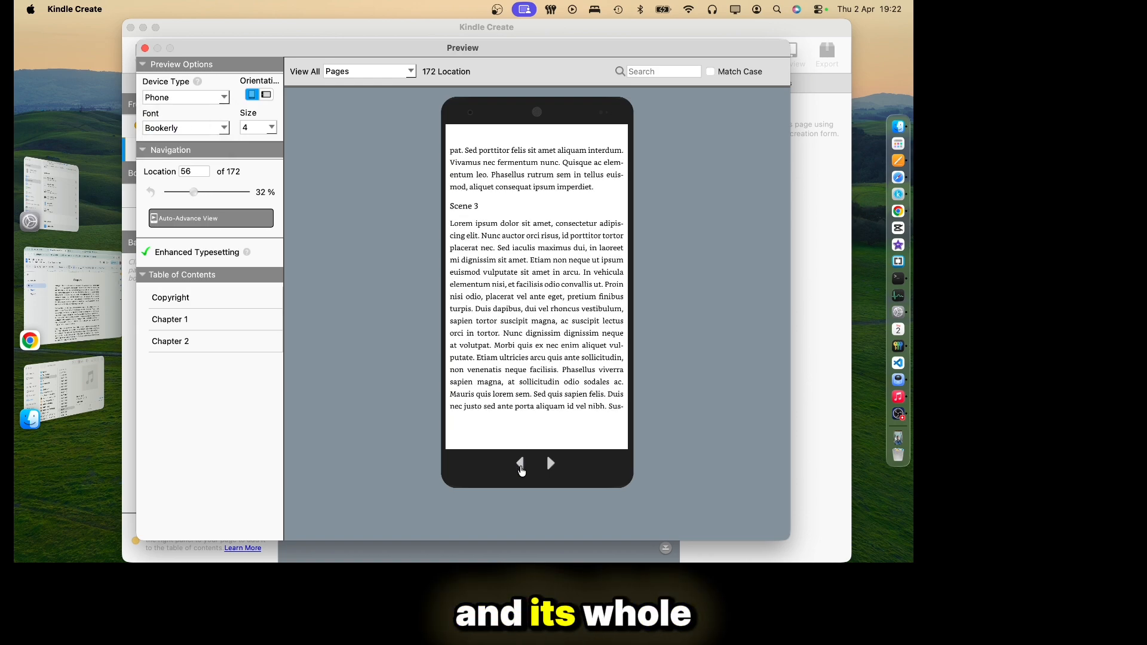
{"action": "left_click", "coordinate": [520, 465]}
{"action": "left_click", "coordinate": [520, 465]}
{"action": "left_click", "coordinate": [520, 466]}
{"action": "left_click", "coordinate": [521, 466]}
{"action": "left_click", "coordinate": [520, 466]}
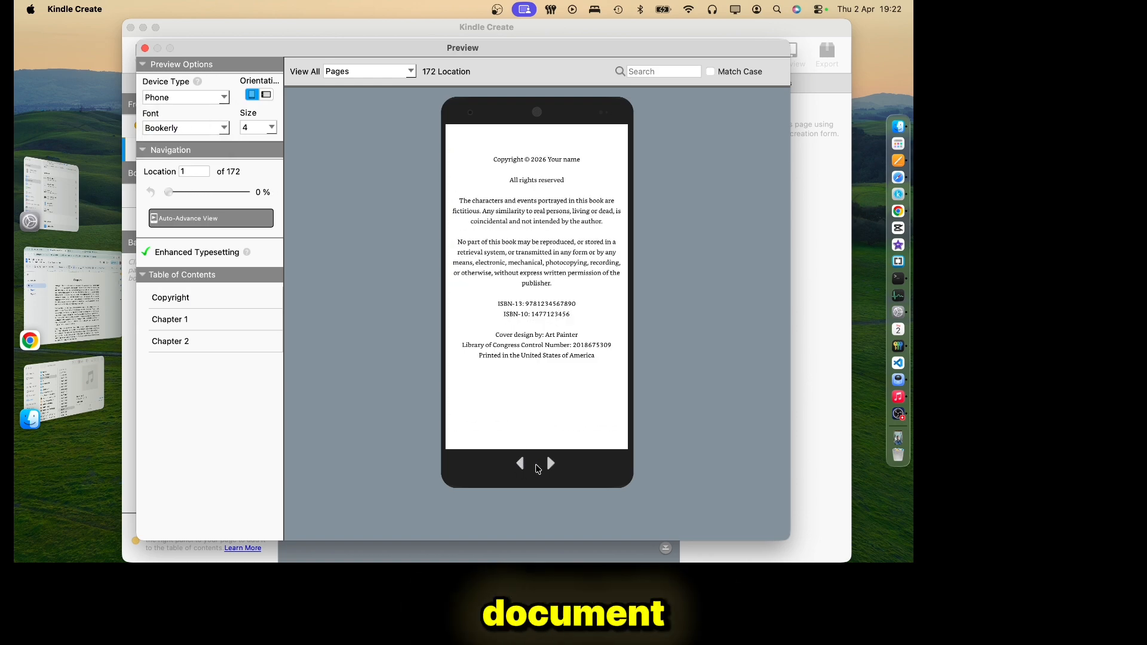
{"action": "left_click", "coordinate": [548, 465]}
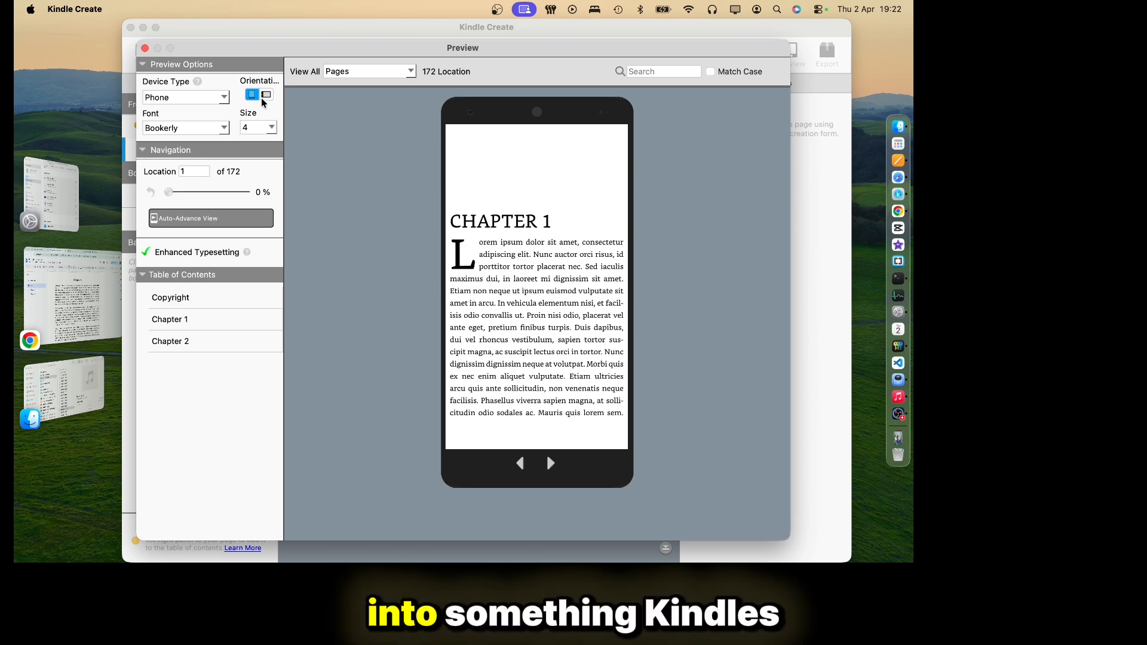
- Preview the Chapter 1 page in the Caecilia, Baskerville and Futura fonts
{"action": "left_click", "coordinate": [185, 128]}
{"action": "left_click", "coordinate": [181, 158]}
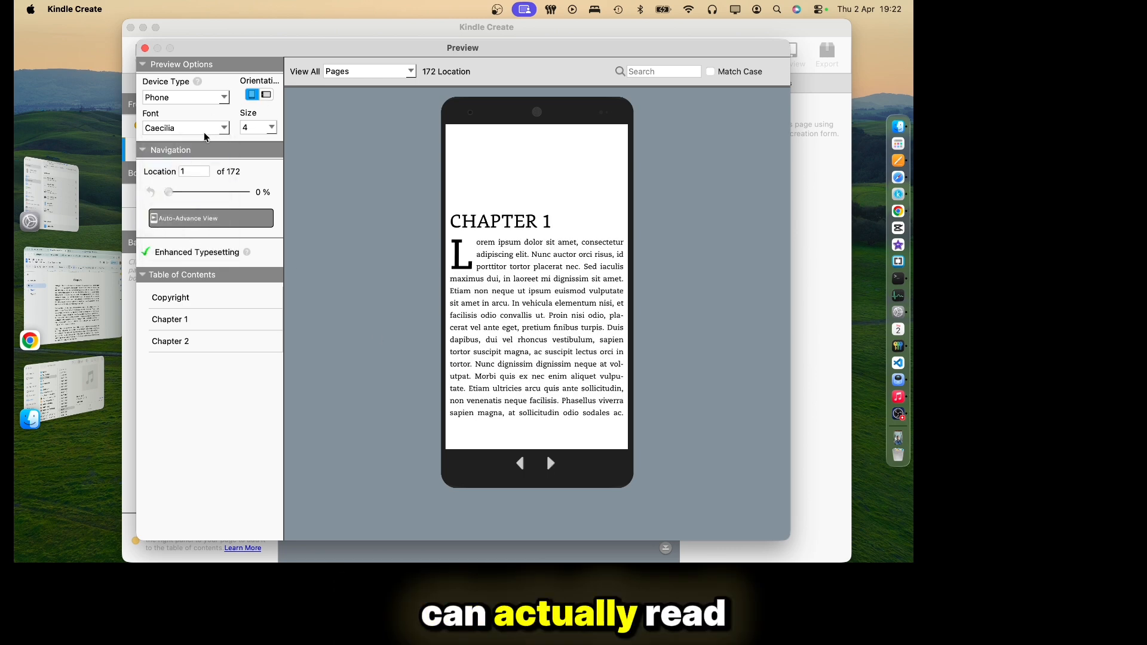
{"action": "left_click", "coordinate": [186, 128]}
{"action": "left_click", "coordinate": [173, 189]}
{"action": "left_click", "coordinate": [185, 127]}
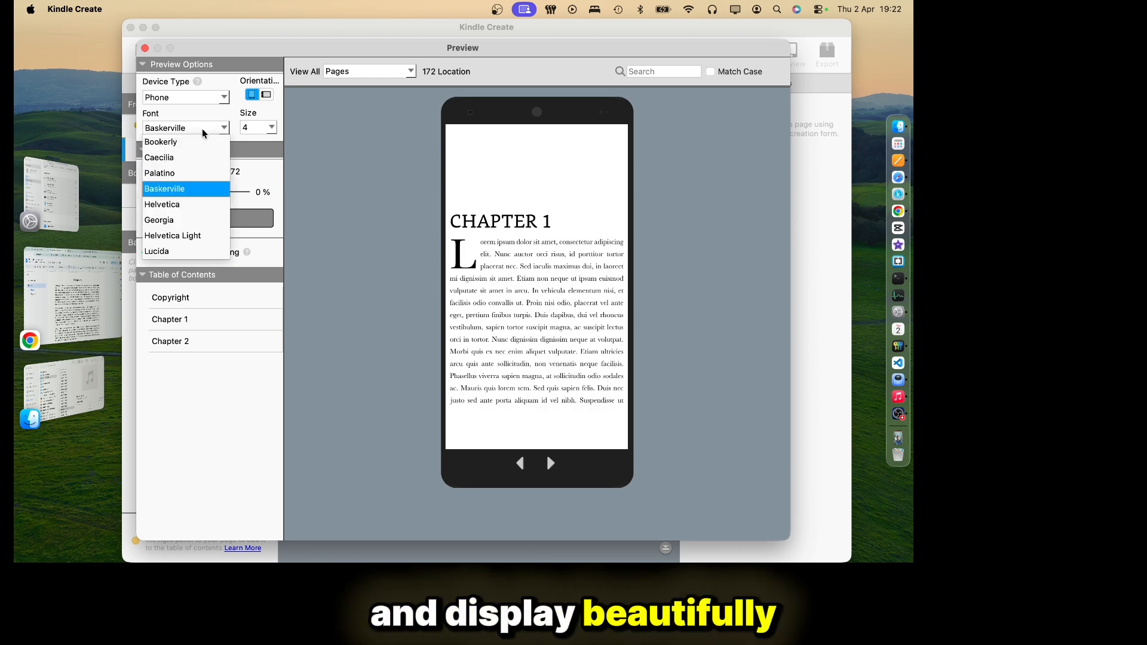
{"action": "left_click", "coordinate": [179, 219]}
- Compare the Chapter 1 page across the Kindle E-reader, Tablet and Phone device types
{"action": "left_click", "coordinate": [202, 100]}
{"action": "left_click", "coordinate": [186, 143]}
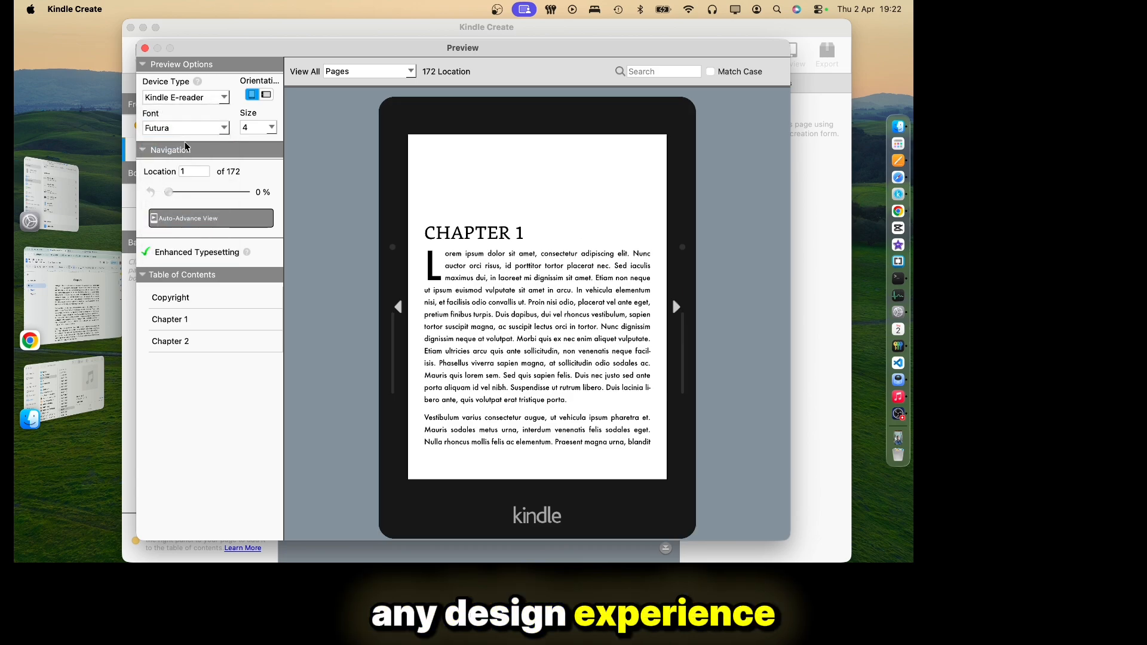
{"action": "left_click", "coordinate": [208, 99]}
{"action": "left_click", "coordinate": [195, 114]}
{"action": "left_click", "coordinate": [186, 76]}
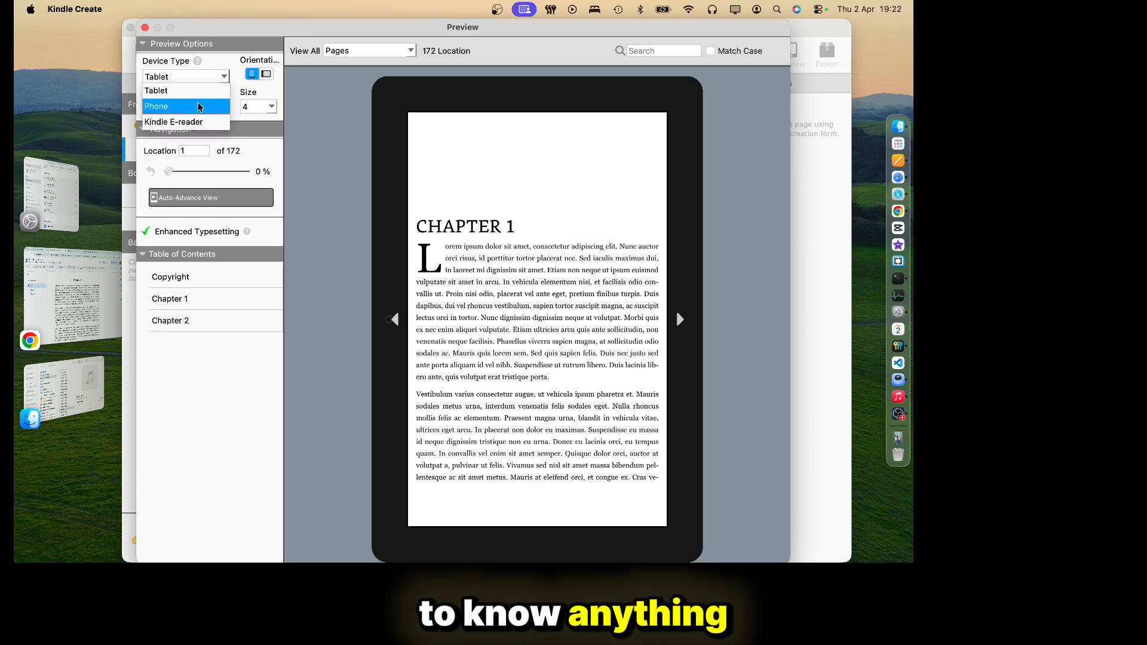
{"action": "left_click", "coordinate": [179, 105]}
{"action": "left_click", "coordinate": [185, 77]}
{"action": "left_click", "coordinate": [179, 90]}
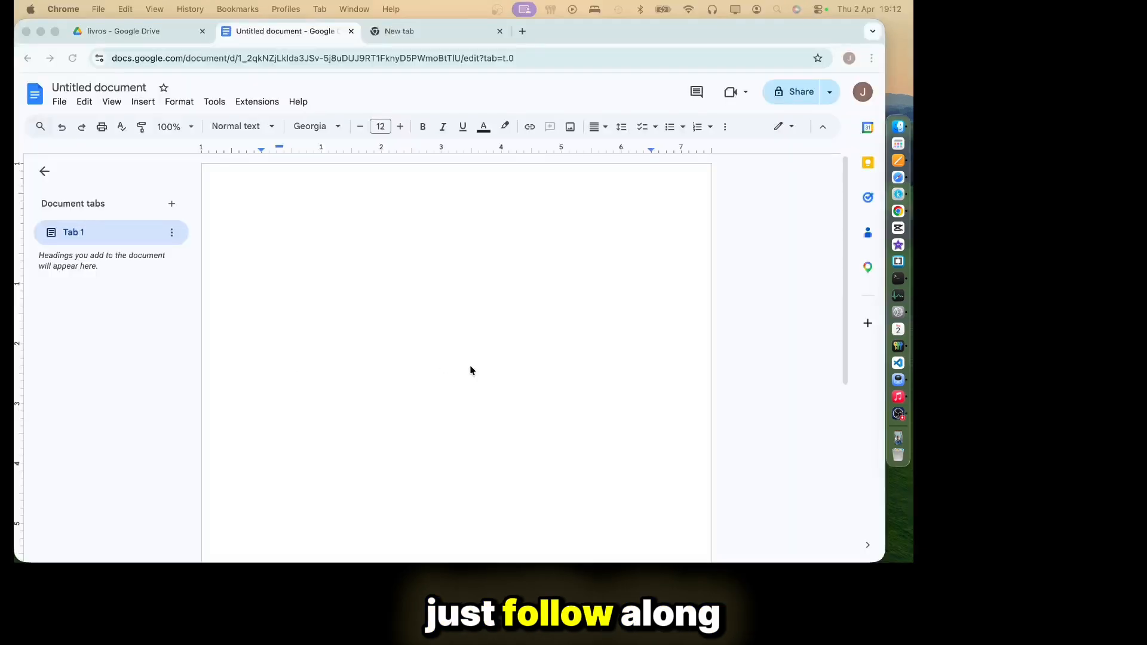
- In the blank Google Docs document, enter the title "My Book", a blank line, and the author's name below
{"action": "left_click", "coordinate": [428, 358]}
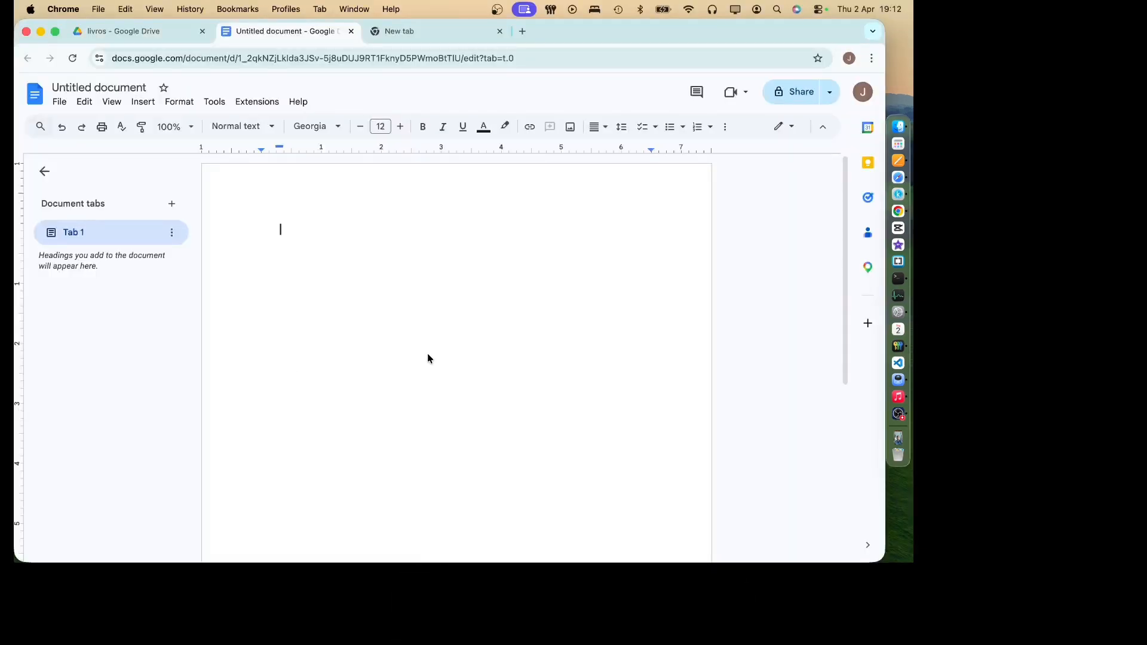
{"action": "type", "text": "My "}
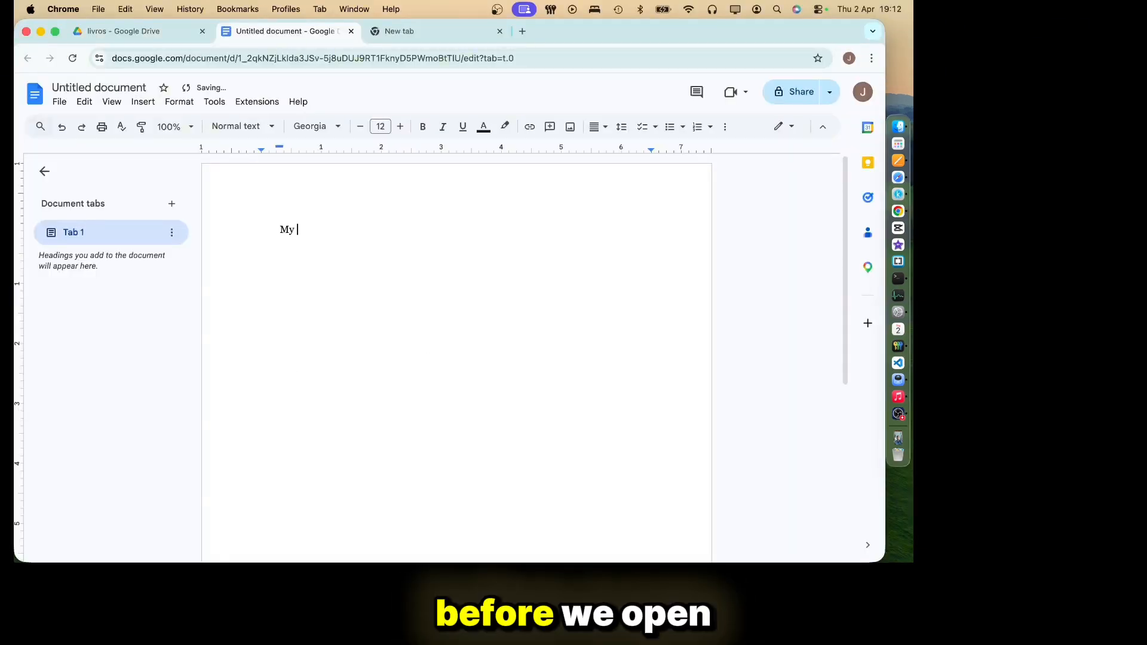
{"action": "type", "text": "Book"}
{"action": "key", "text": "Return"}
{"action": "key", "text": "Return"}
{"action": "type", "text": "Ur"}
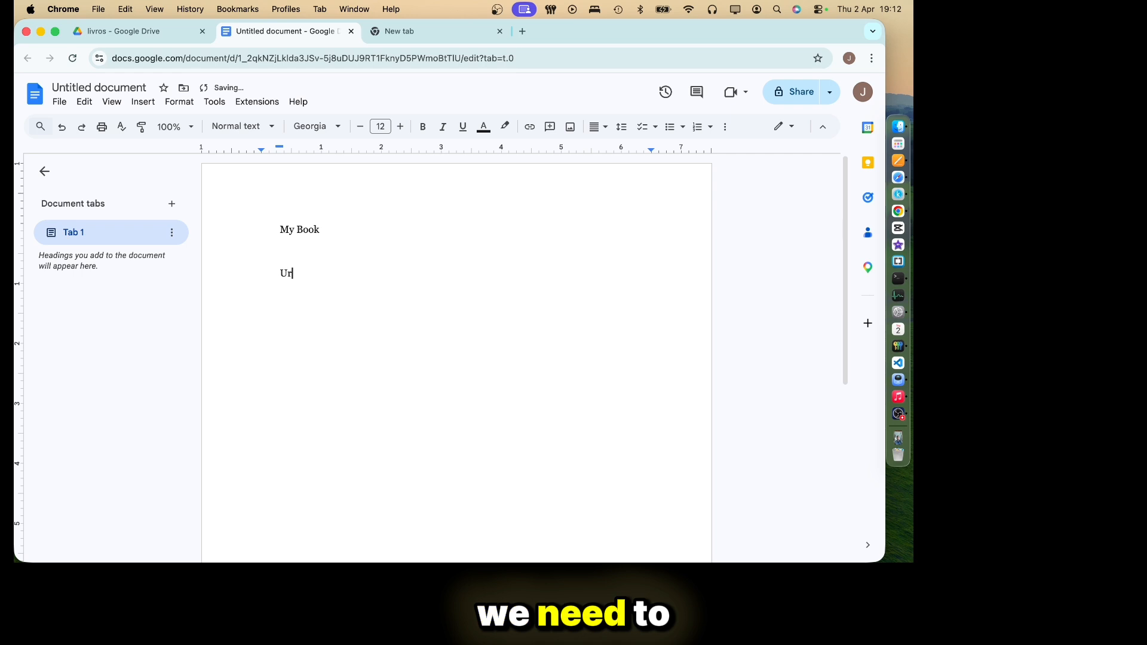
{"action": "type", "text": "oboros J"}
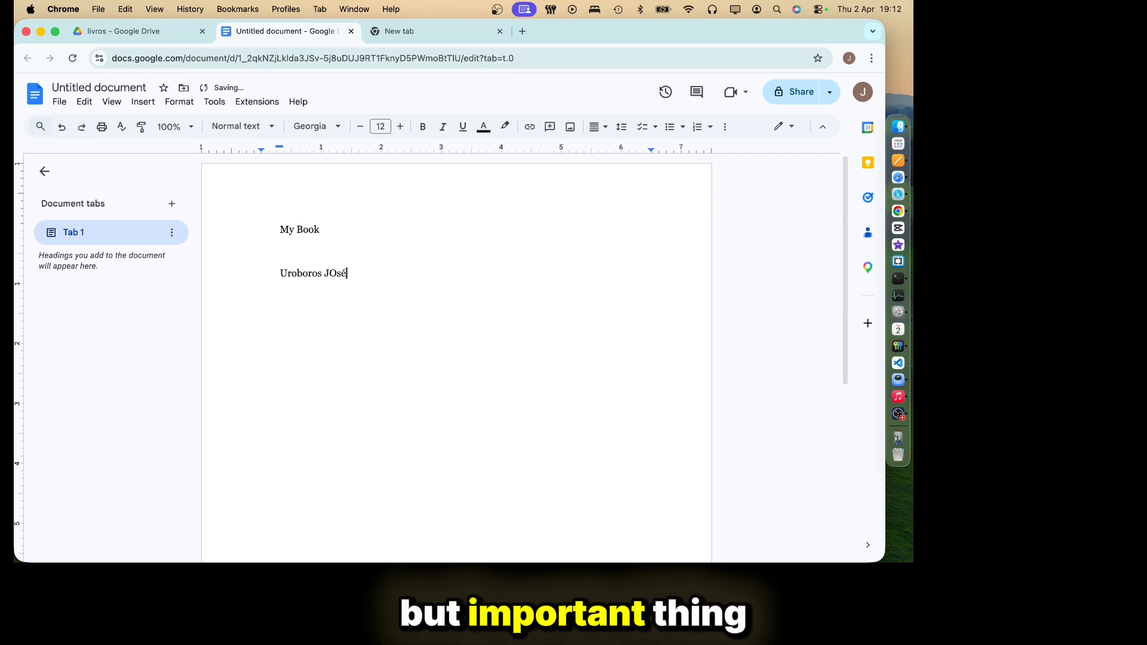
{"action": "type", "text": "osé"}
{"action": "key", "text": "Return"}
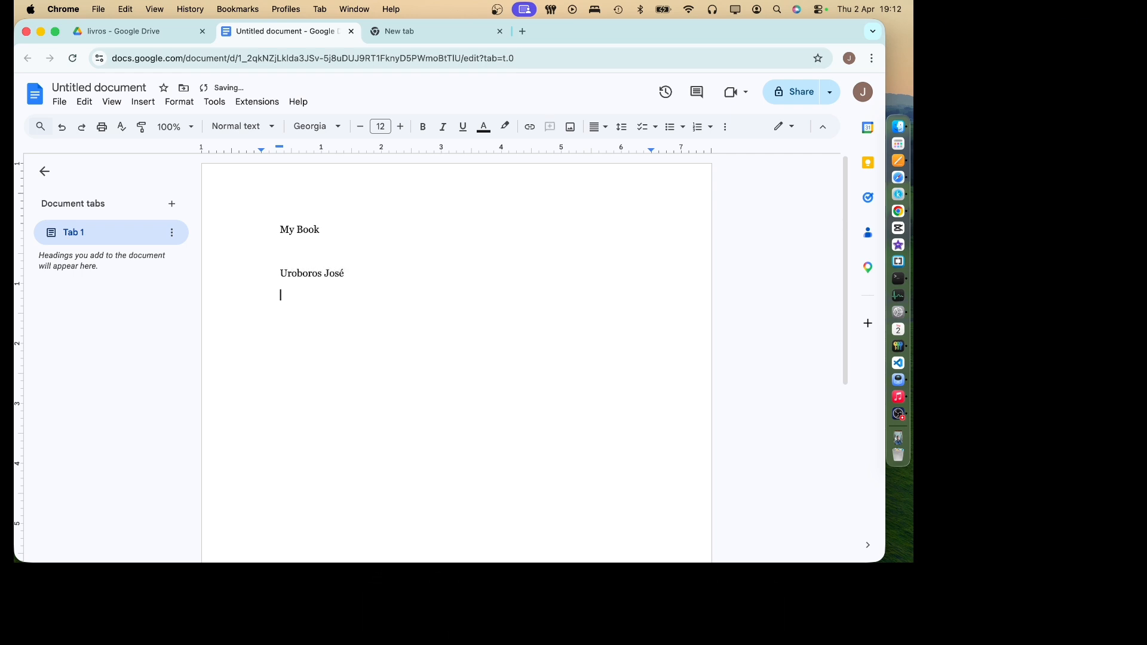
{"action": "type", "text": "Book 1"}
{"action": "key", "text": "BackSpace"}
{"action": "key", "text": "BackSpace"}
{"action": "key", "text": "BackSpace"}
{"action": "key", "text": "BackSpace"}
{"action": "key", "text": "BackSpace"}
{"action": "key", "text": "BackSpace"}
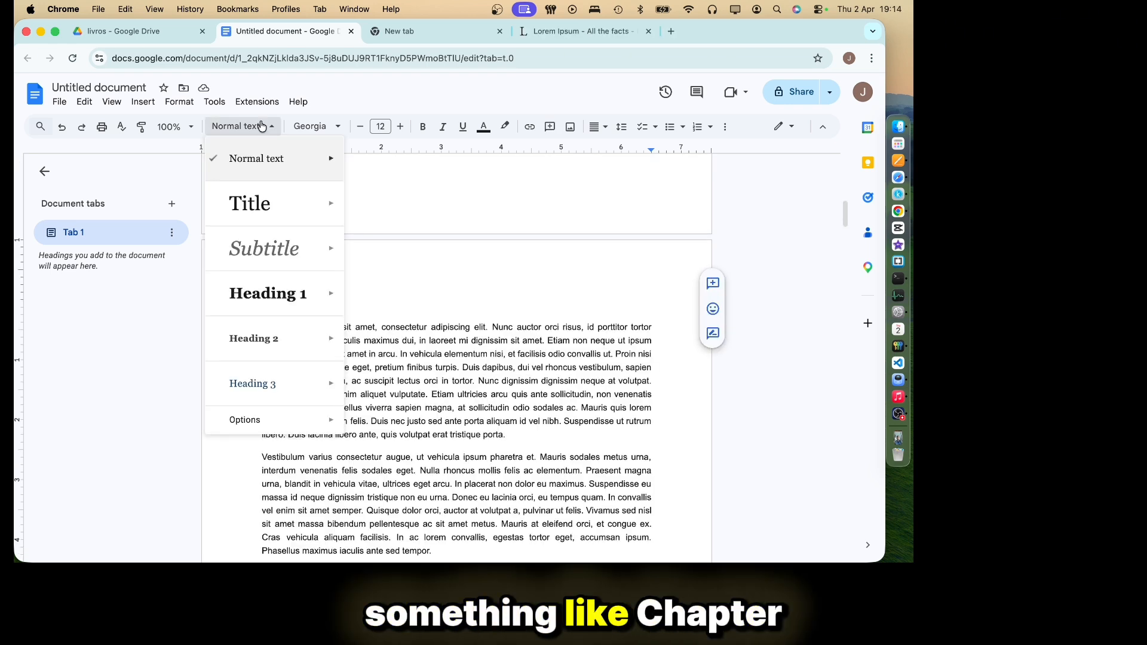
- Apply the Heading 1 style to the Chapter 1 title
{"action": "mouse_move", "coordinate": [282, 292]}
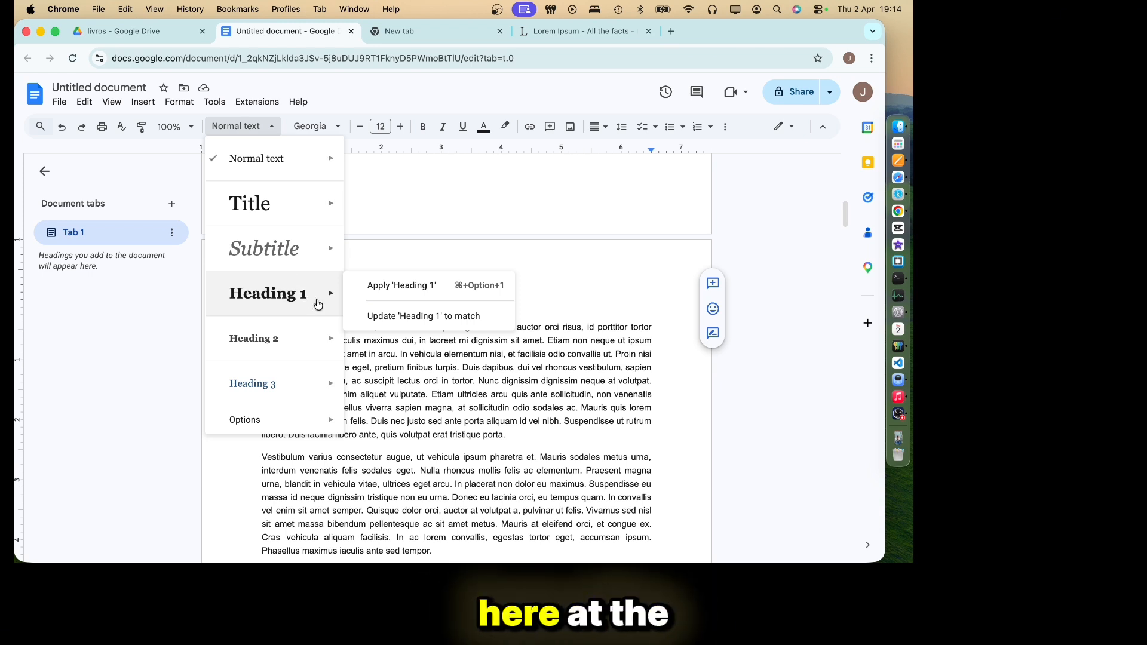
{"action": "left_click", "coordinate": [385, 286]}
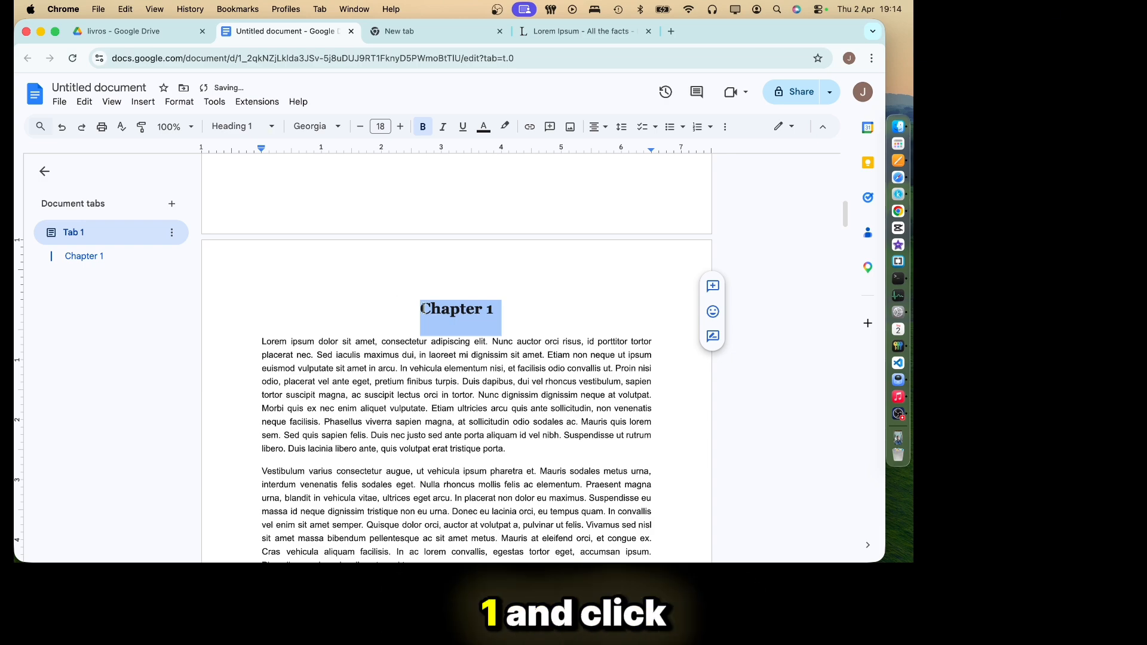
- Apply the Heading 1 style to the Chapter 2 title
{"action": "scroll", "coordinate": [457, 330], "scroll_direction": "down", "scroll_amount": 15}
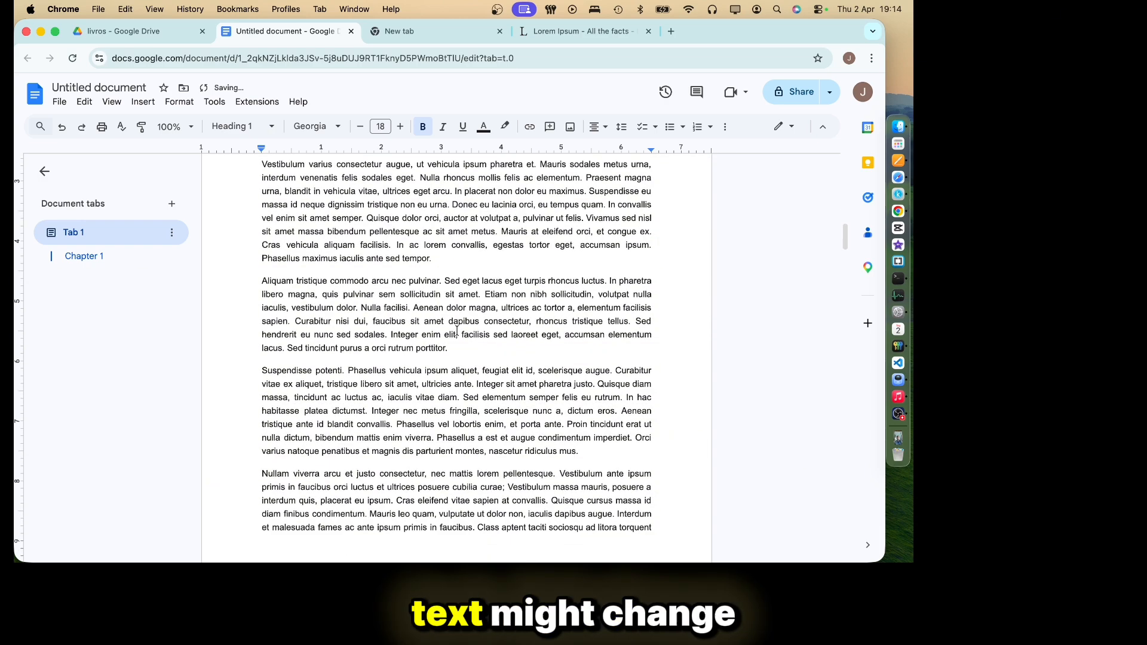
{"action": "scroll", "coordinate": [457, 331], "scroll_direction": "down", "scroll_amount": 20}
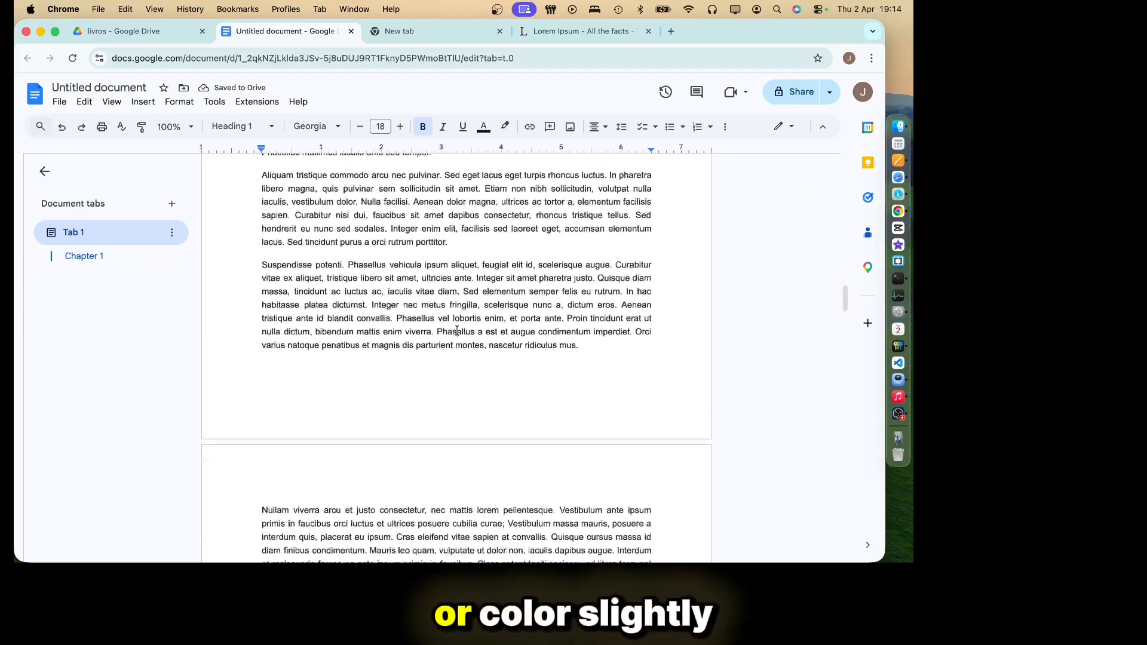
{"action": "scroll", "coordinate": [457, 331], "scroll_direction": "down", "scroll_amount": 20}
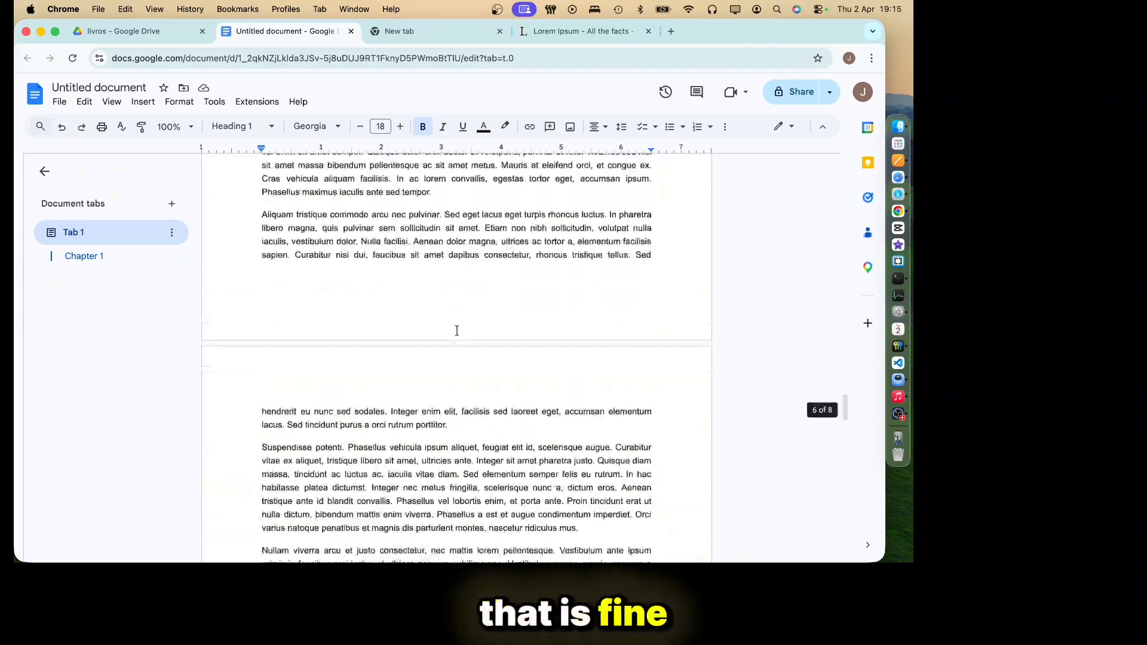
{"action": "scroll", "coordinate": [457, 330], "scroll_direction": "down", "scroll_amount": 20}
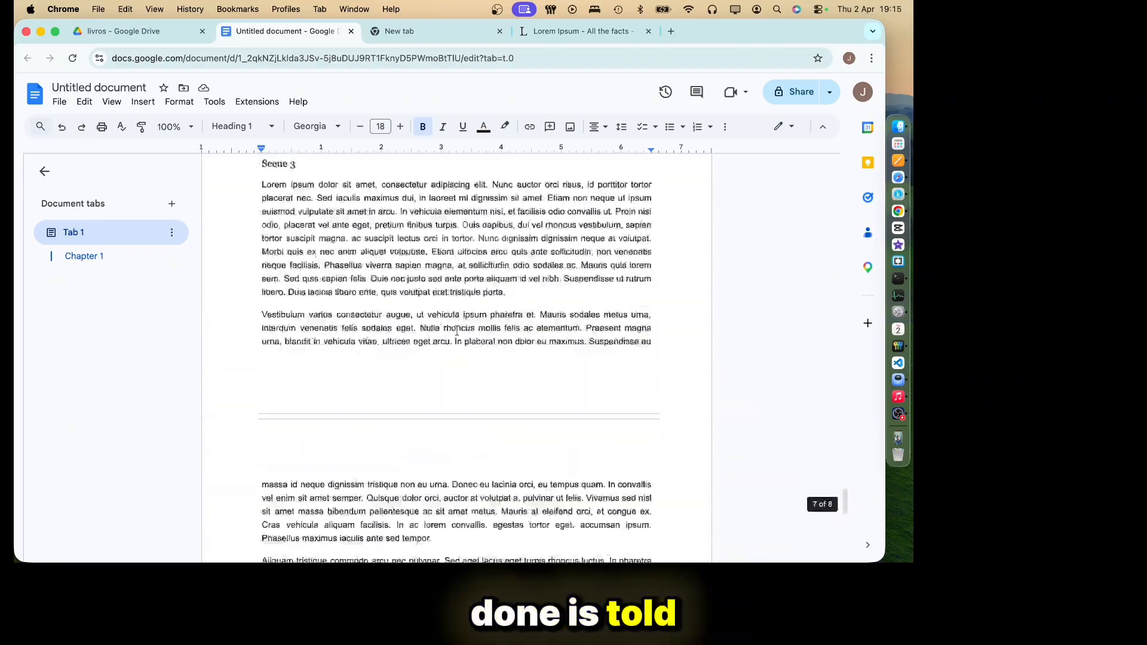
{"action": "scroll", "coordinate": [457, 331], "scroll_direction": "up", "scroll_amount": 15}
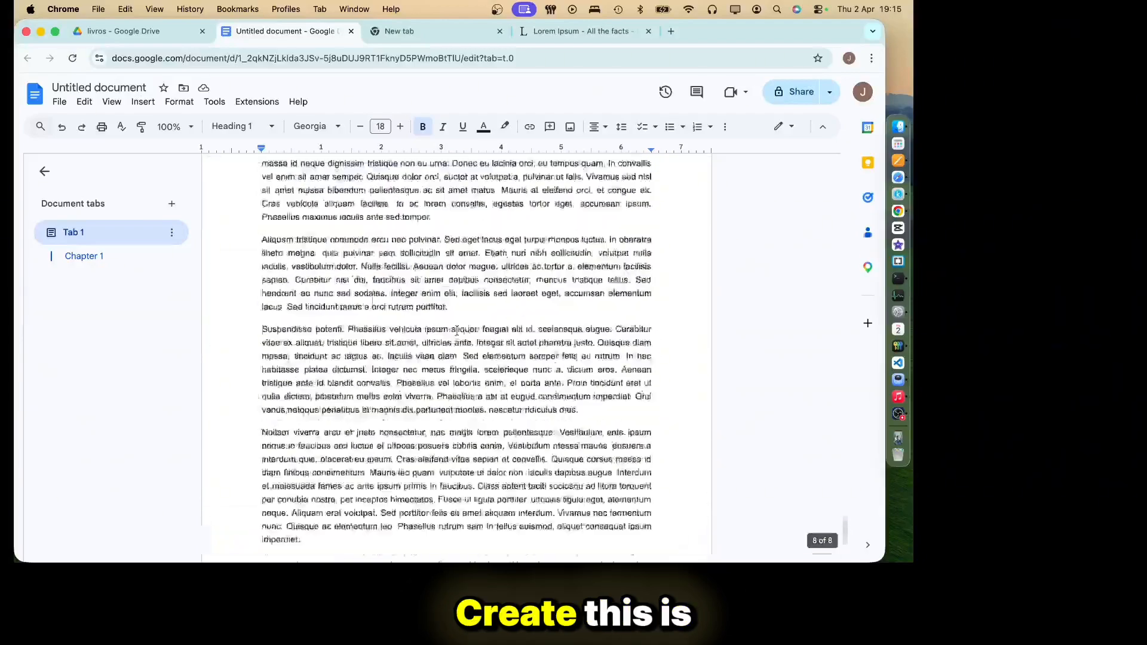
{"action": "scroll", "coordinate": [457, 330], "scroll_direction": "up", "scroll_amount": 15}
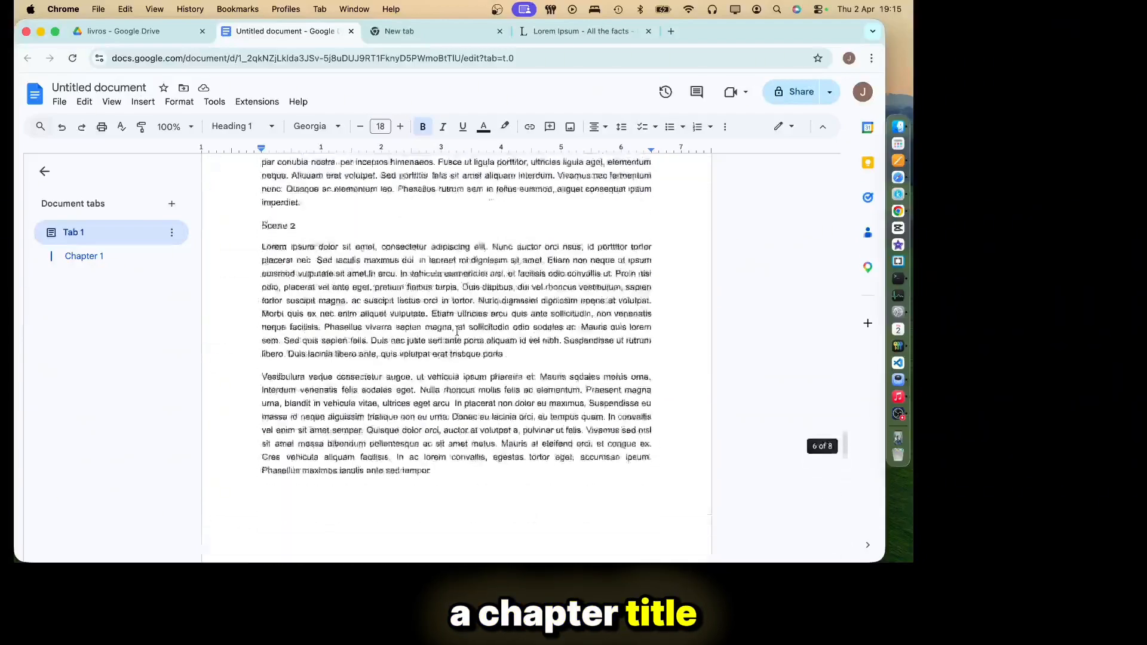
{"action": "scroll", "coordinate": [456, 330], "scroll_direction": "up", "scroll_amount": 2}
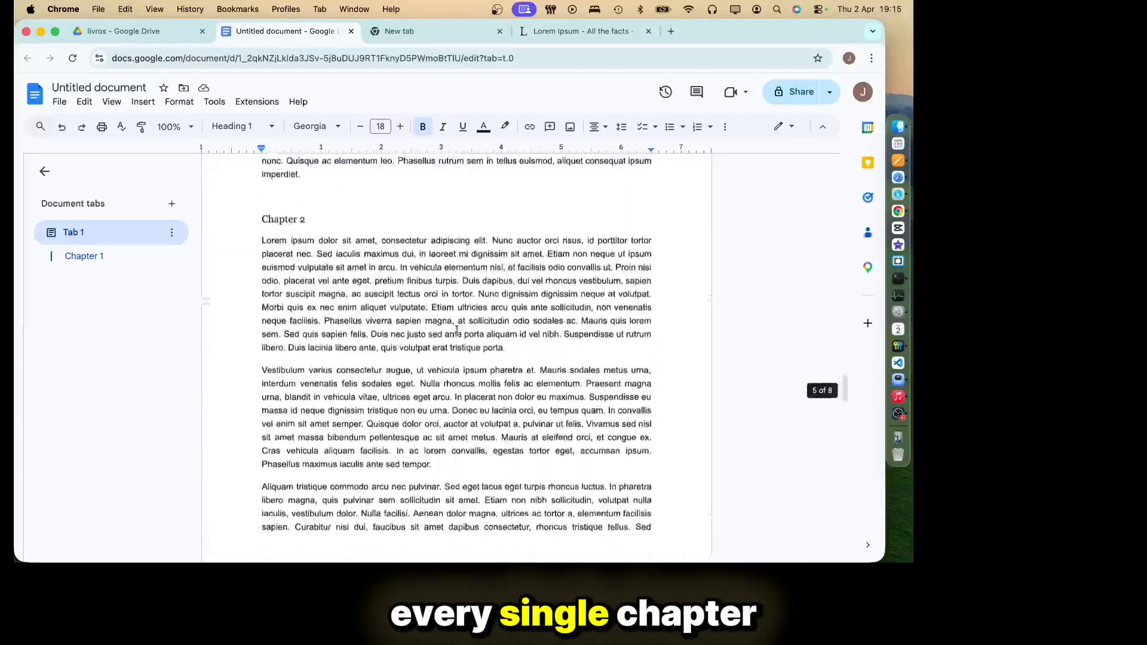
{"action": "left_click_drag", "start_coordinate": [263, 231], "coordinate": [326, 230]}
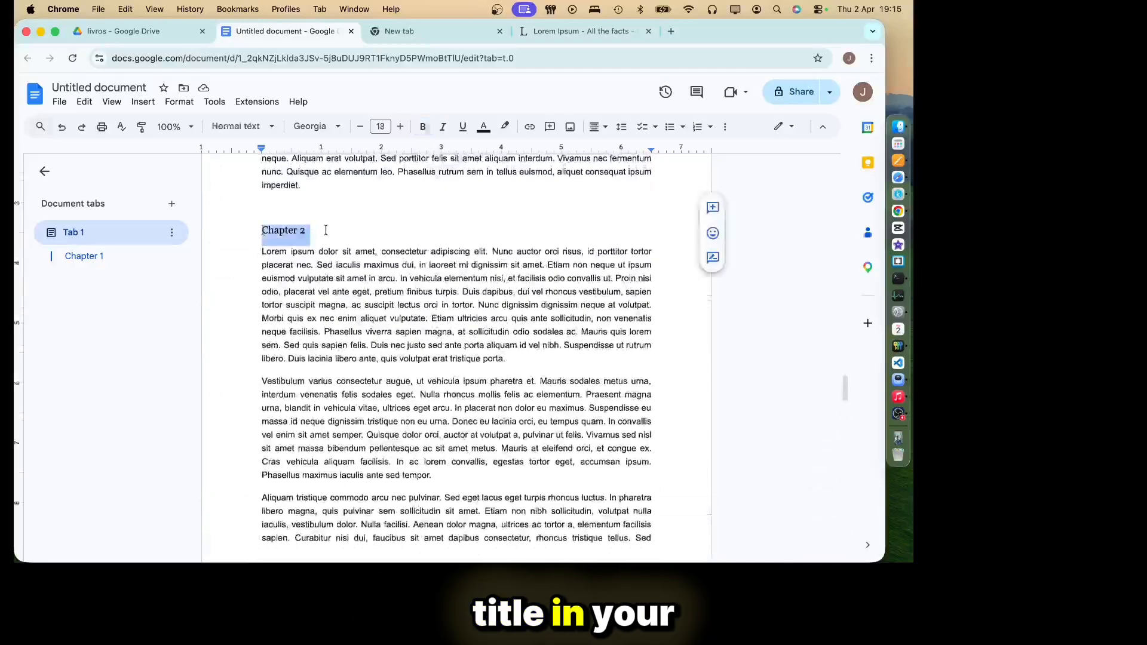
{"action": "left_click", "coordinate": [267, 126]}
{"action": "mouse_move", "coordinate": [297, 245]}
{"action": "mouse_move", "coordinate": [300, 292]}
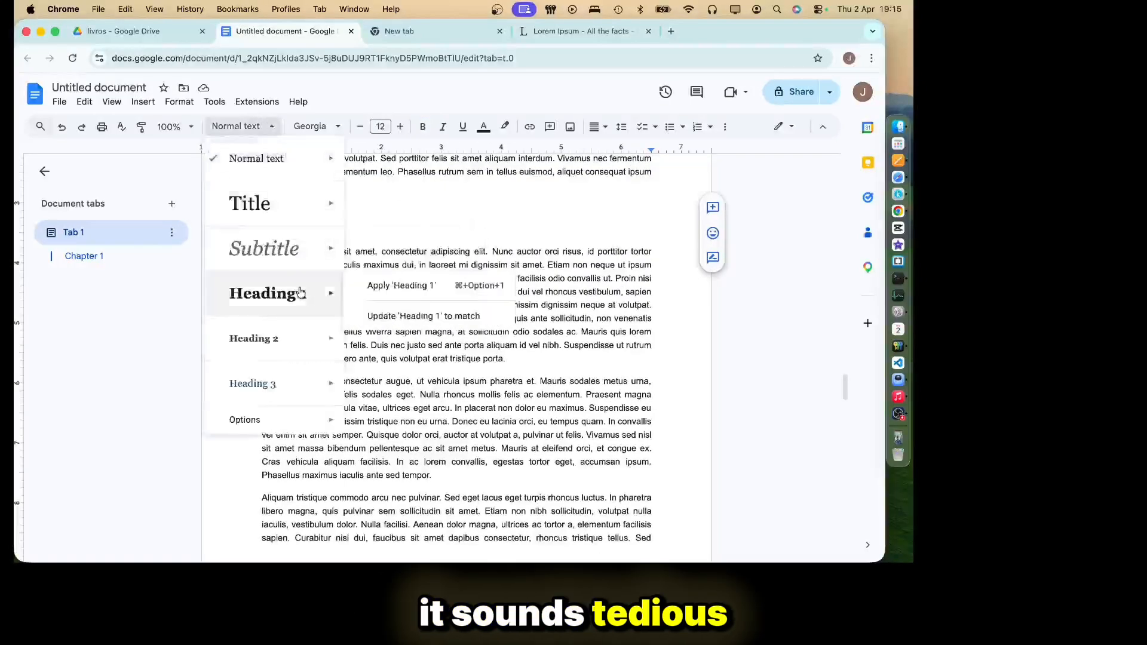
{"action": "left_click", "coordinate": [417, 293]}
{"action": "left_click", "coordinate": [415, 289]}
- Jump to Chapter 2 and back to Chapter 1 using the document outline
{"action": "scroll", "coordinate": [415, 289], "scroll_direction": "up", "scroll_amount": 6}
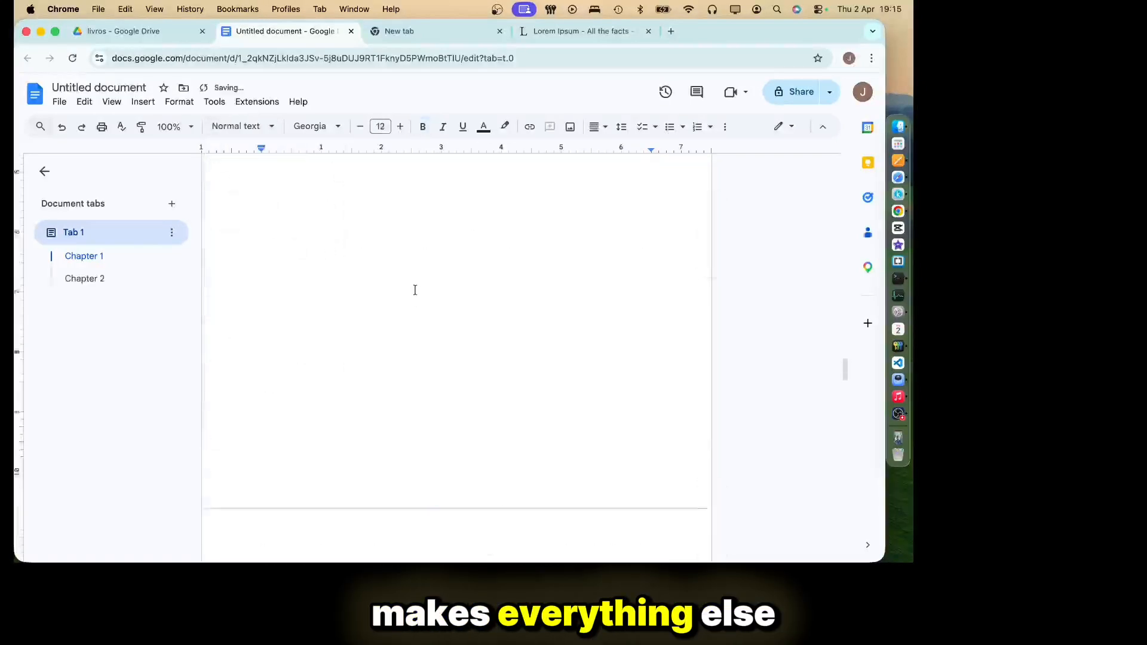
{"action": "left_click", "coordinate": [105, 279]}
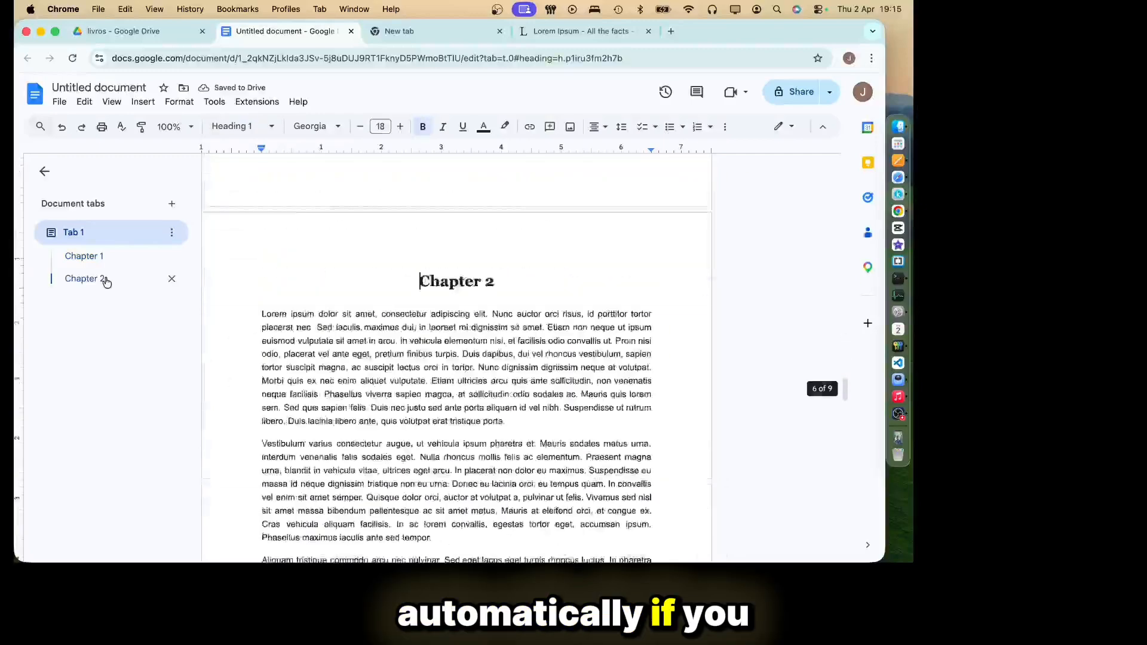
{"action": "left_click", "coordinate": [84, 256]}
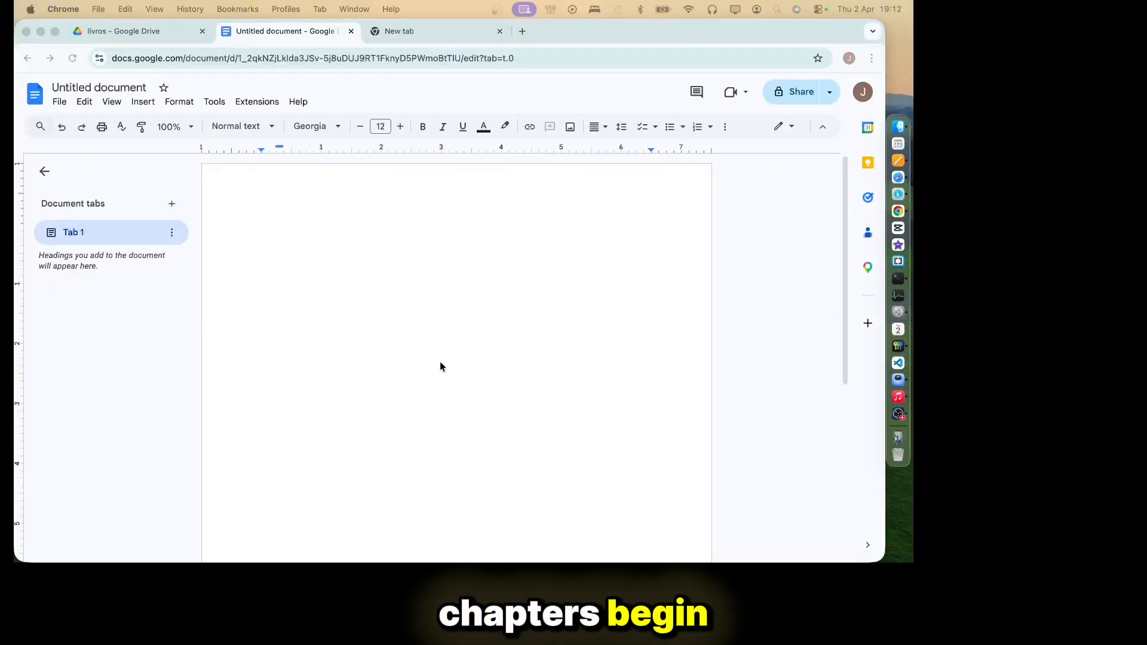
- Write "My Book" as the title in the empty document, leave a blank line, and add the author's name with its capitalization corrected
{"action": "left_click", "coordinate": [427, 353]}
{"action": "type", "text": "My"}
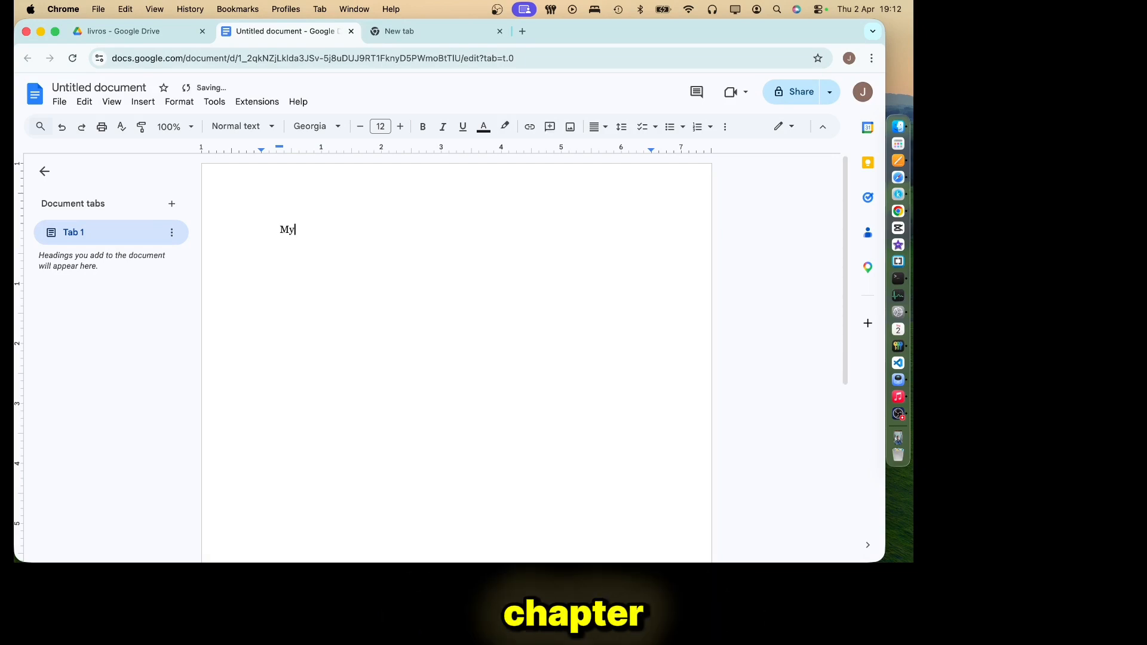
{"action": "type", "text": " Book"}
{"action": "key", "text": "Return"}
{"action": "key", "text": "Return"}
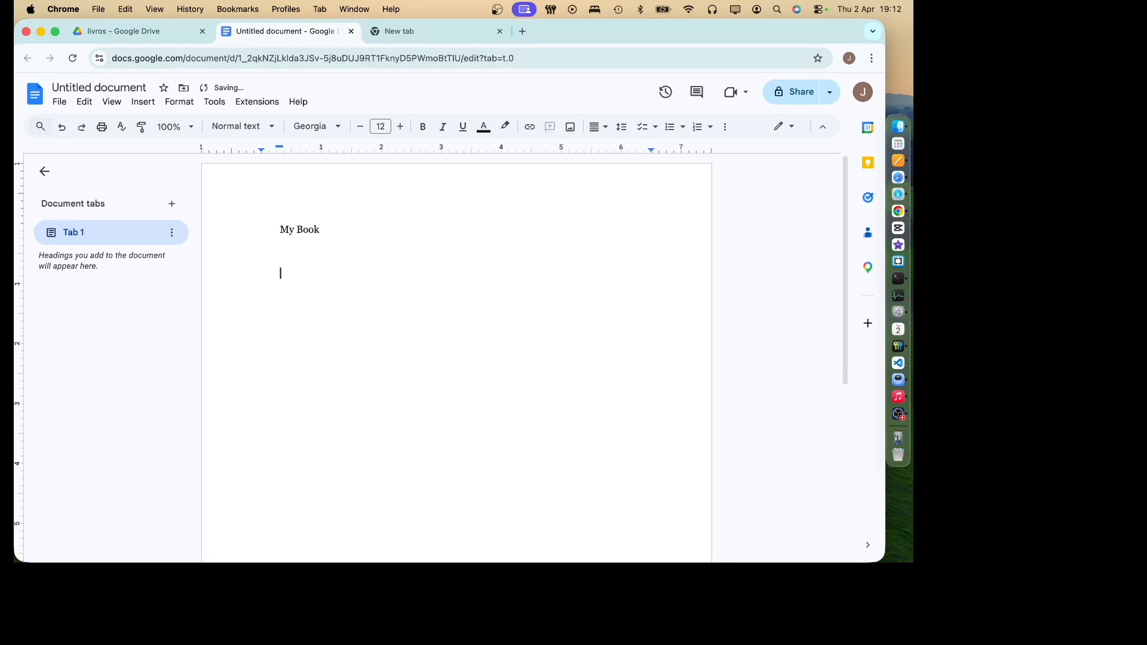
{"action": "type", "text": "Uroboros JOsé"}
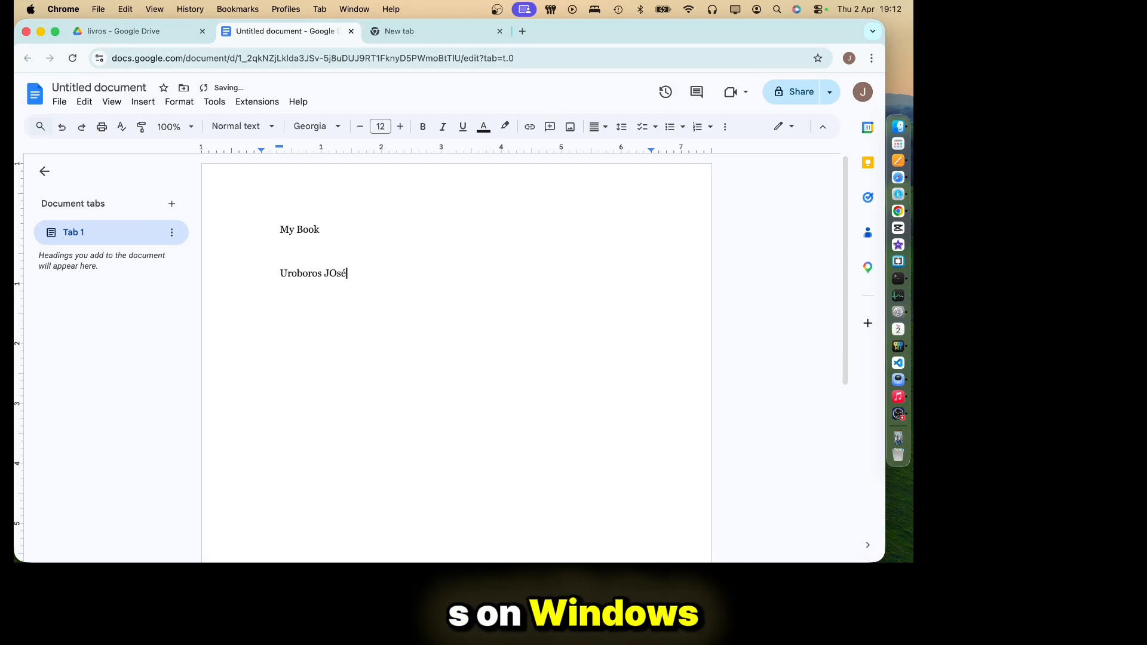
{"action": "key", "text": "BackSpace"}
{"action": "key", "text": "BackSpace"}
{"action": "type", "text": "é"}
{"action": "key", "text": "Return"}
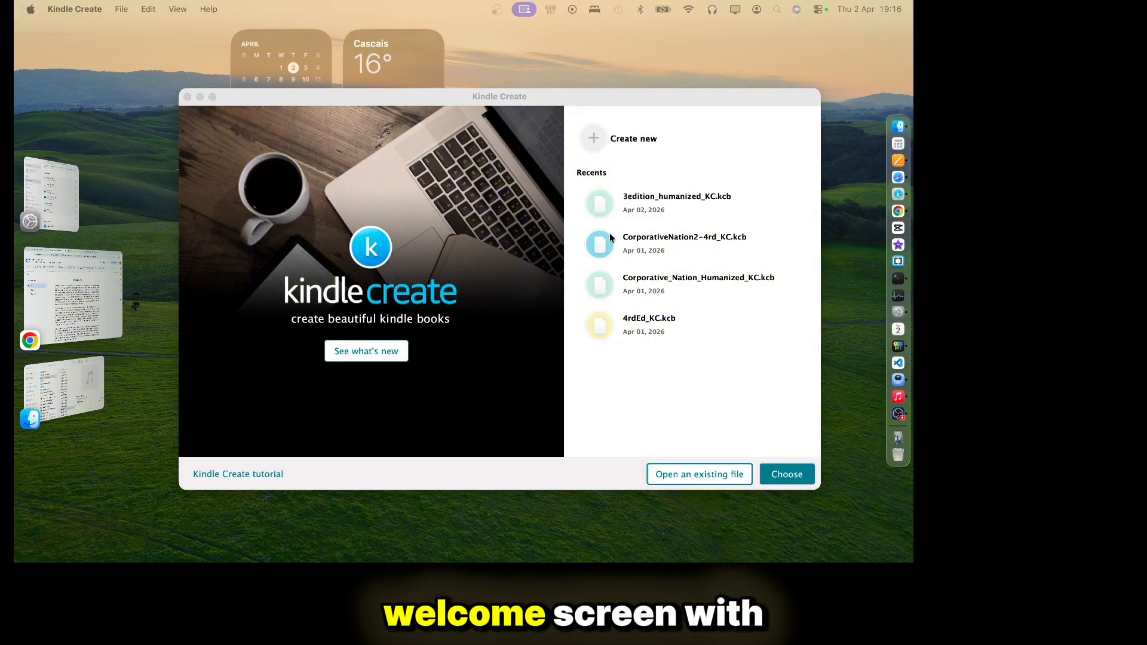
- In Kindle Create, start a new project in the Reflowable format and continue to the book details
{"action": "left_click", "coordinate": [632, 143]}
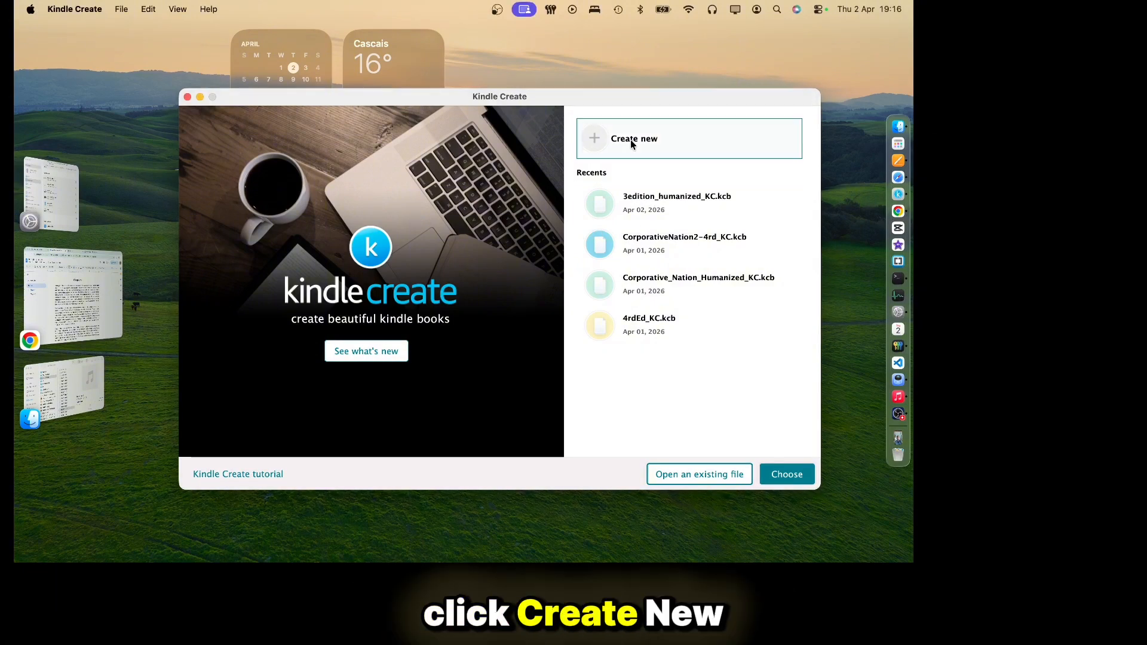
{"action": "left_click", "coordinate": [593, 144]}
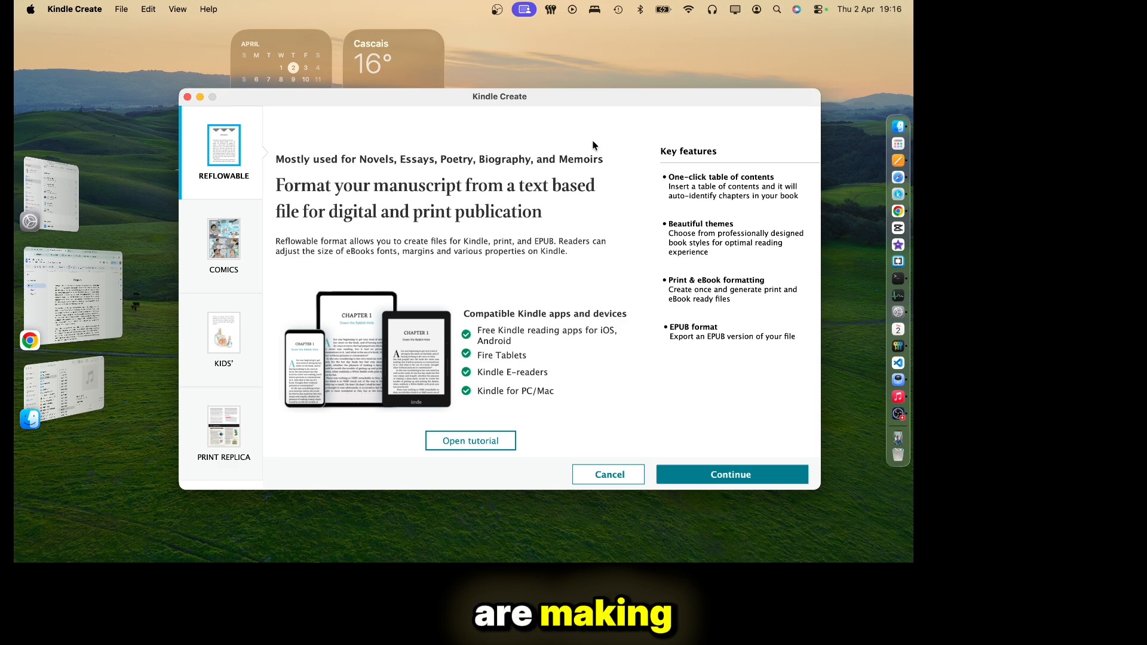
{"action": "left_click", "coordinate": [697, 479]}
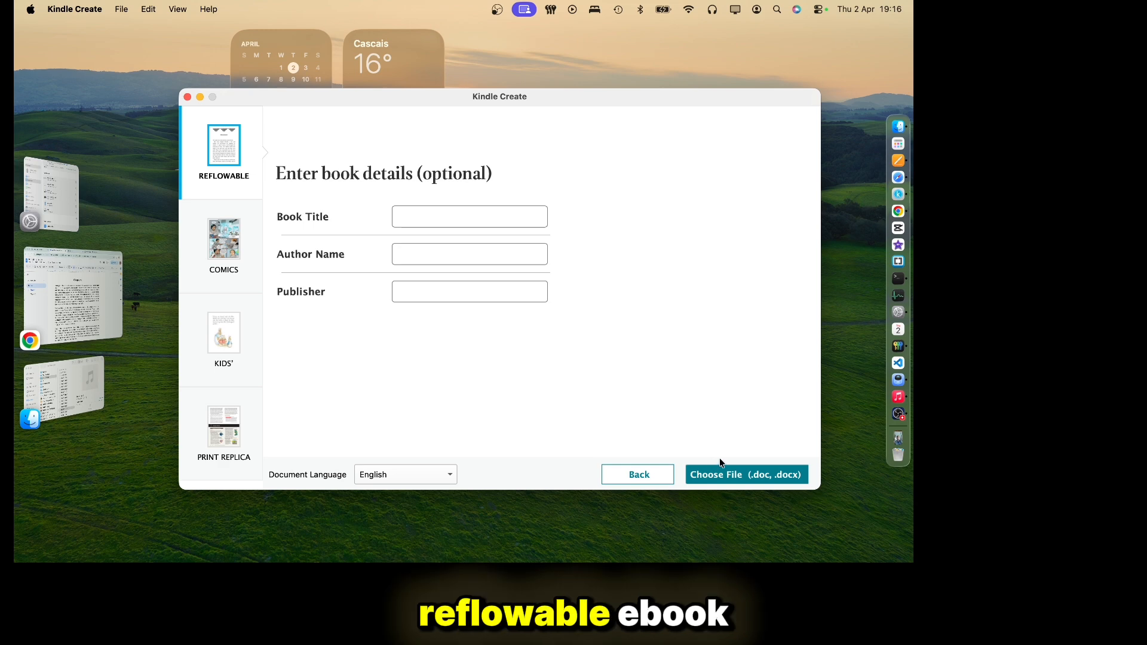
- Look through the descriptions of the Comics, Kids' and Print Replica book formats
{"action": "left_click", "coordinate": [226, 269]}
{"action": "left_click", "coordinate": [222, 337]}
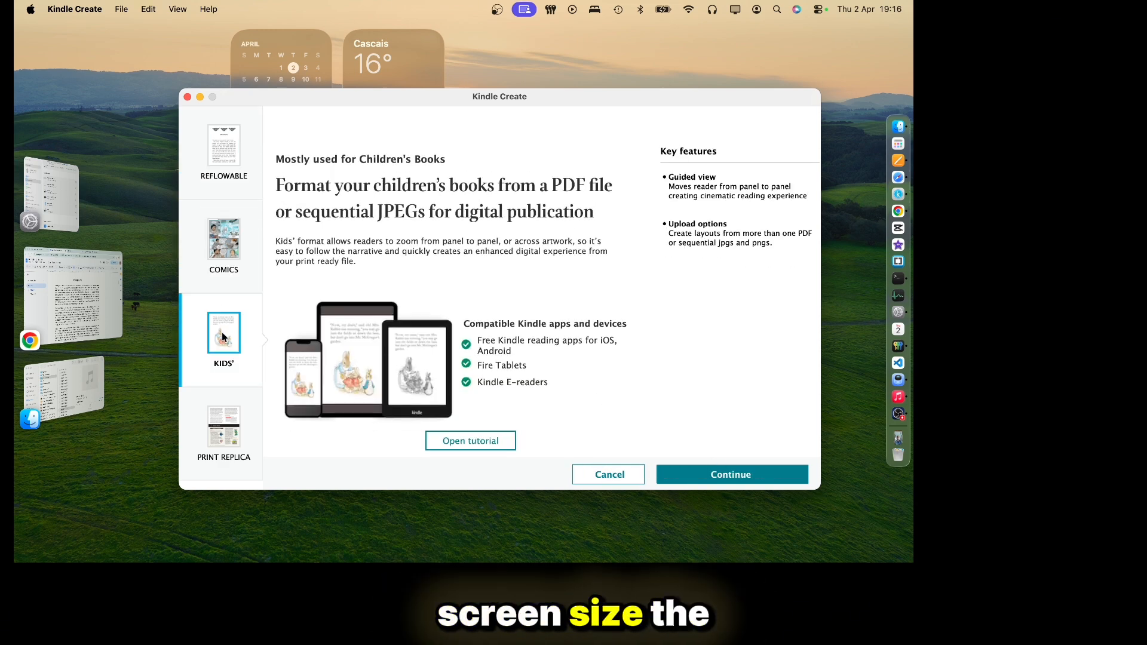
{"action": "left_click", "coordinate": [237, 428]}
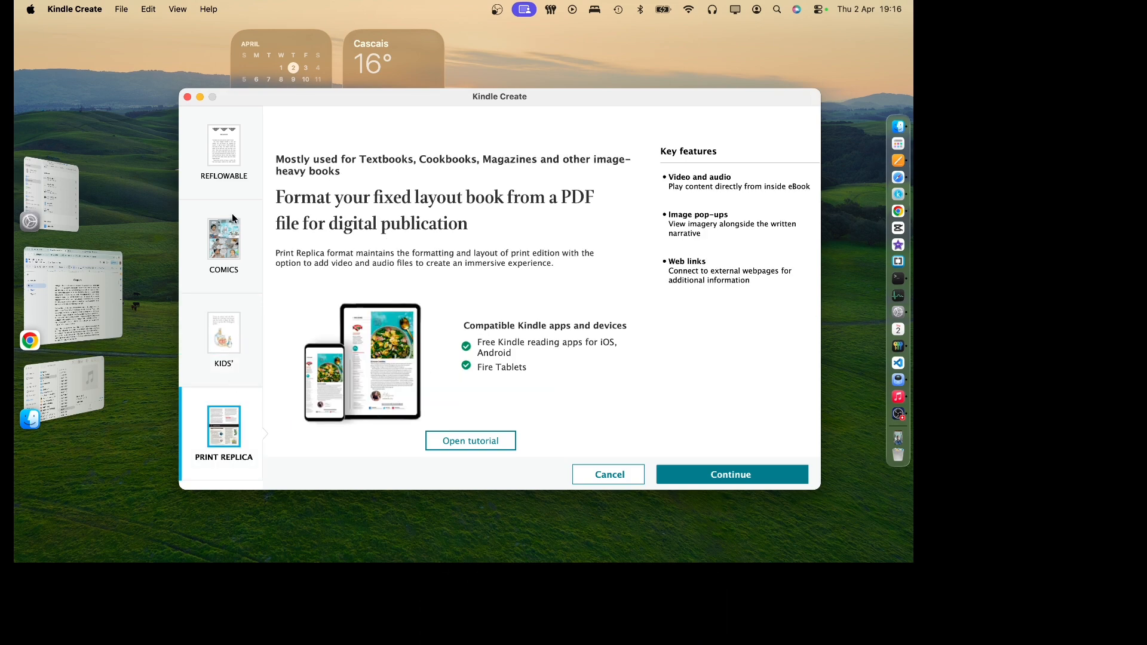
- Choose the Reflowable format and import My Book.docx from the Documents/Books folder, leaving the optional book details empty
{"action": "left_click", "coordinate": [228, 154]}
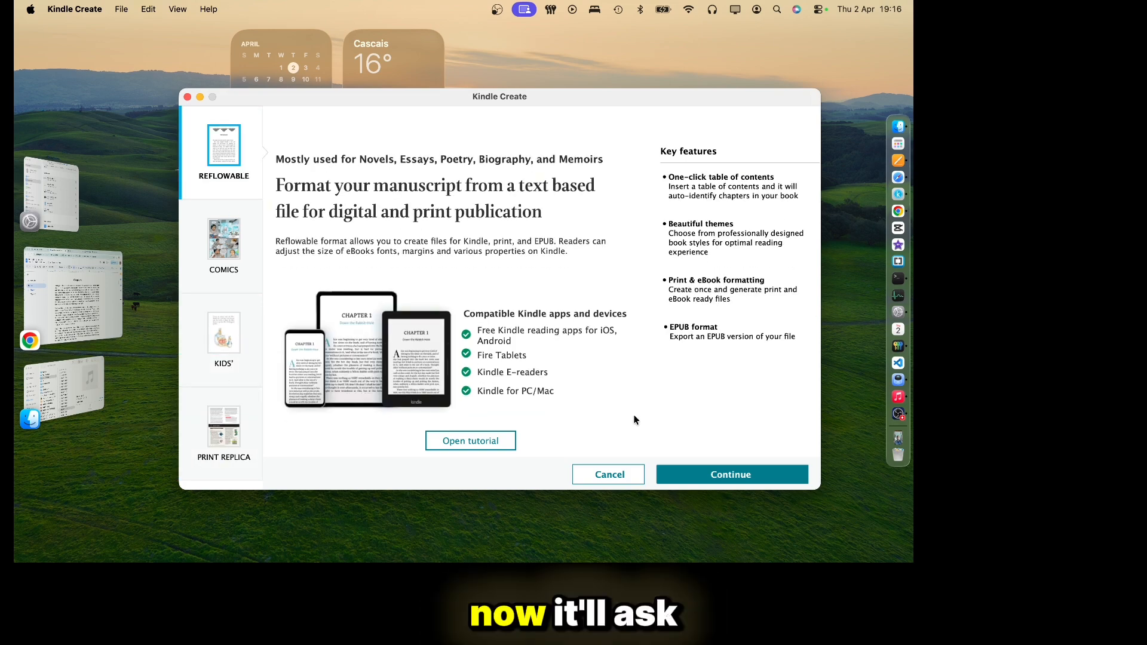
{"action": "left_click", "coordinate": [726, 475]}
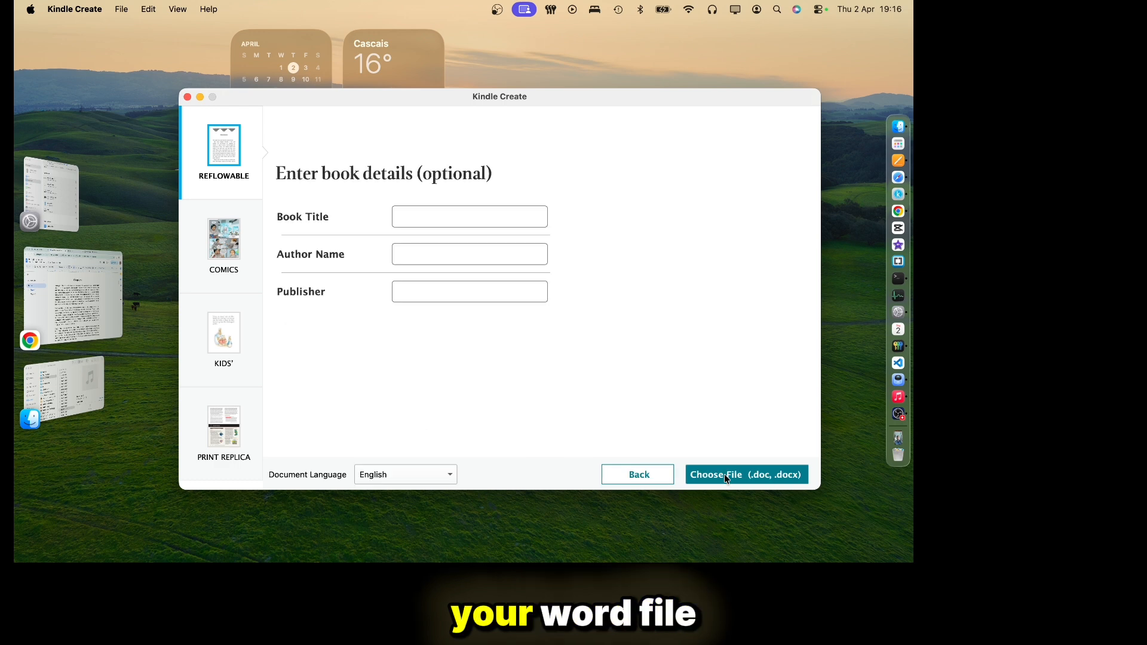
{"action": "left_click", "coordinate": [724, 474]}
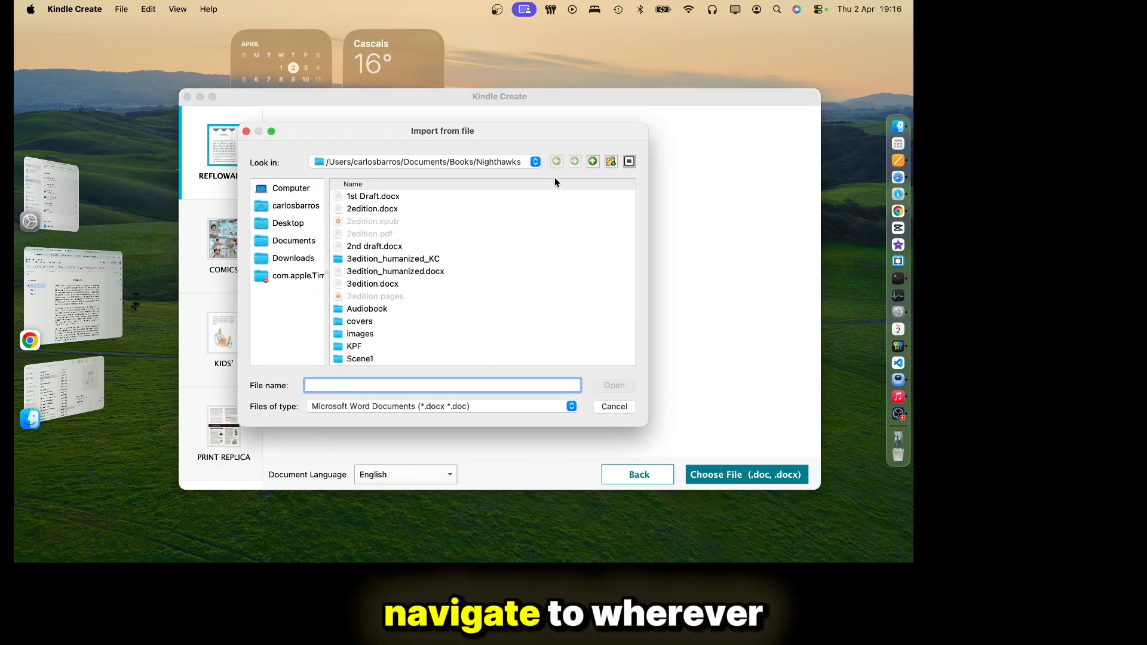
{"action": "left_click", "coordinate": [594, 162]}
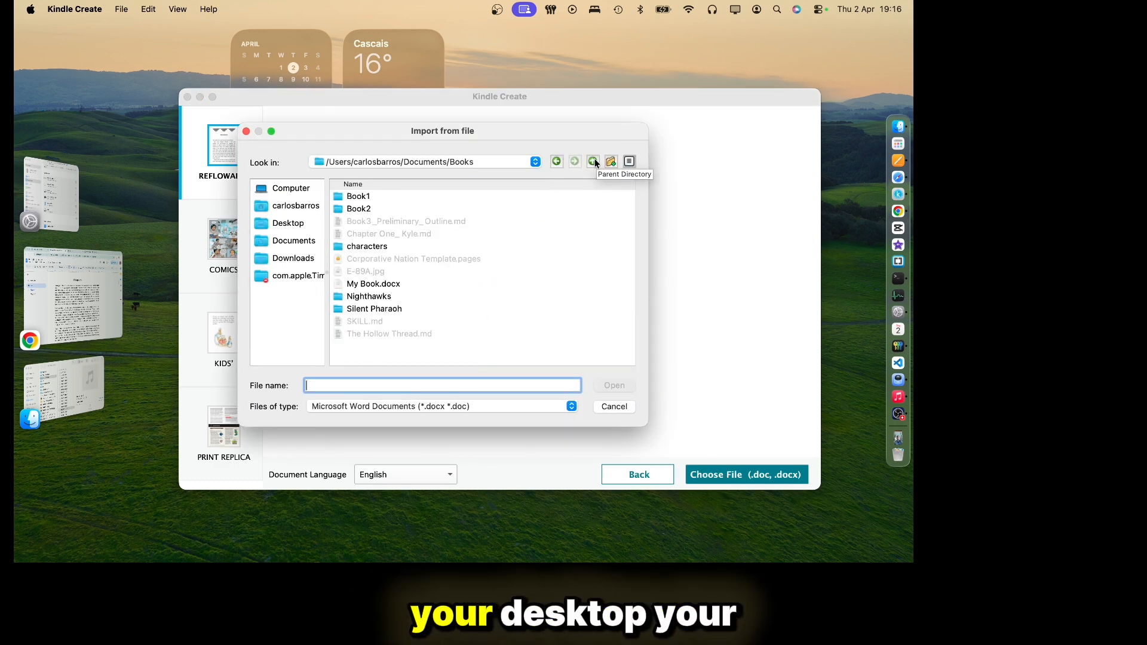
{"action": "left_click", "coordinate": [372, 285]}
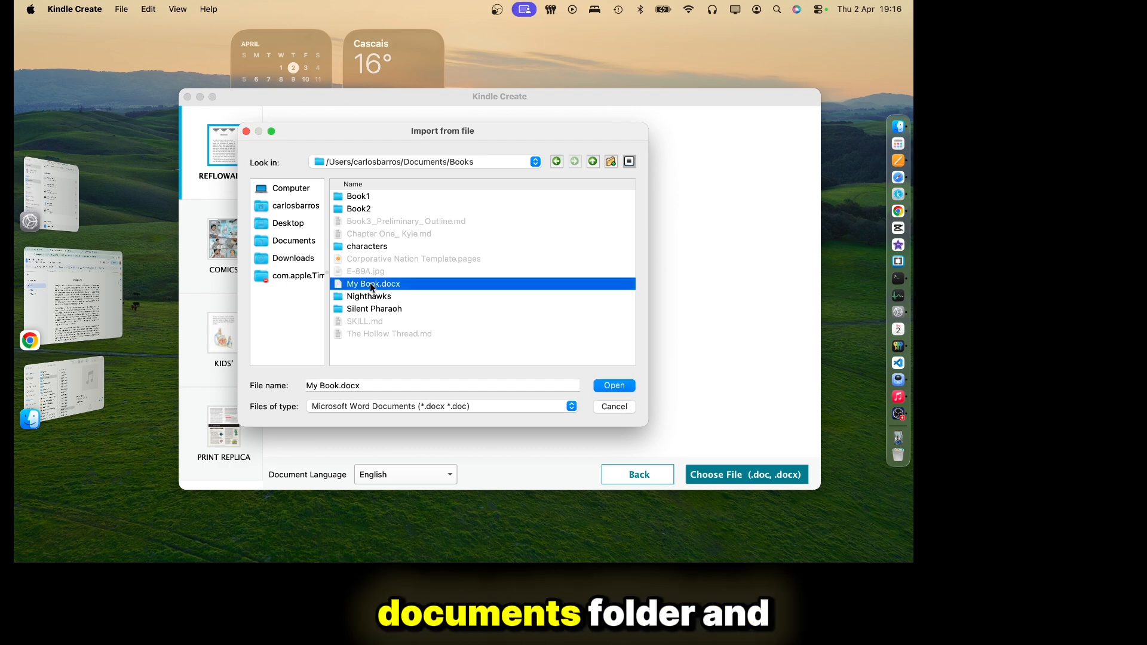
{"action": "left_click", "coordinate": [614, 385]}
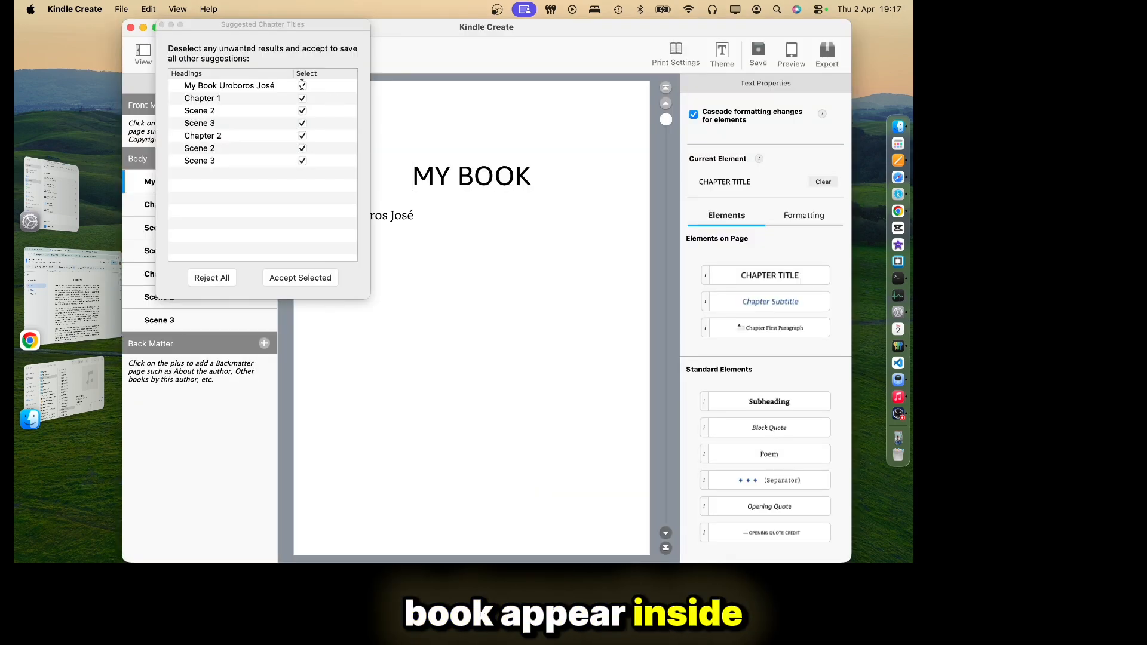
- Exclude the title-page heading and all Scene headings from the suggested chapter titles, keeping only Chapter 1 and Chapter 2
{"action": "left_click", "coordinate": [302, 85]}
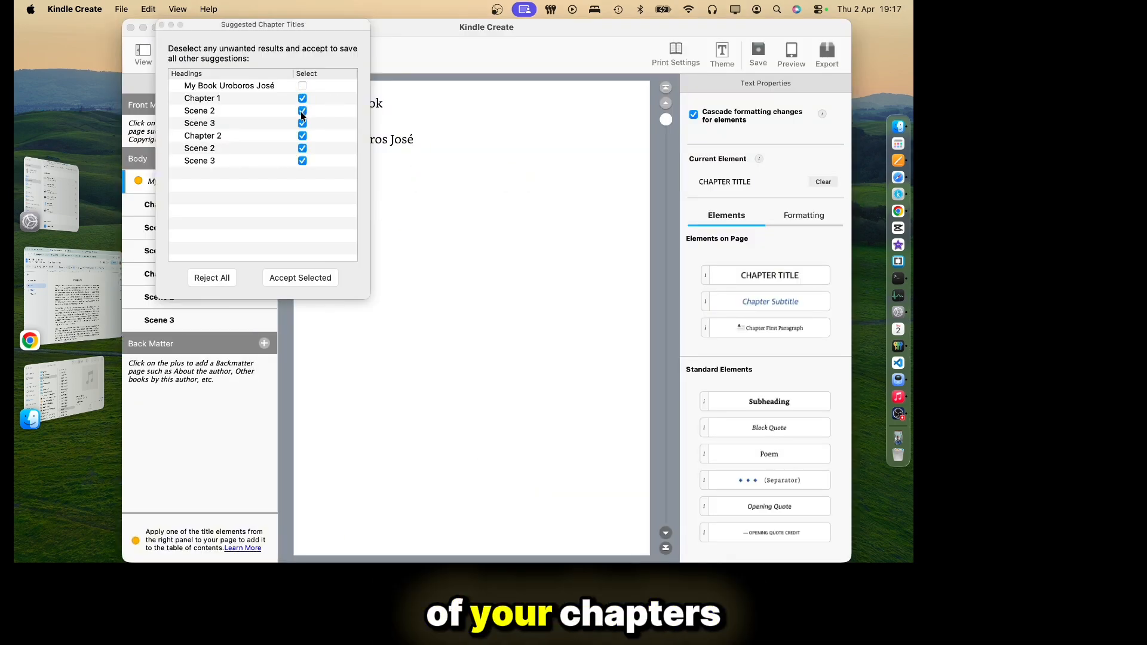
{"action": "left_click", "coordinate": [302, 111]}
{"action": "left_click", "coordinate": [302, 123]}
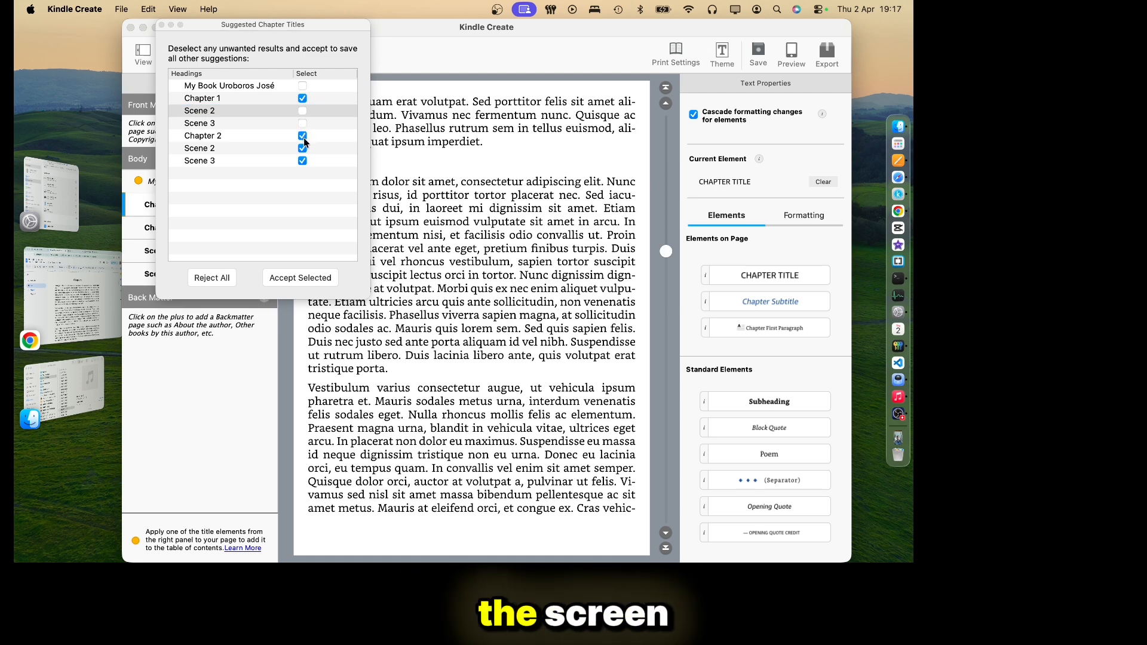
{"action": "left_click", "coordinate": [302, 158]}
{"action": "left_click", "coordinate": [303, 149]}
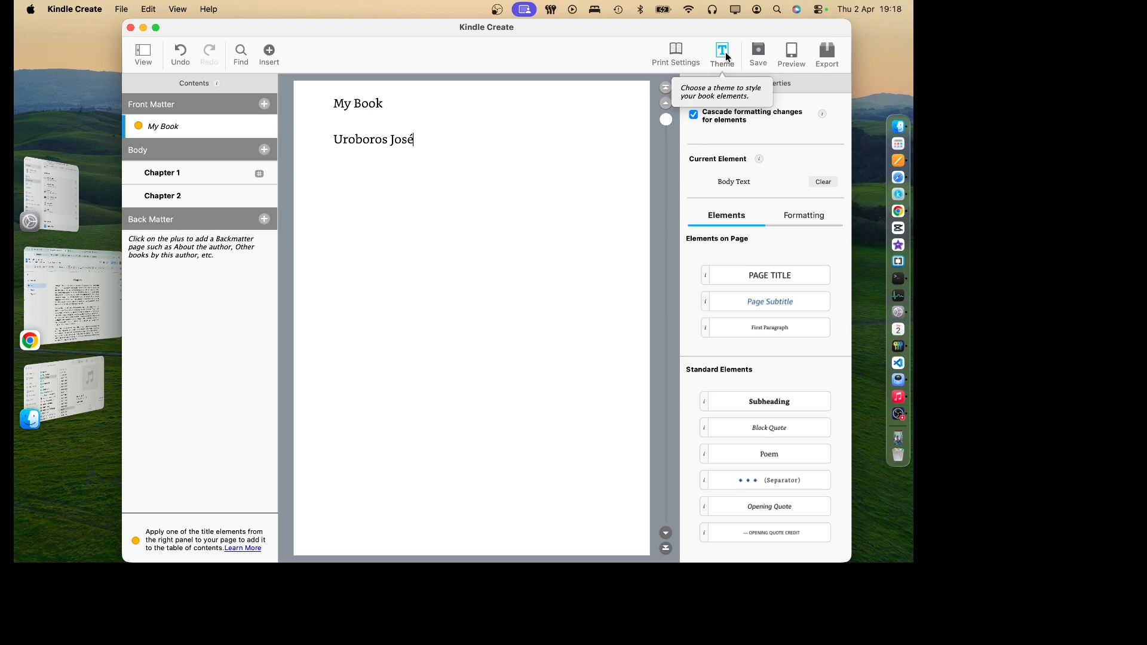
- Compare the Modern, Classic, Cosmos and Amour themes and apply the Classic theme to the whole book
{"action": "left_click", "coordinate": [727, 57]}
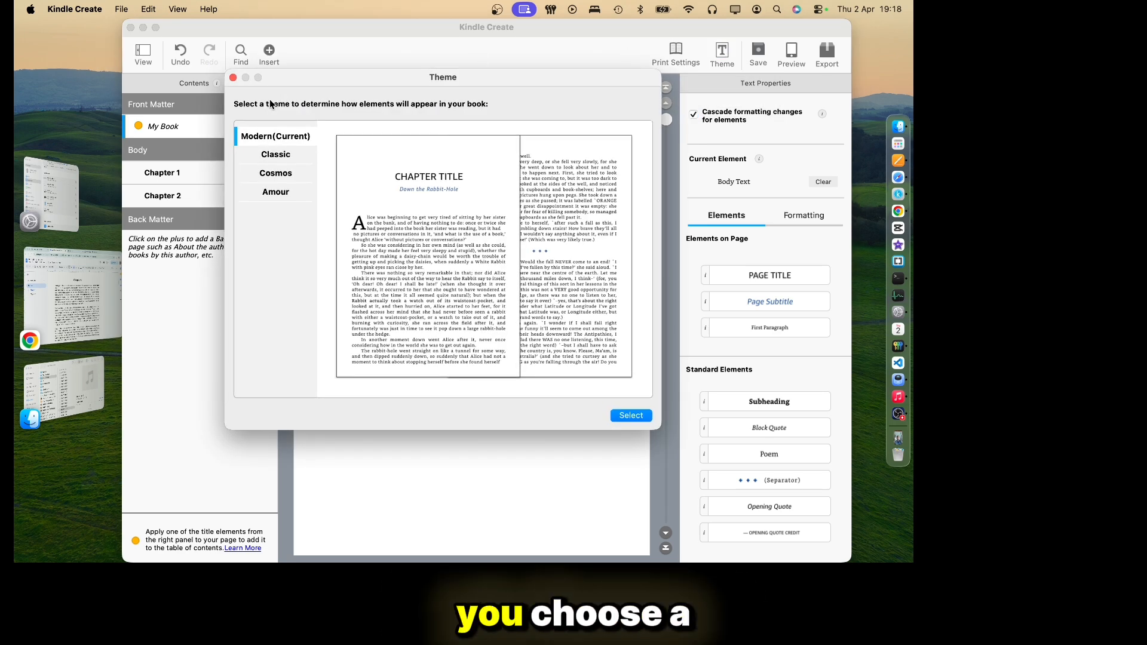
{"action": "left_click", "coordinate": [264, 155]}
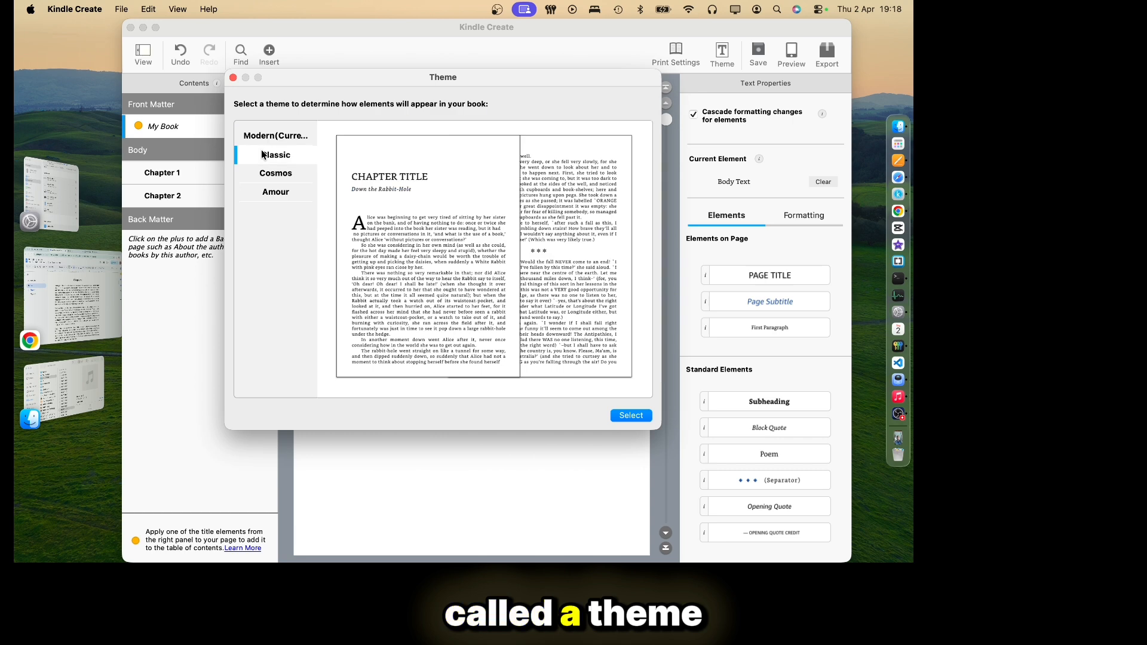
{"action": "left_click", "coordinate": [264, 178]}
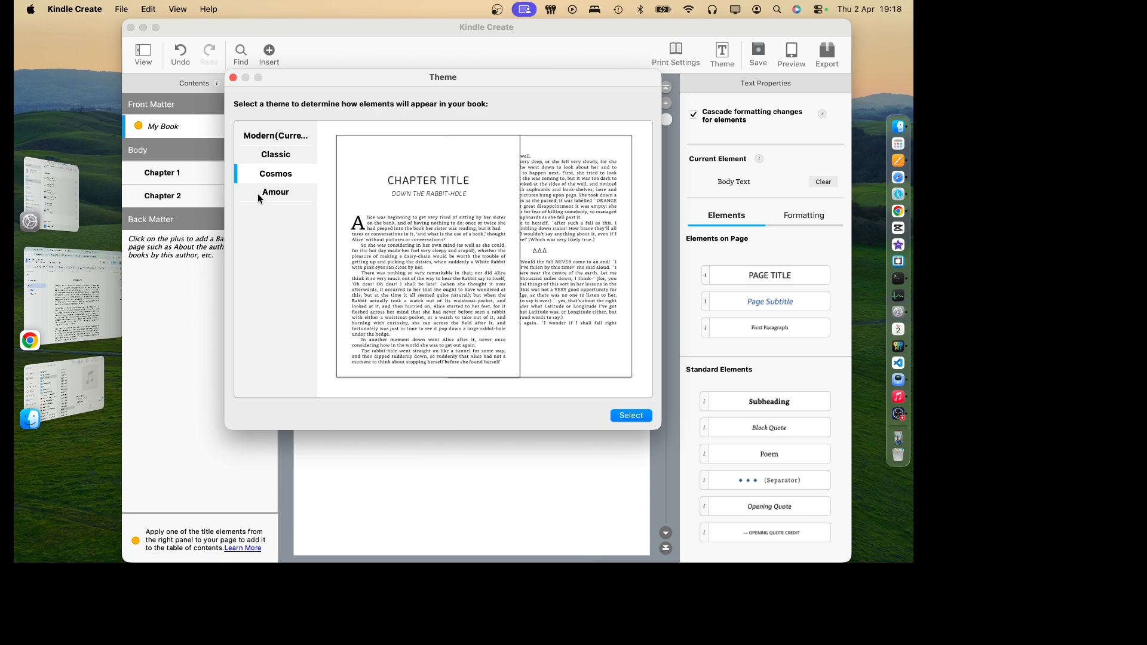
{"action": "left_click", "coordinate": [263, 192]}
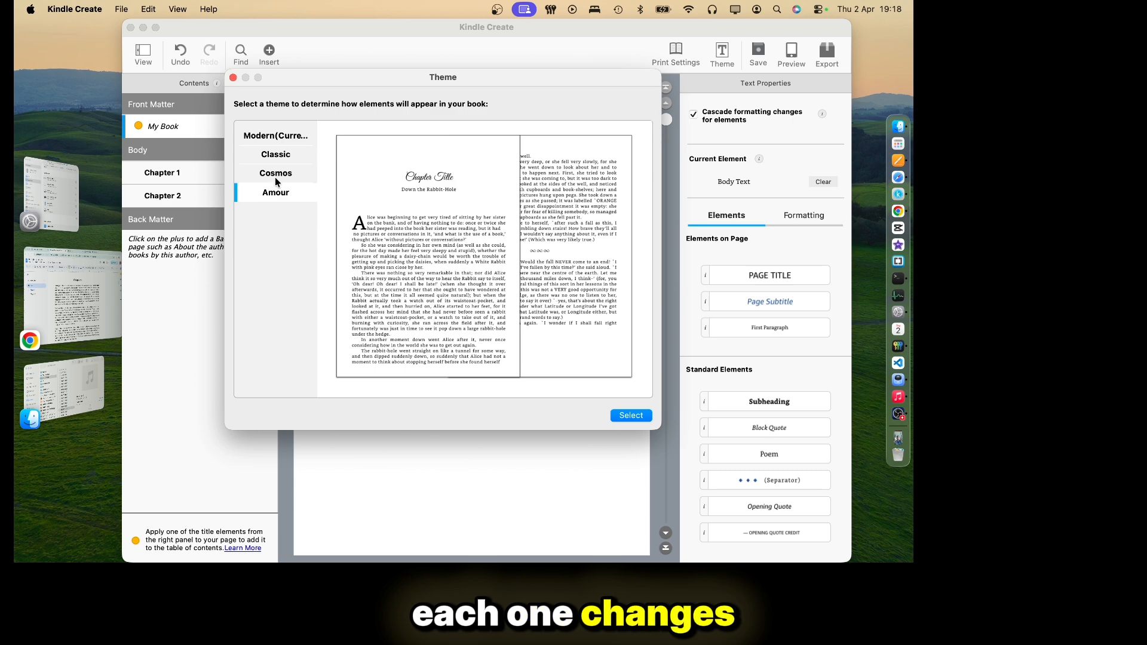
{"action": "left_click", "coordinate": [276, 178]}
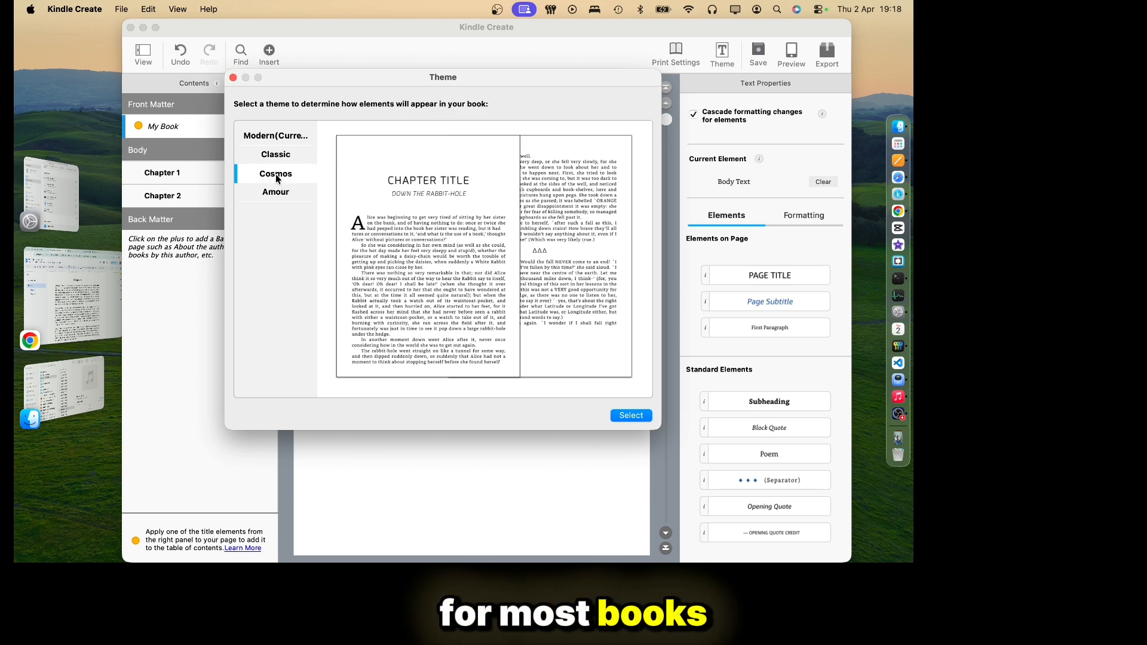
{"action": "left_click", "coordinate": [275, 156]}
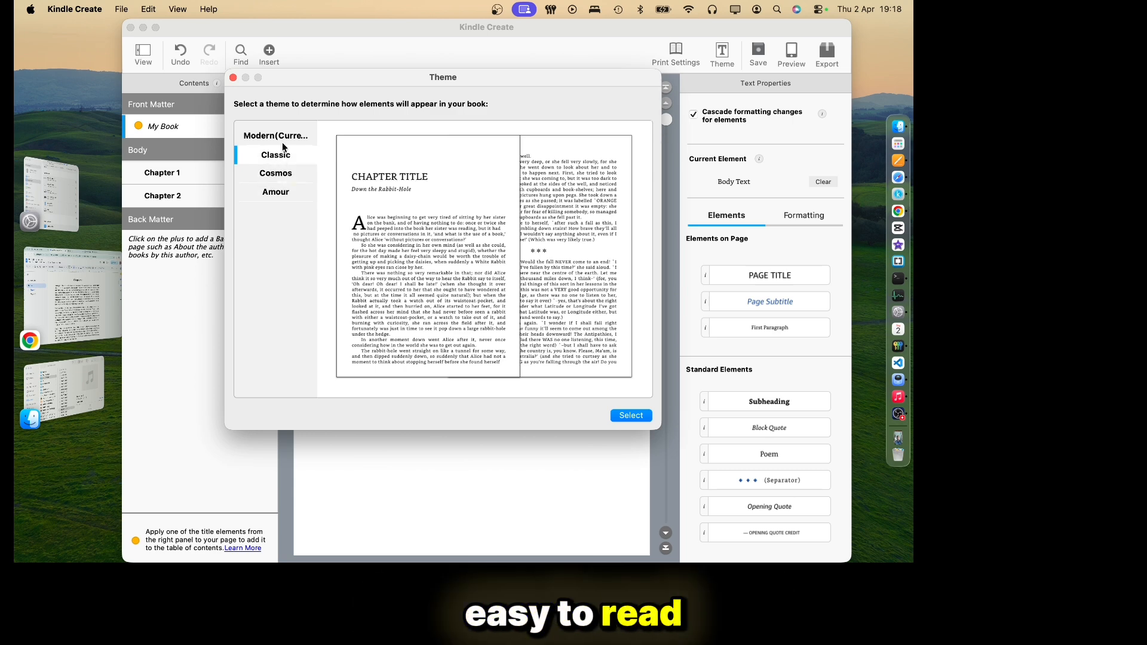
{"action": "left_click", "coordinate": [283, 139]}
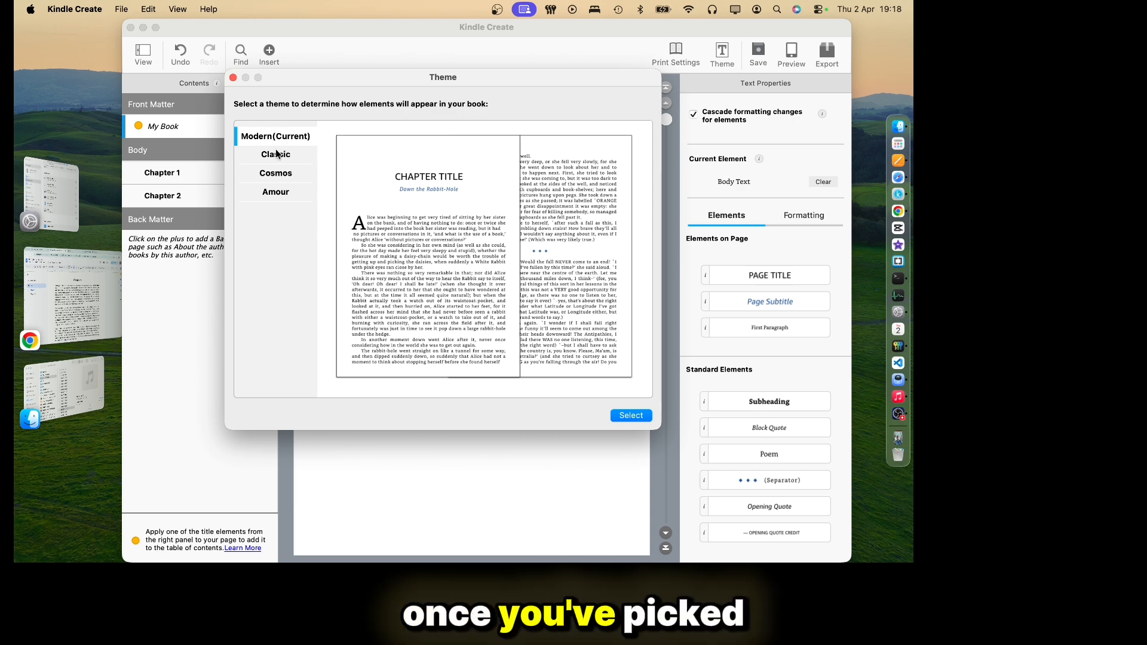
{"action": "left_click", "coordinate": [275, 155]}
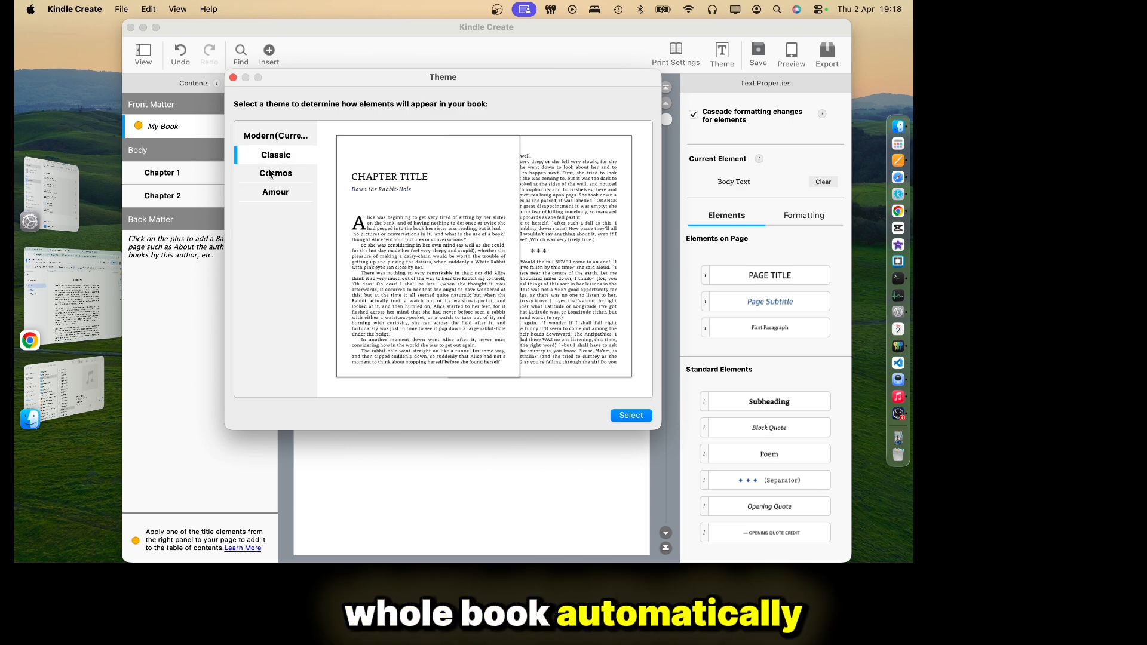
{"action": "left_click", "coordinate": [631, 416]}
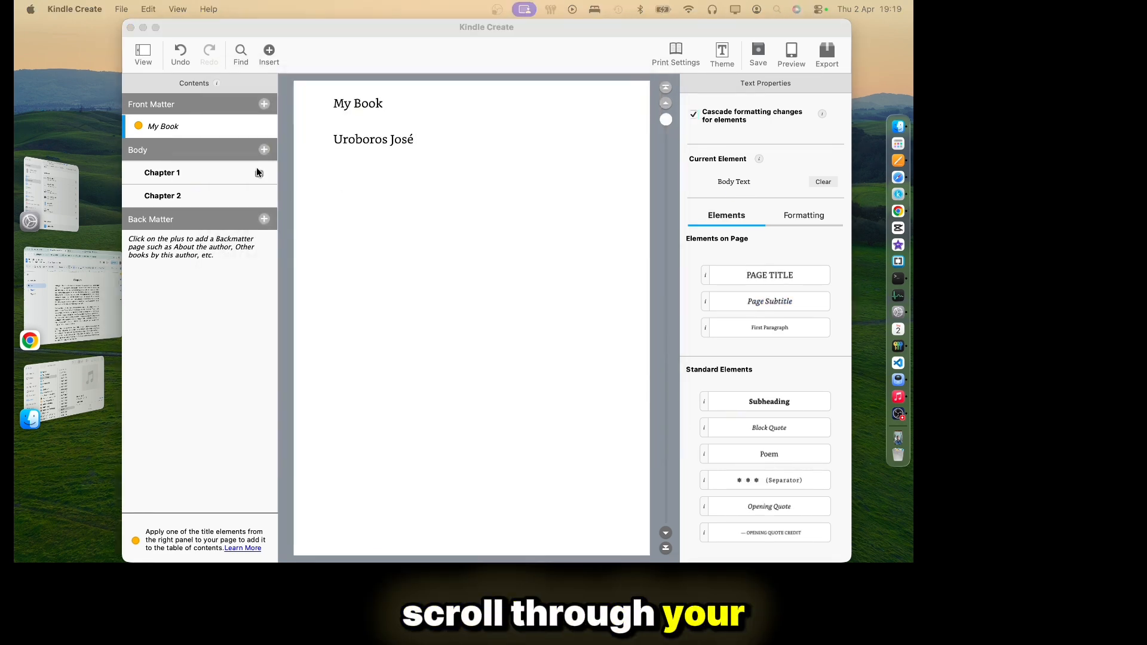
- Look through the pages of Chapter 2 and Chapter 1 to check the chapter starts and text readability under the chosen theme
{"action": "left_click", "coordinate": [214, 170]}
{"action": "left_click", "coordinate": [202, 192]}
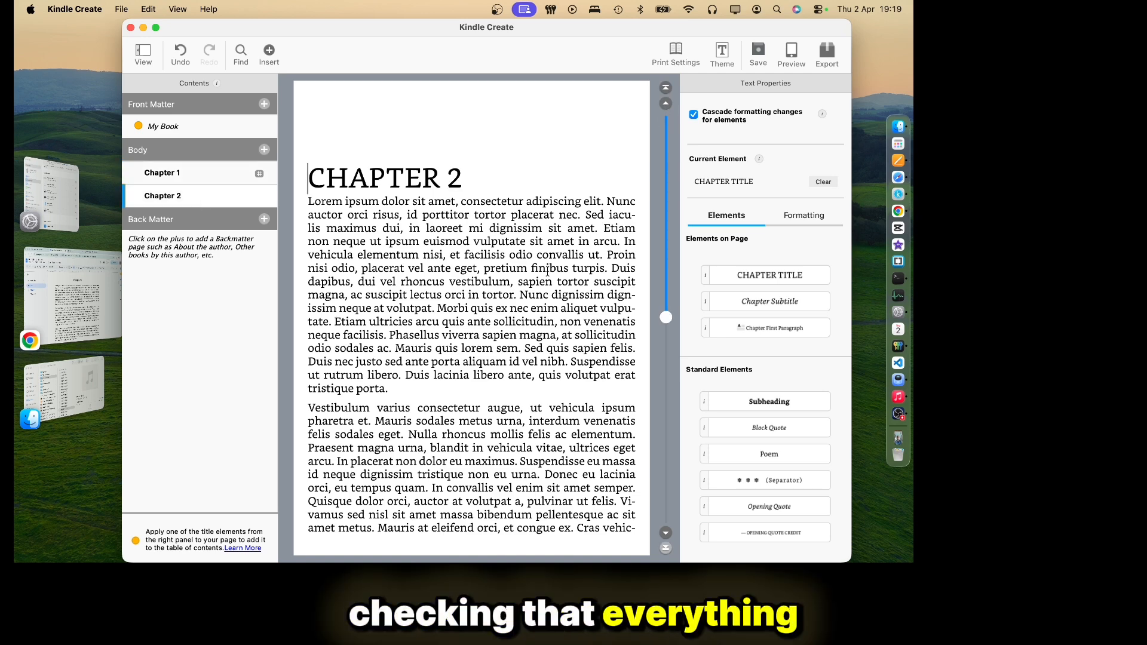
{"action": "left_click", "coordinate": [666, 533]}
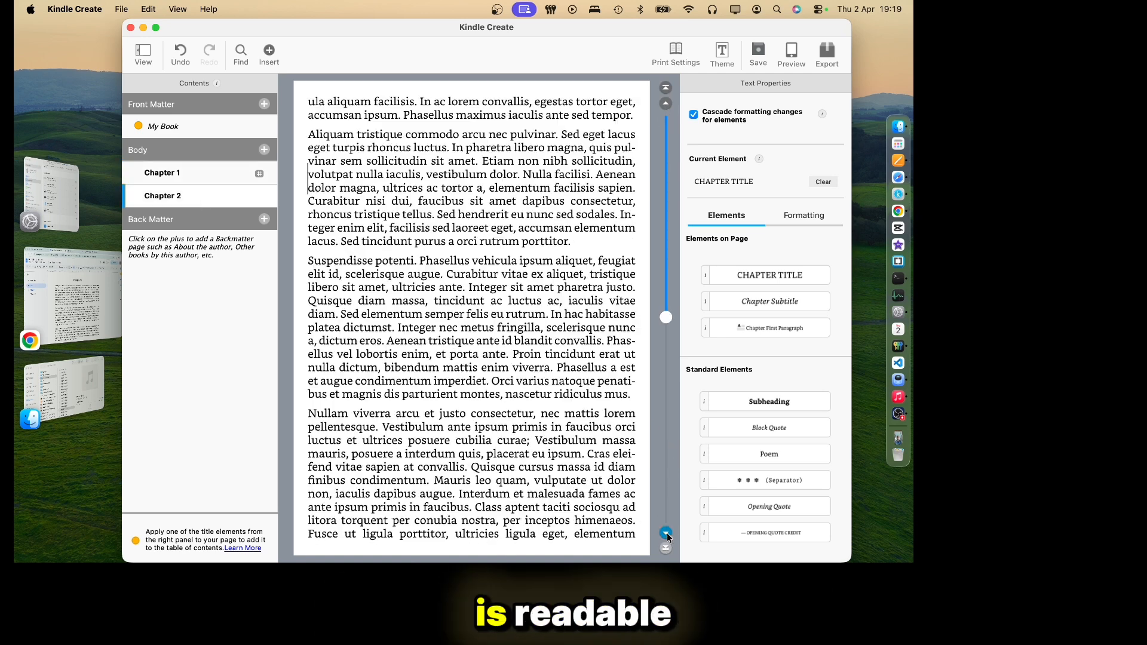
{"action": "left_click", "coordinate": [666, 534]}
{"action": "left_click", "coordinate": [666, 533]}
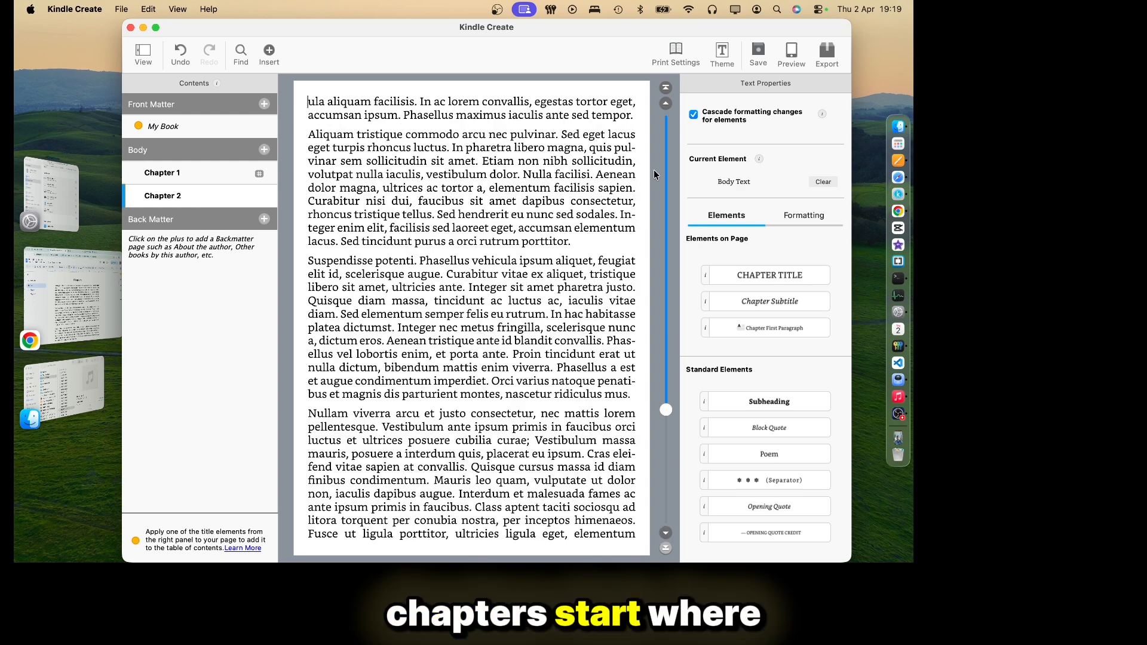
{"action": "left_click", "coordinate": [666, 105]}
{"action": "left_click", "coordinate": [666, 105]}
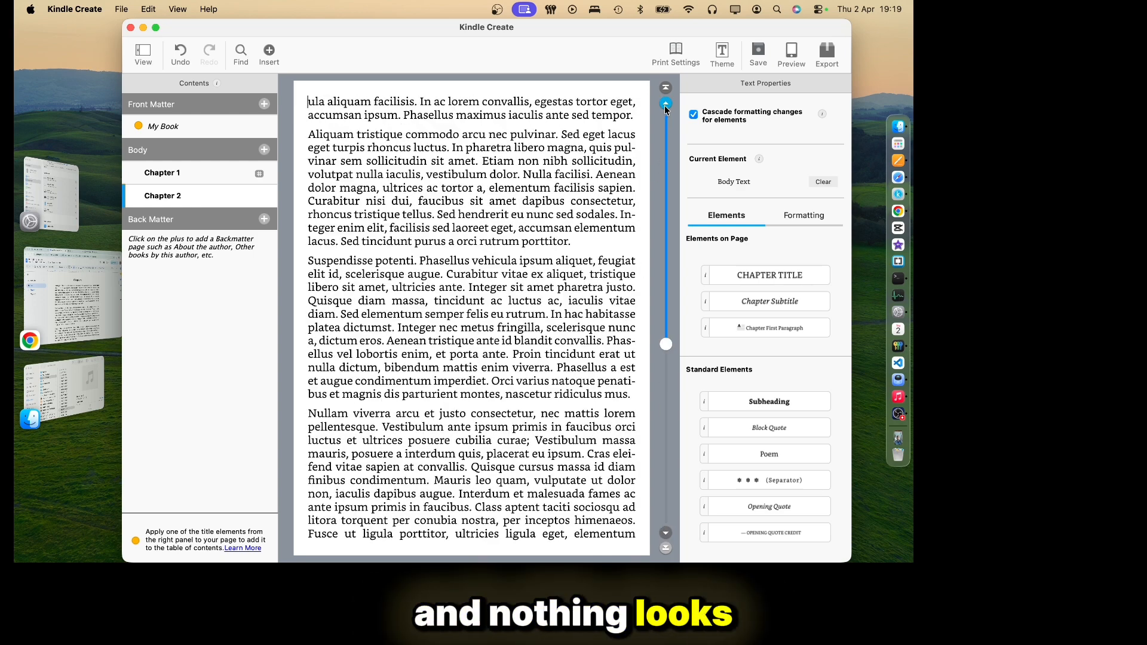
{"action": "left_click", "coordinate": [666, 105]}
{"action": "left_click", "coordinate": [665, 105]}
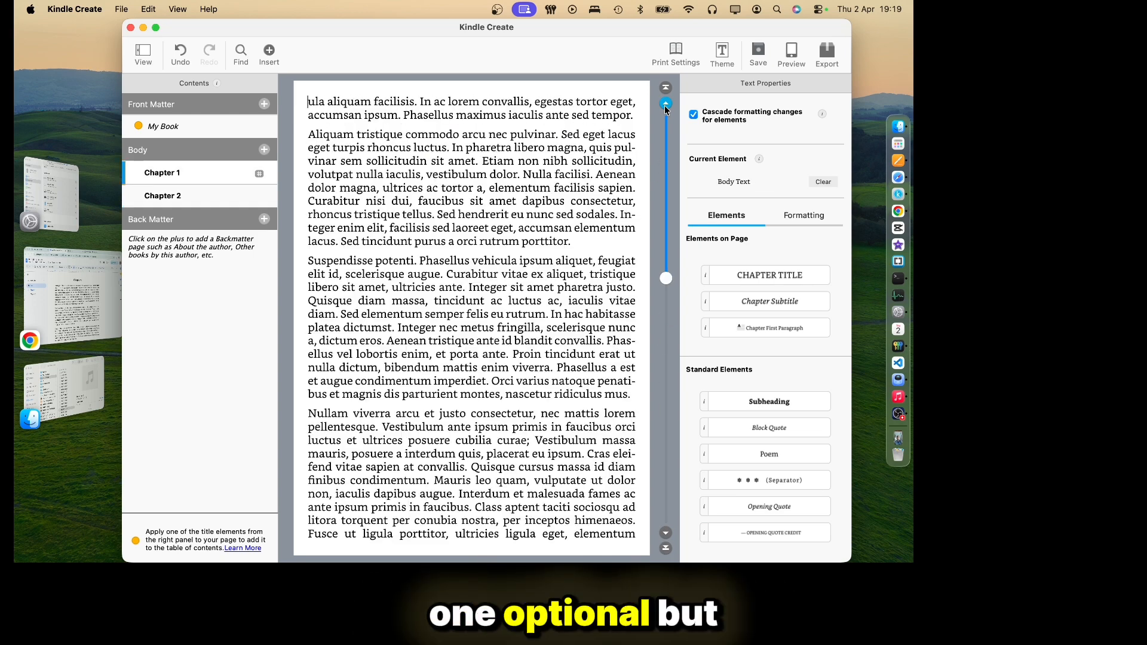
{"action": "left_click", "coordinate": [665, 104]}
{"action": "left_click", "coordinate": [666, 104]}
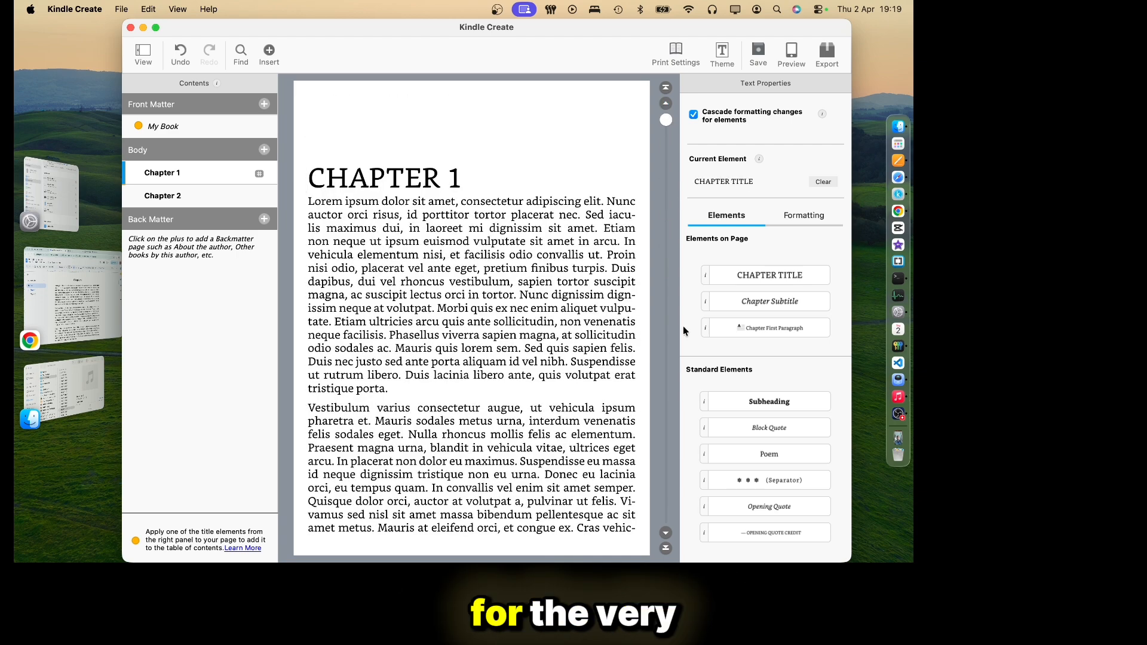
- Apply a drop cap to the first paragraph of Chapter 1
{"action": "left_click", "coordinate": [479, 294]}
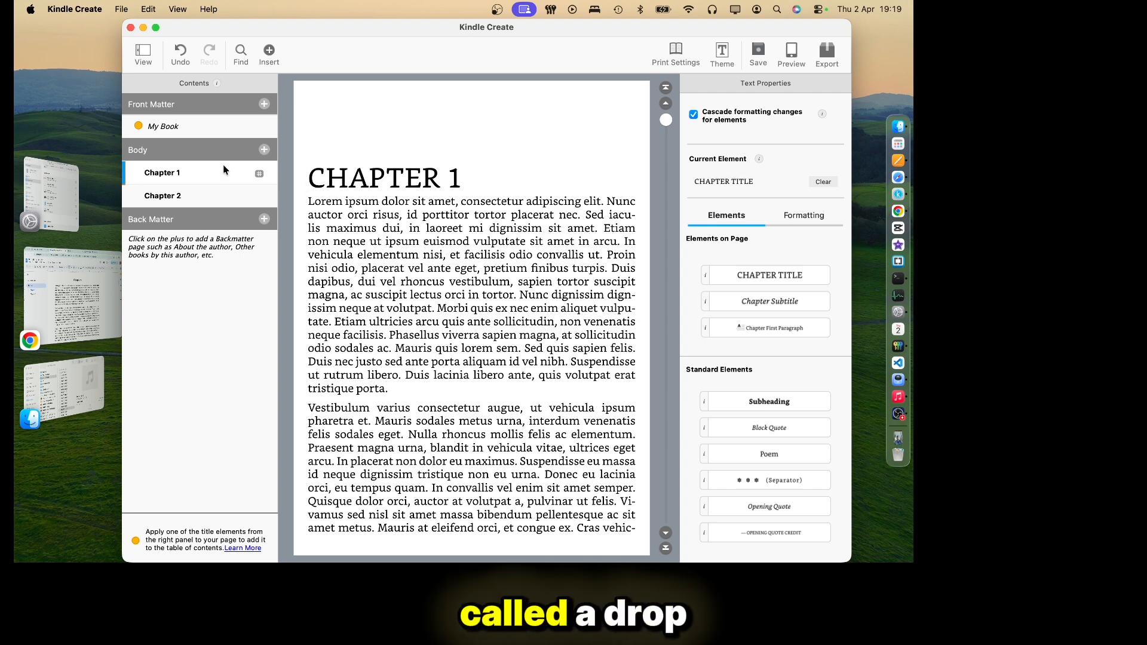
{"action": "left_click", "coordinate": [306, 201]}
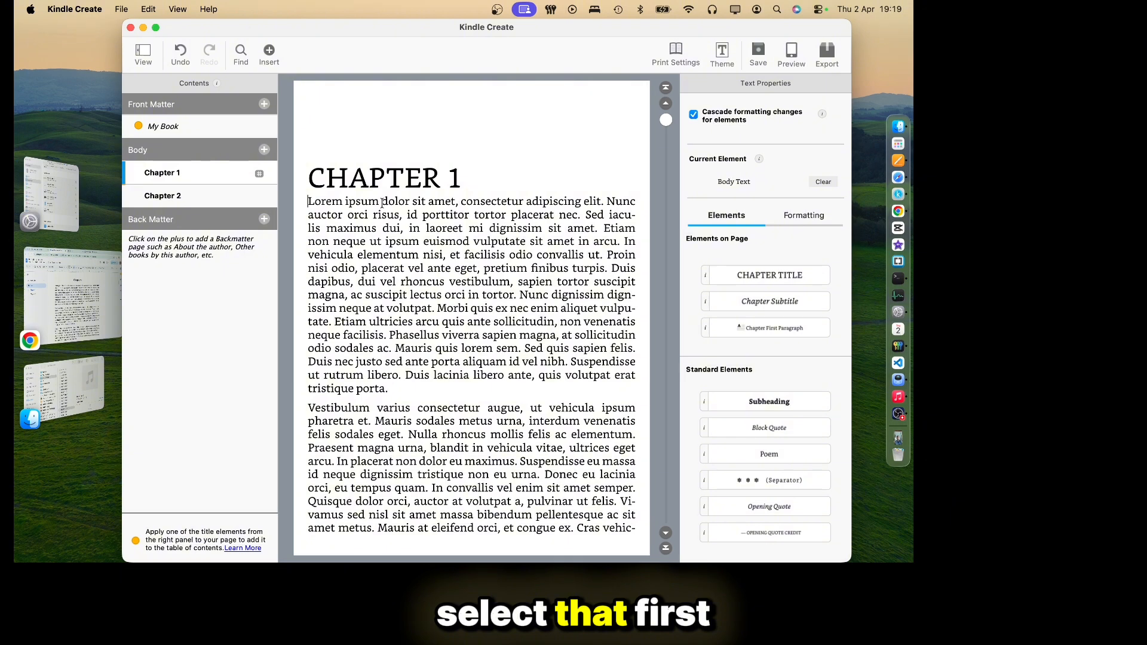
{"action": "left_click", "coordinate": [797, 219]}
{"action": "left_click", "coordinate": [703, 397]}
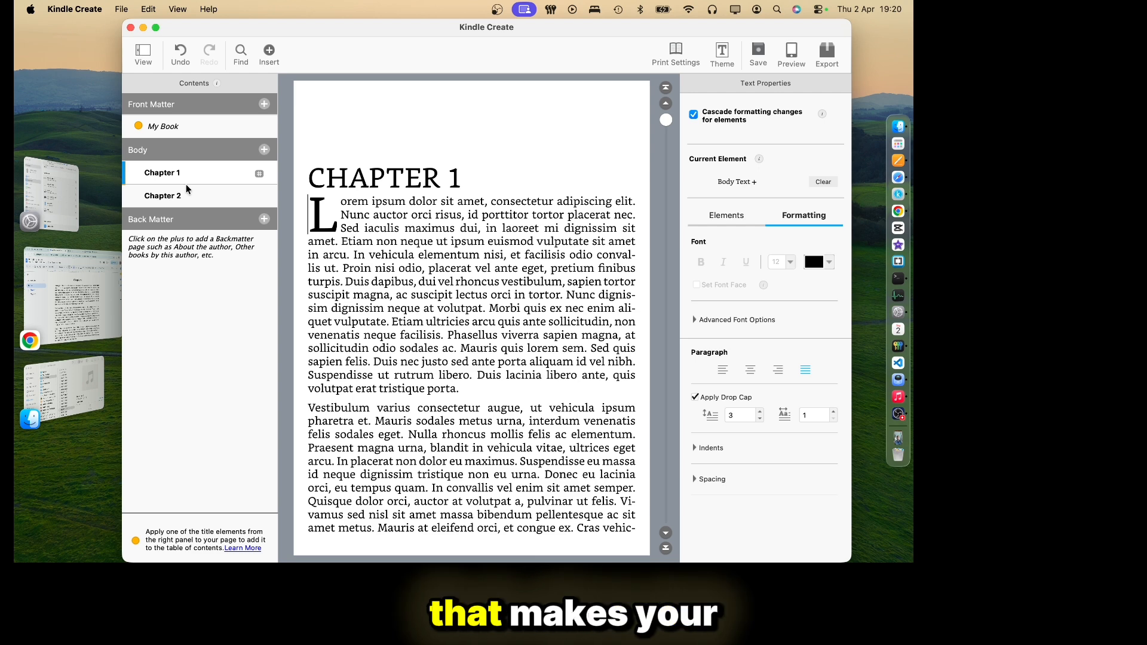
- Apply a drop cap to the opening paragraph of Chapter 2 and return to Chapter 1
{"action": "left_click", "coordinate": [162, 196]}
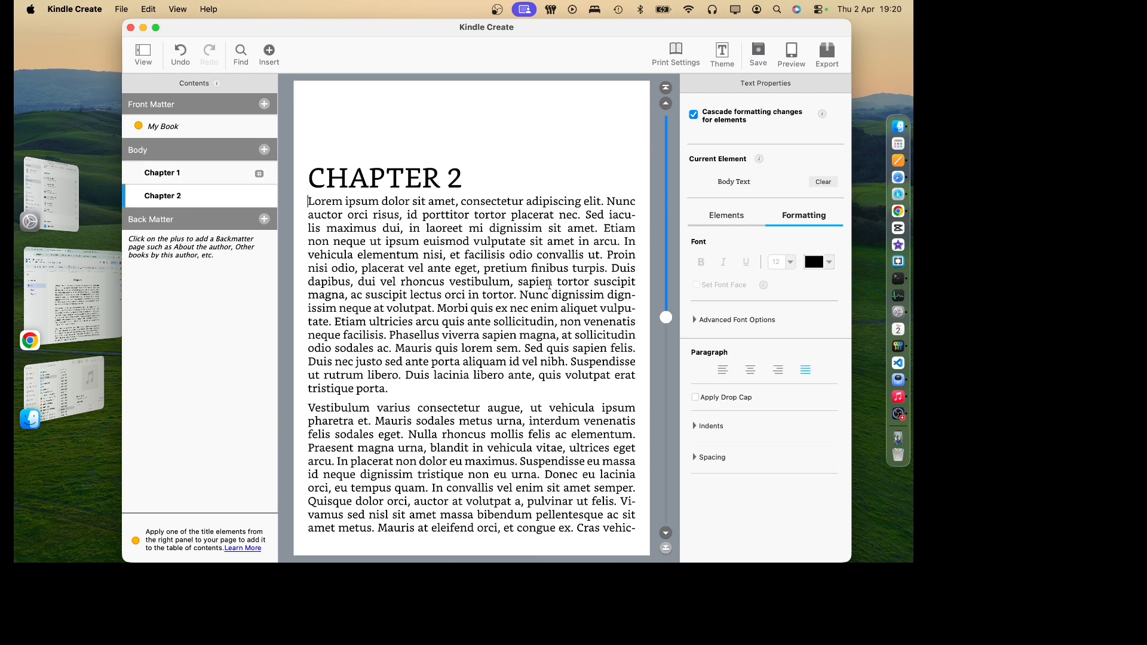
{"action": "left_click", "coordinate": [721, 399]}
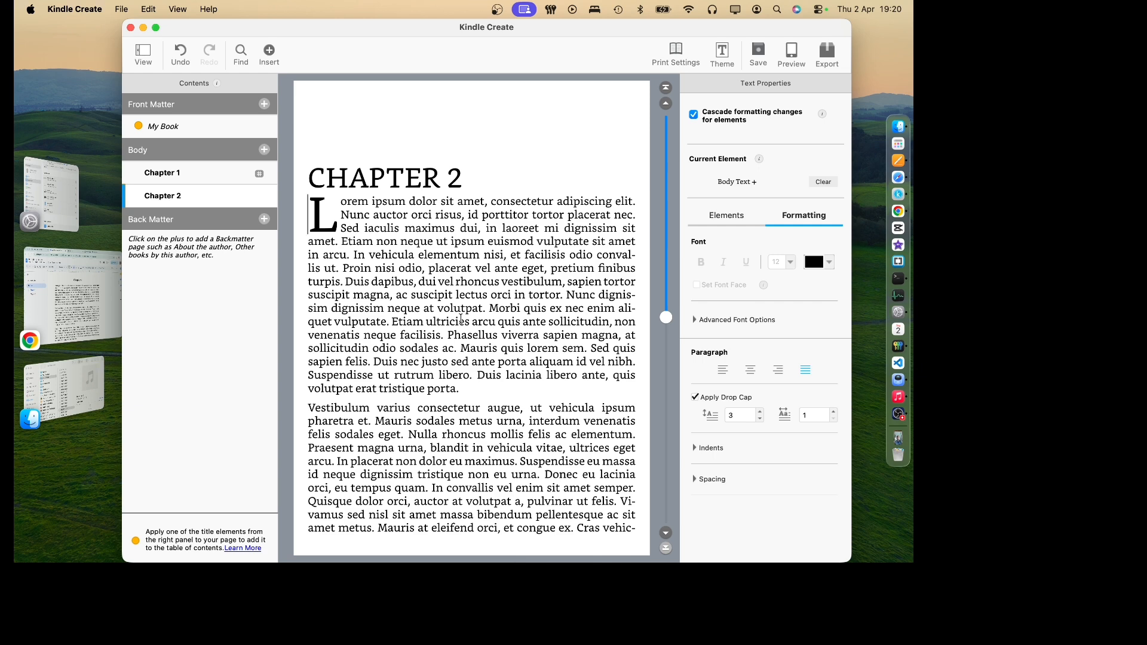
{"action": "left_click", "coordinate": [206, 172]}
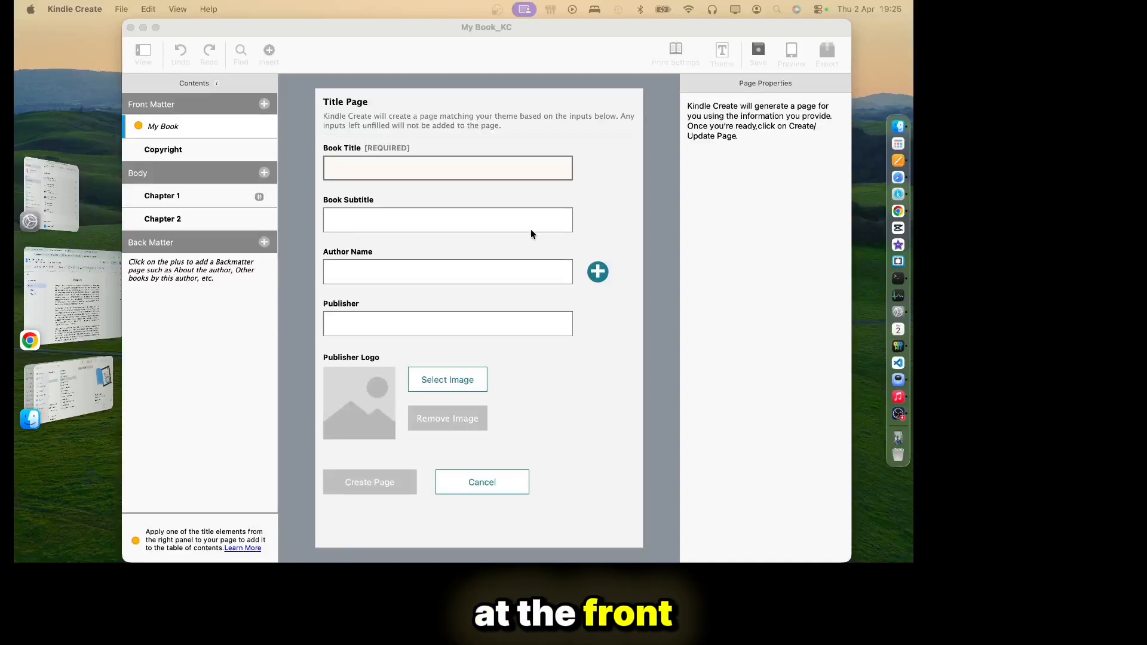
- Fill in the title page form with the book title "My Book title", the subtitle "book1" and the author's name
{"action": "left_click", "coordinate": [432, 171]}
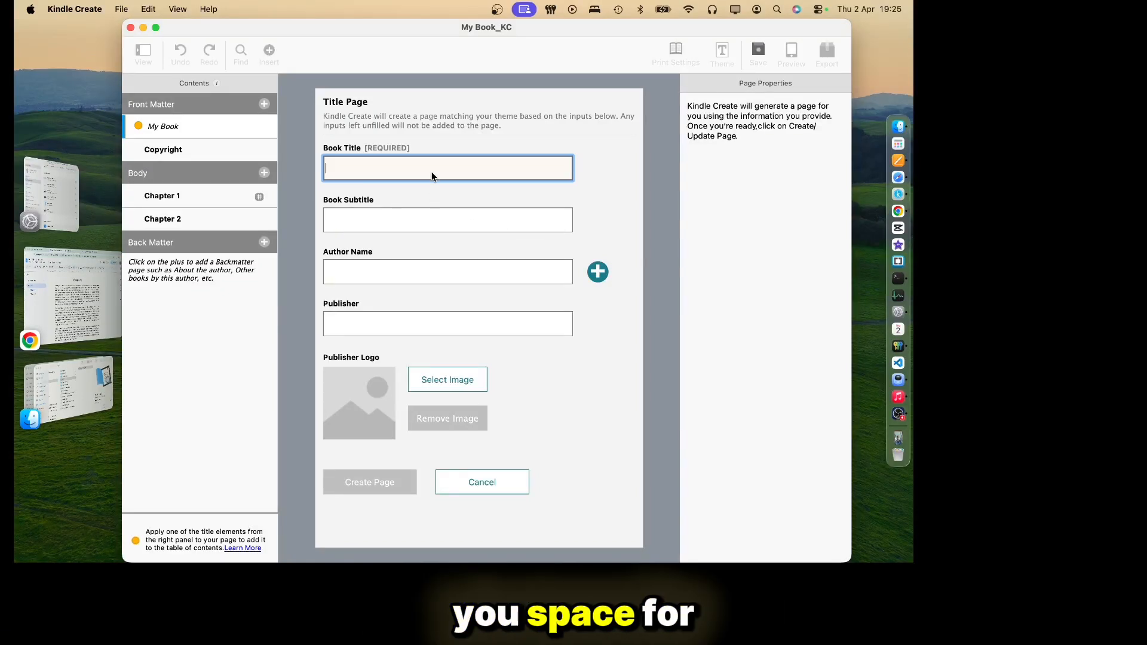
{"action": "type", "text": "My Bo"}
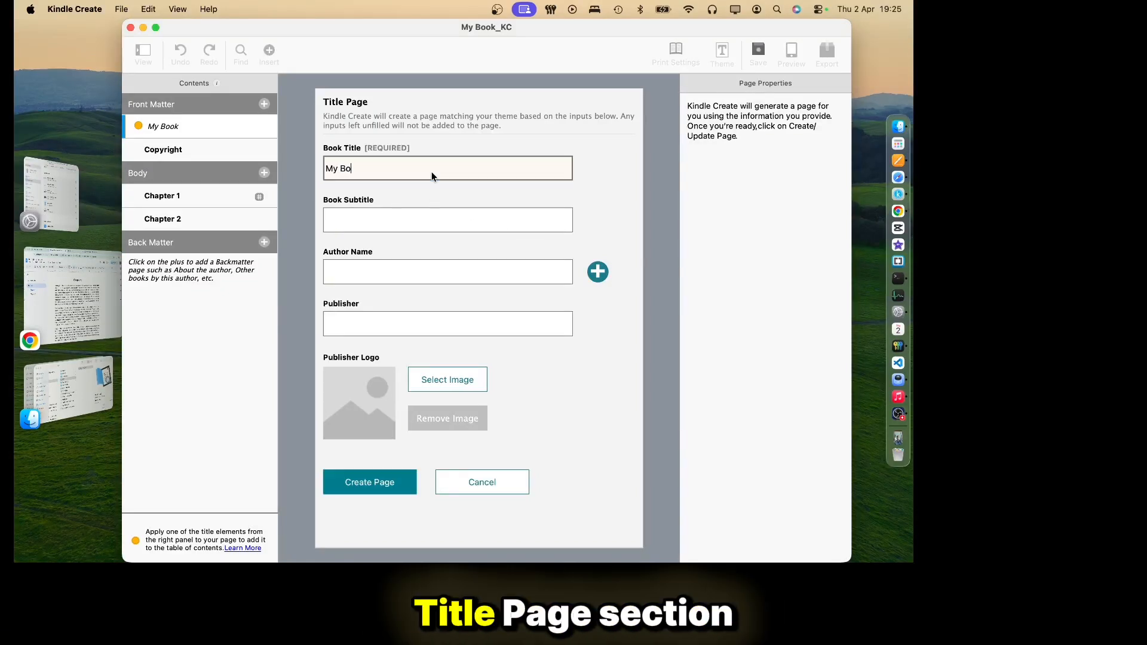
{"action": "type", "text": "ok title"}
{"action": "key", "text": "Tab"}
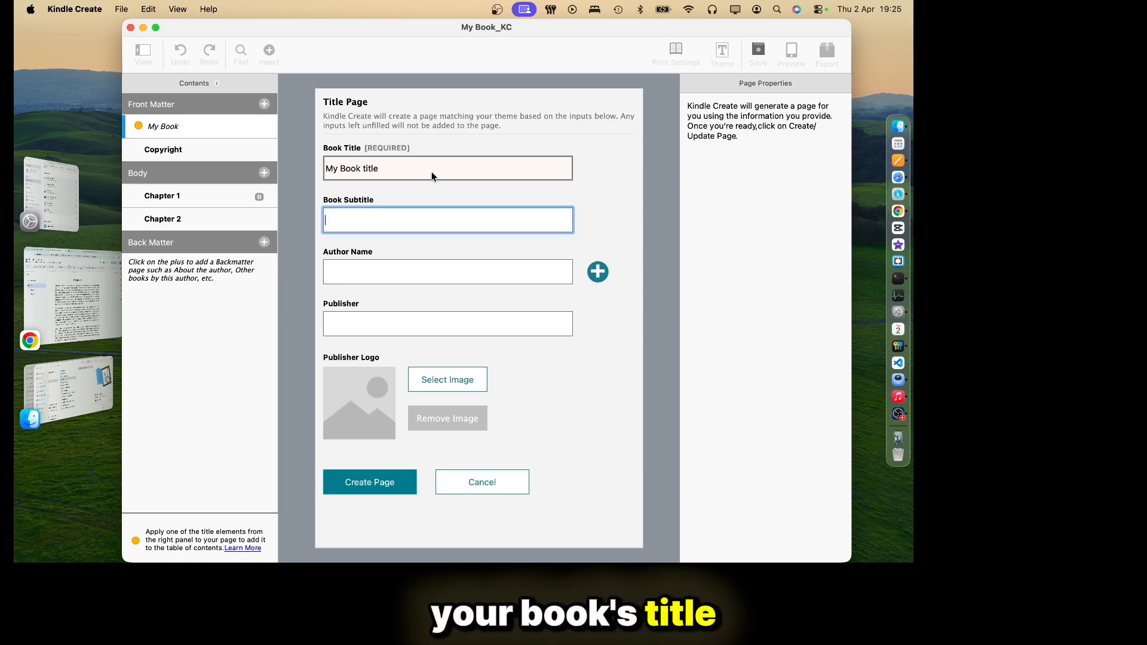
{"action": "type", "text": "book1"}
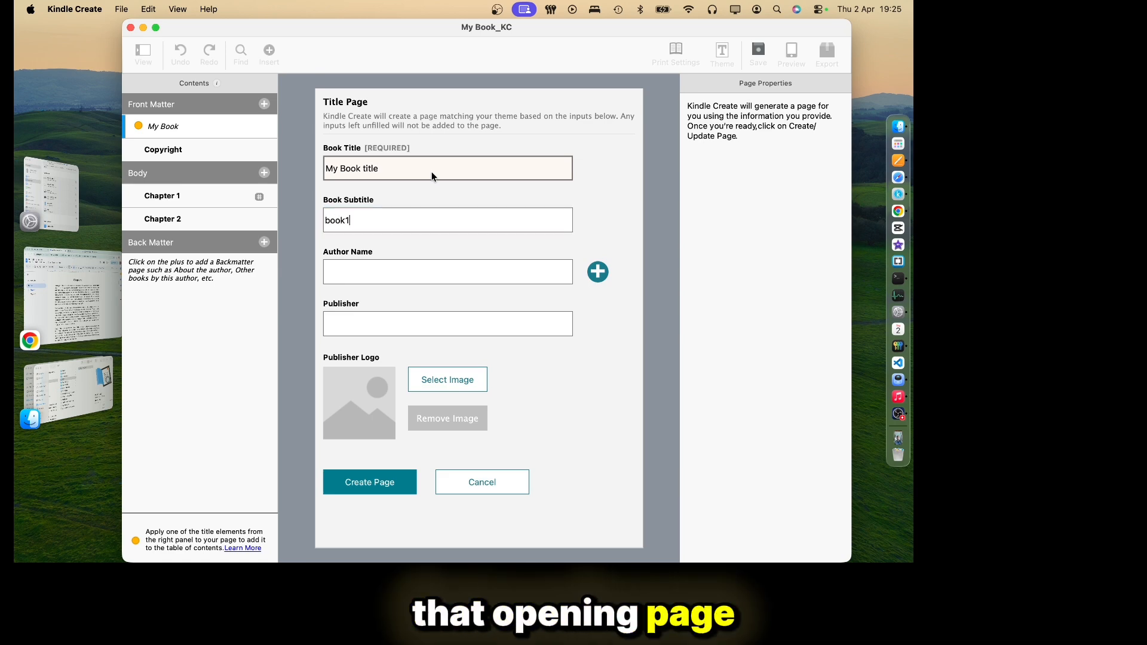
{"action": "key", "text": "Tab"}
{"action": "type", "text": "Uro"}
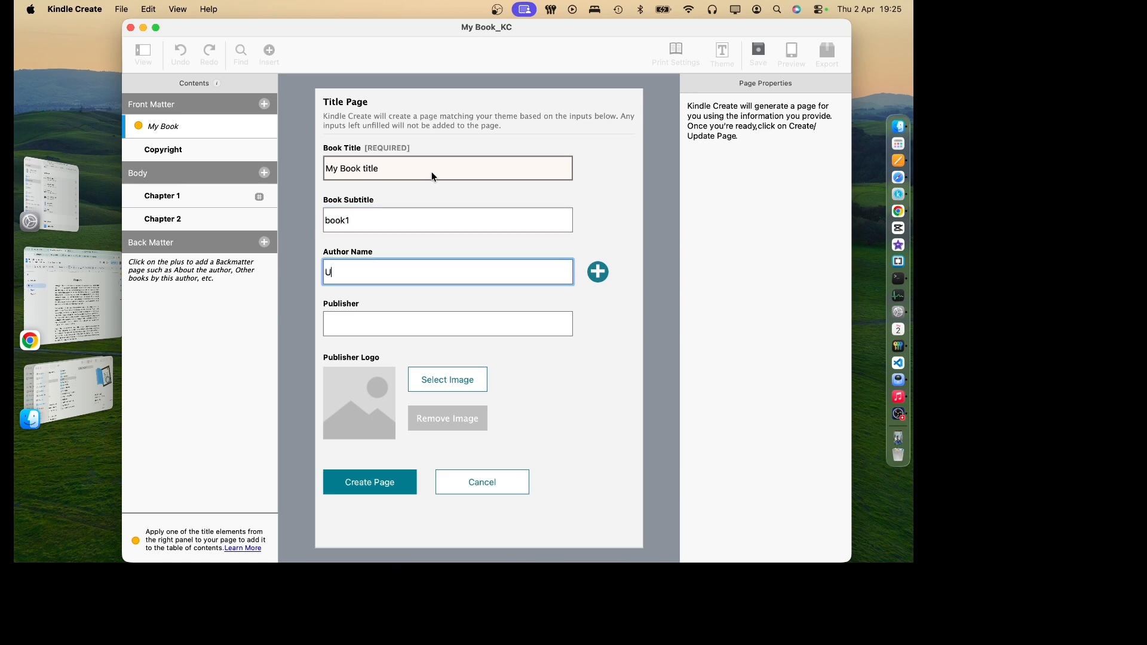
{"action": "type", "text": "boros Jose"}
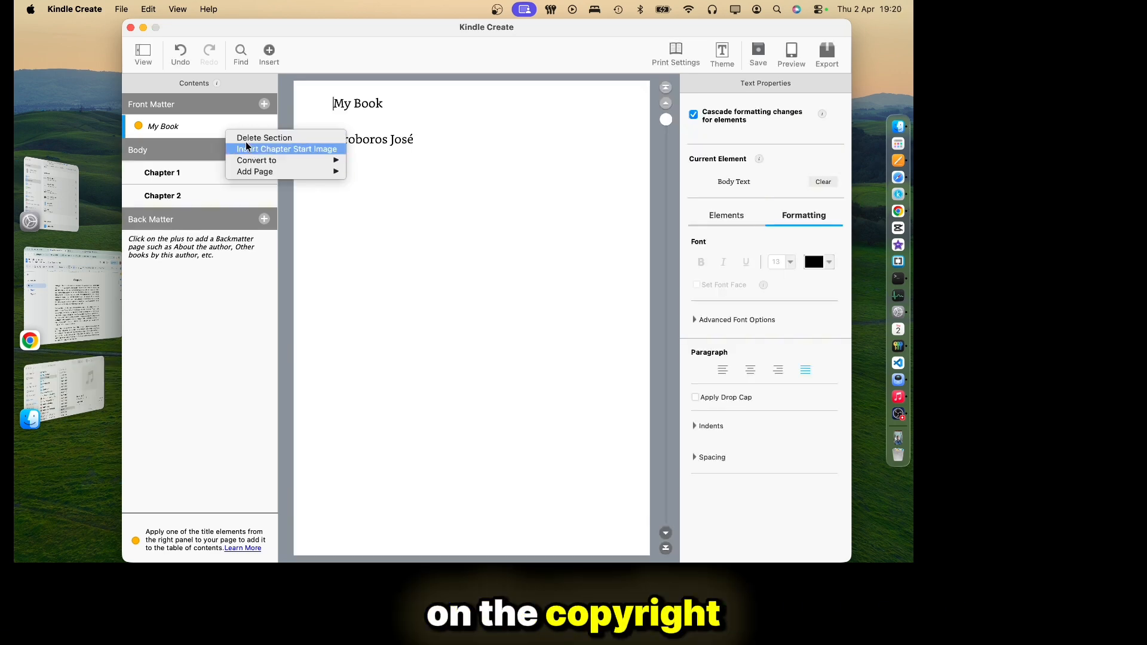
- Add a copyright page to the front matter with the placeholder owner "Your name", publication year 2026 and the sample rights text
{"action": "mouse_move", "coordinate": [262, 160]}
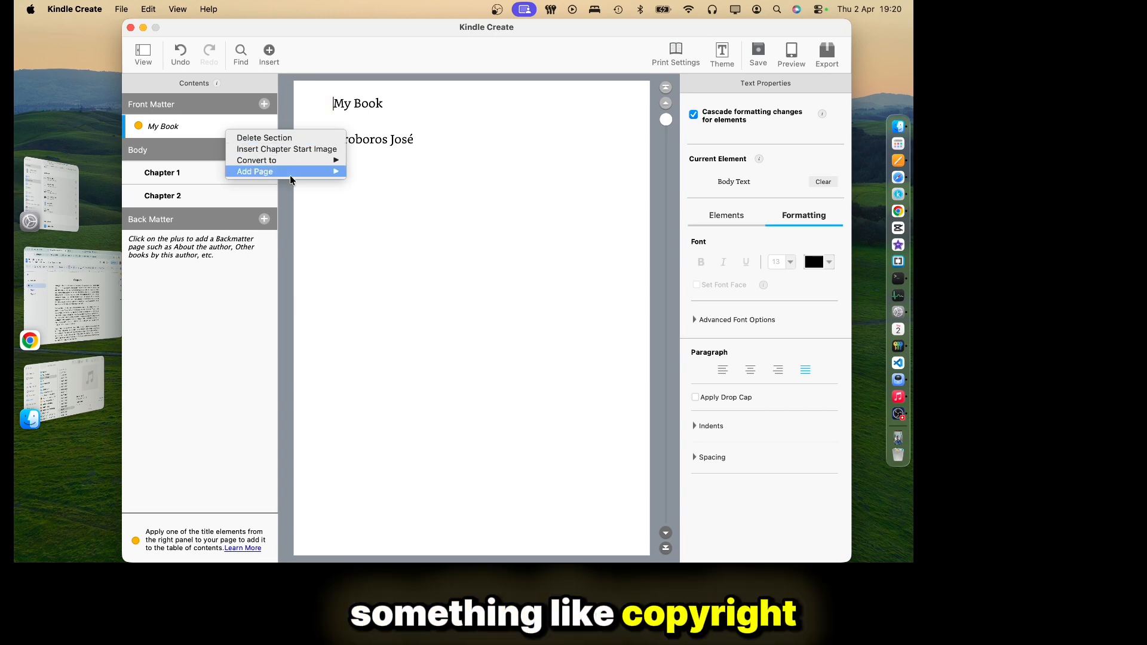
{"action": "mouse_move", "coordinate": [304, 172]}
{"action": "left_click", "coordinate": [386, 182]}
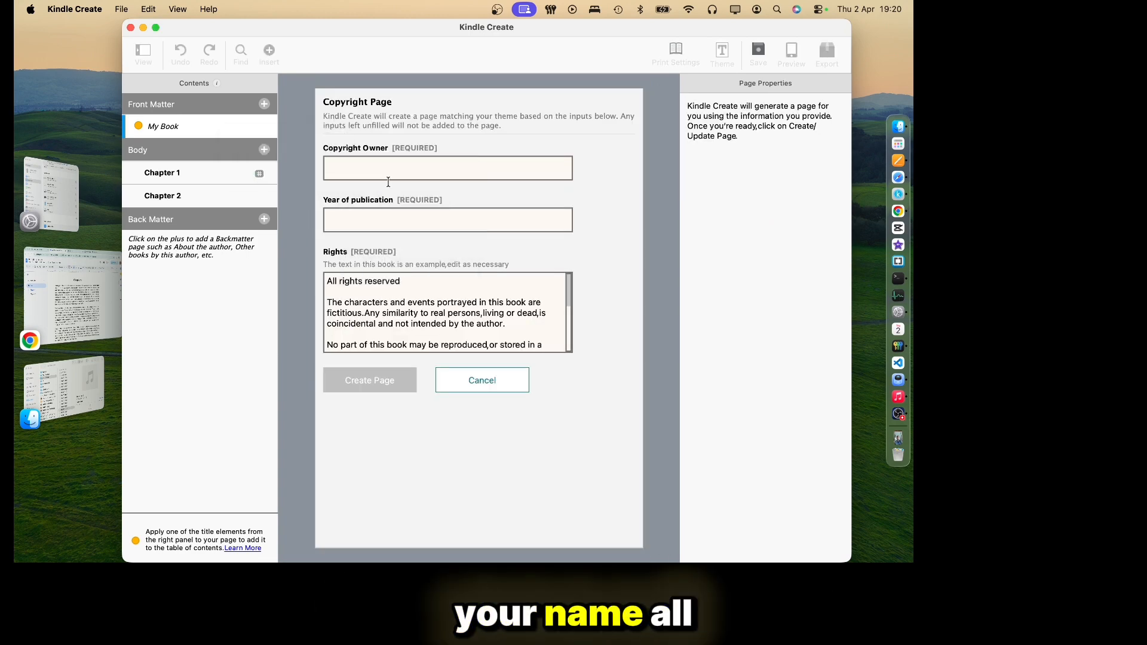
{"action": "left_click", "coordinate": [388, 171]}
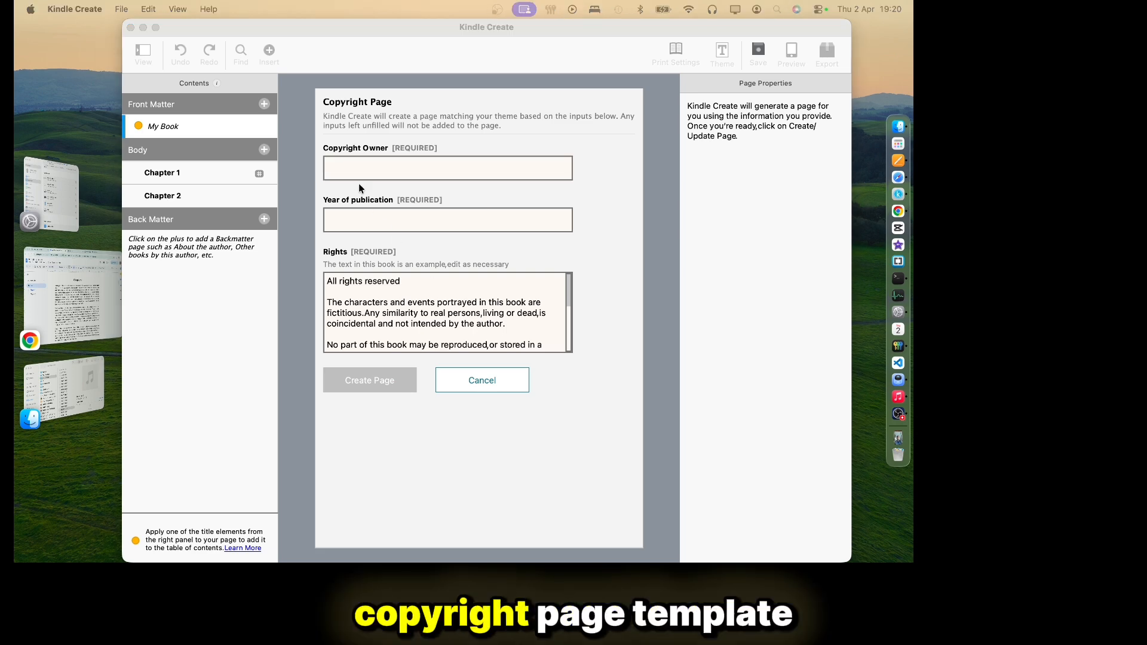
{"action": "left_click", "coordinate": [370, 172]}
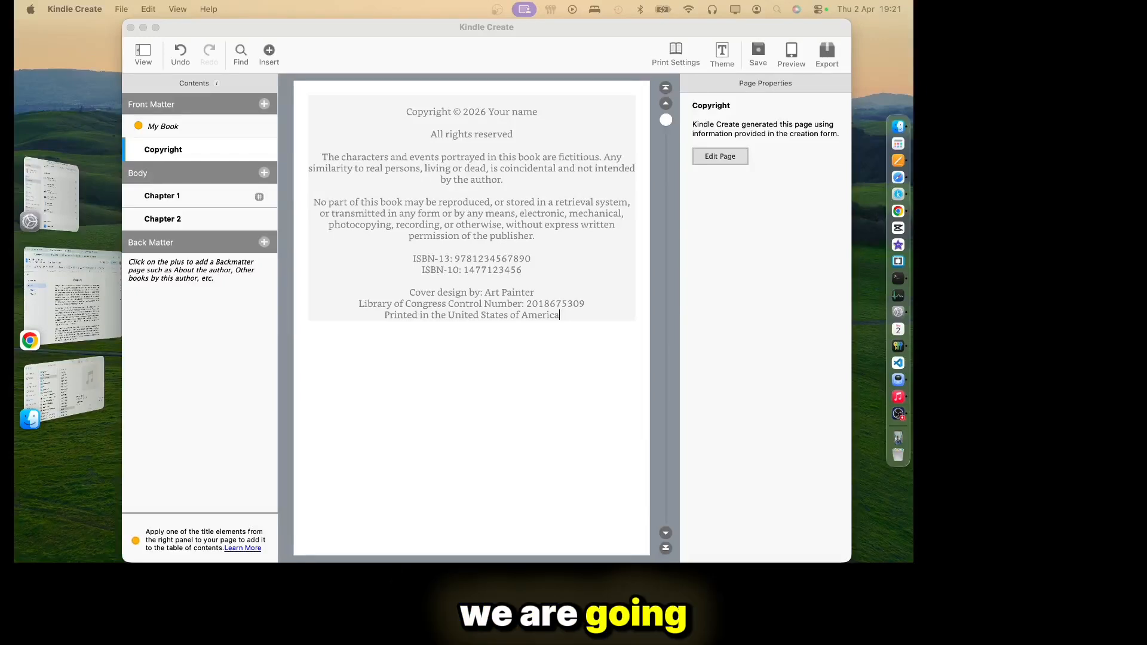
- Preview the book on the Kindle E-reader, page through it, try landscape and portrait orientation, and switch the device type to Phone
{"action": "left_click", "coordinate": [788, 55]}
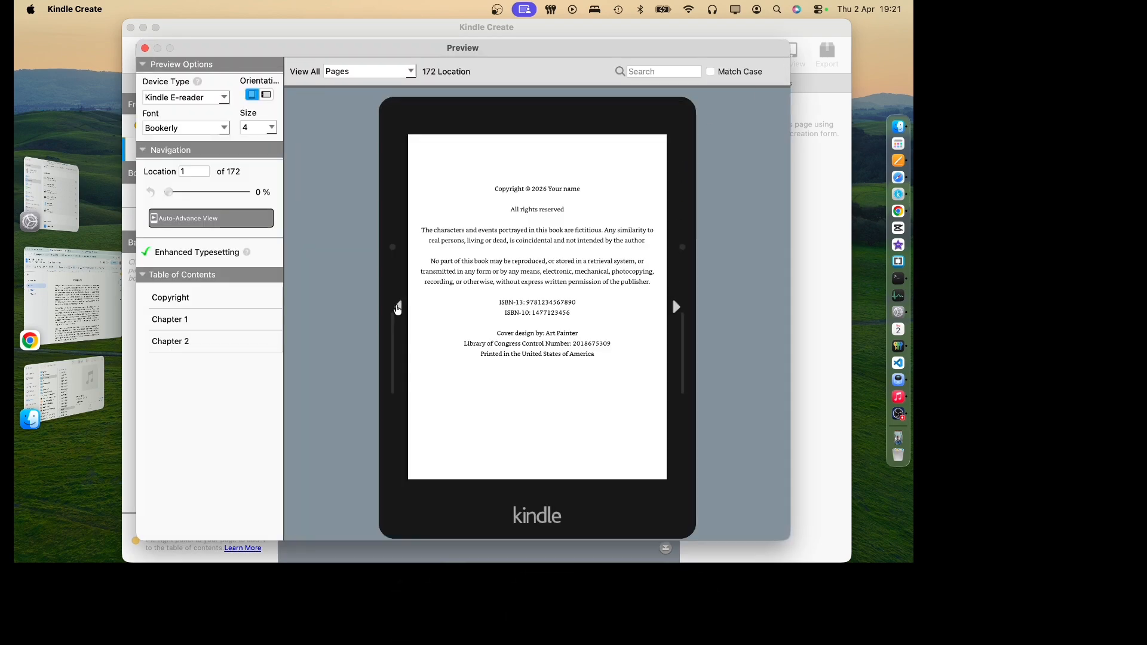
{"action": "left_click", "coordinate": [398, 308]}
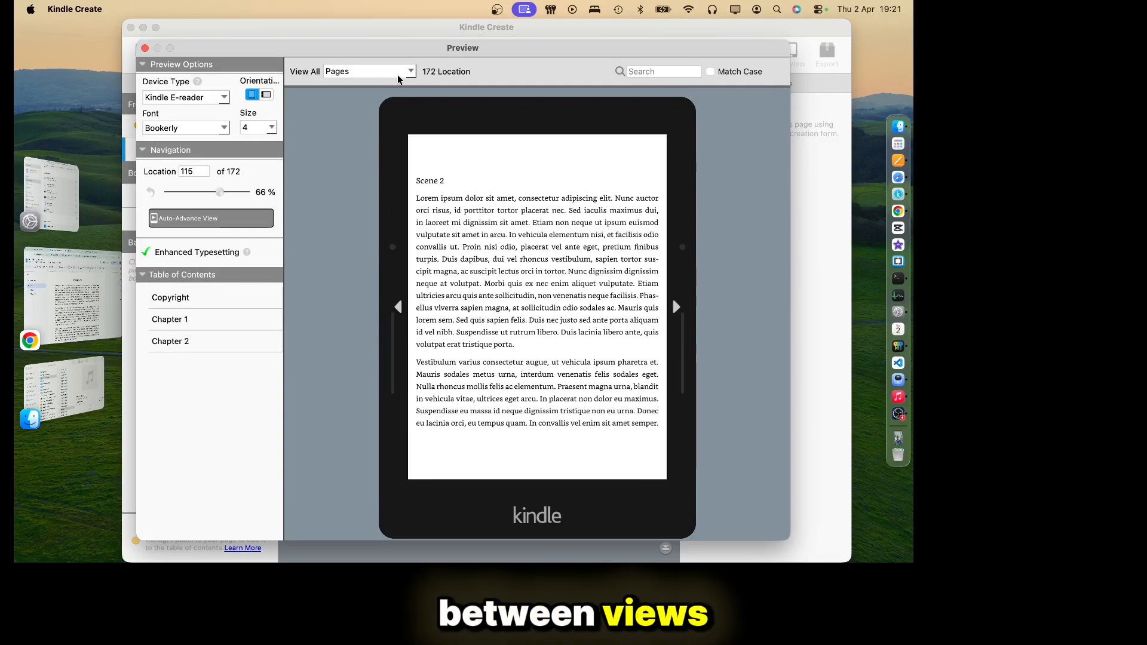
{"action": "left_click", "coordinate": [266, 94]}
{"action": "left_click", "coordinate": [251, 94]}
{"action": "left_click", "coordinate": [212, 99]}
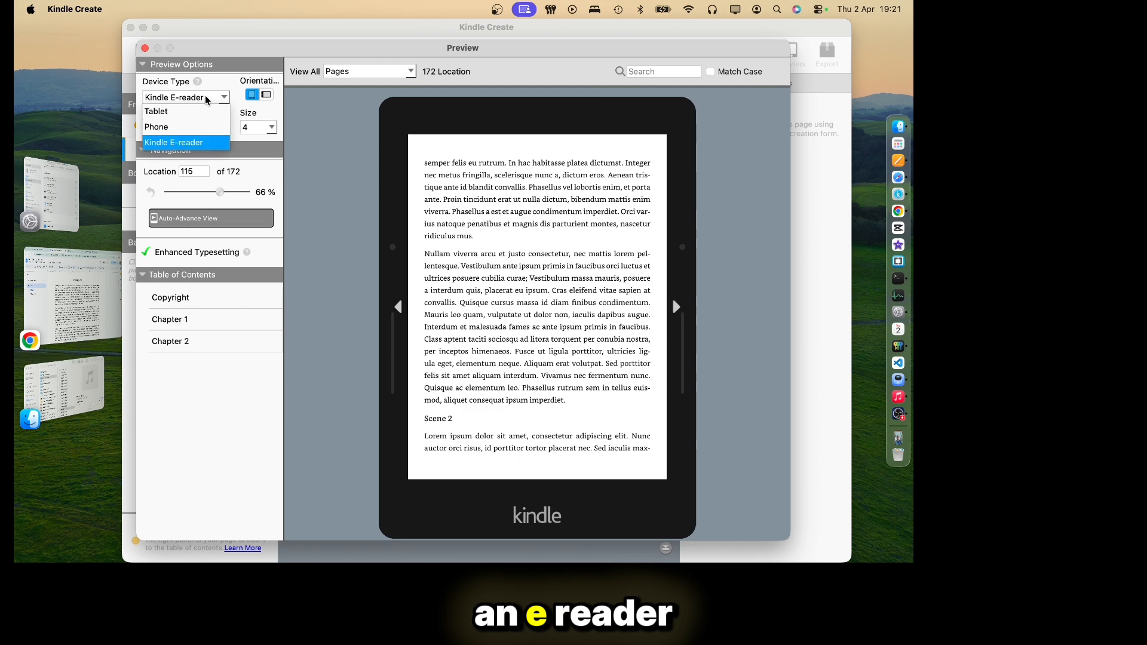
{"action": "left_click", "coordinate": [186, 127]}
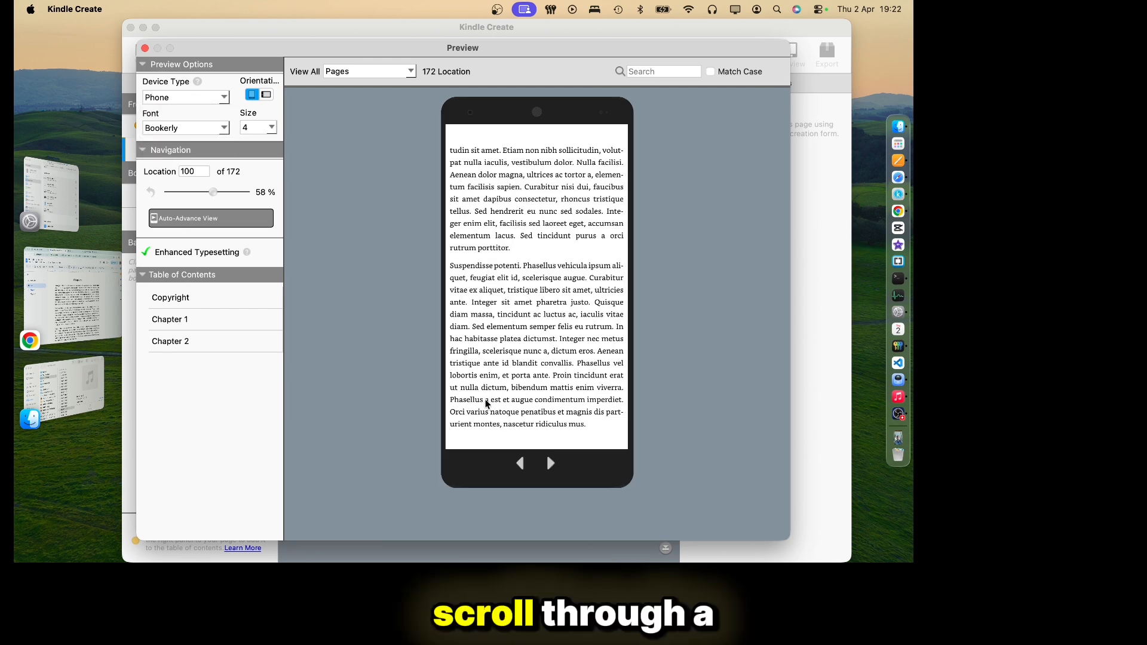
- Page back through the phone preview from Chapter 2 to the copyright page, and return to the Chapter 1 opening
{"action": "left_click", "coordinate": [520, 464]}
{"action": "left_click", "coordinate": [520, 465]}
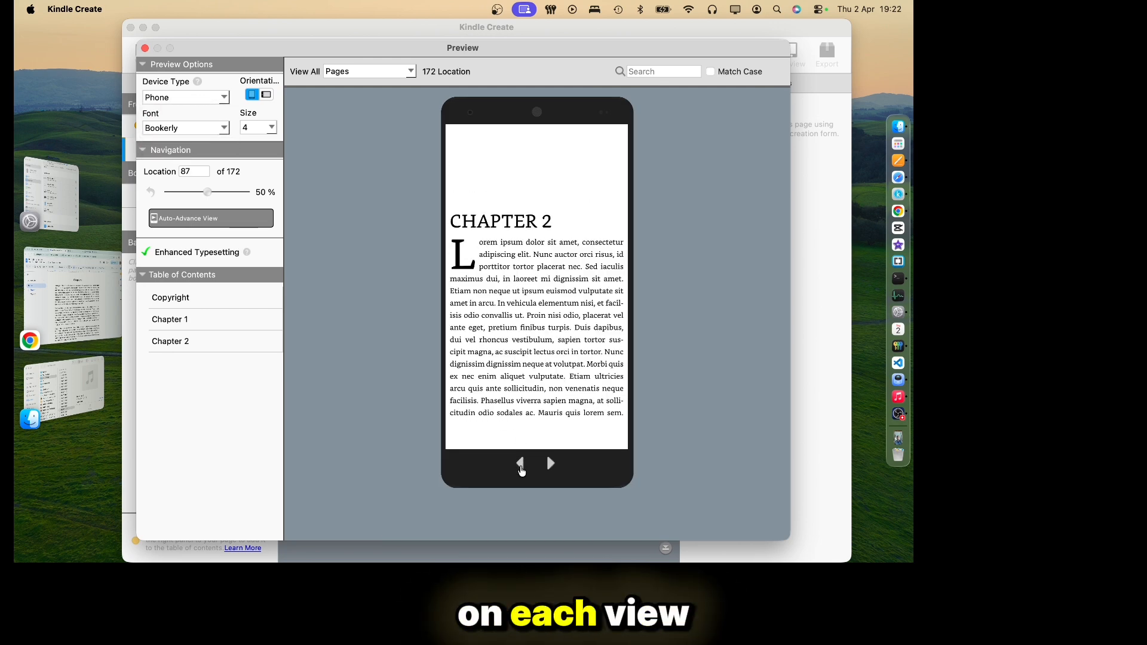
{"action": "left_click", "coordinate": [521, 464]}
{"action": "left_click", "coordinate": [520, 464]}
{"action": "left_click", "coordinate": [520, 464]}
{"action": "left_click", "coordinate": [520, 464]}
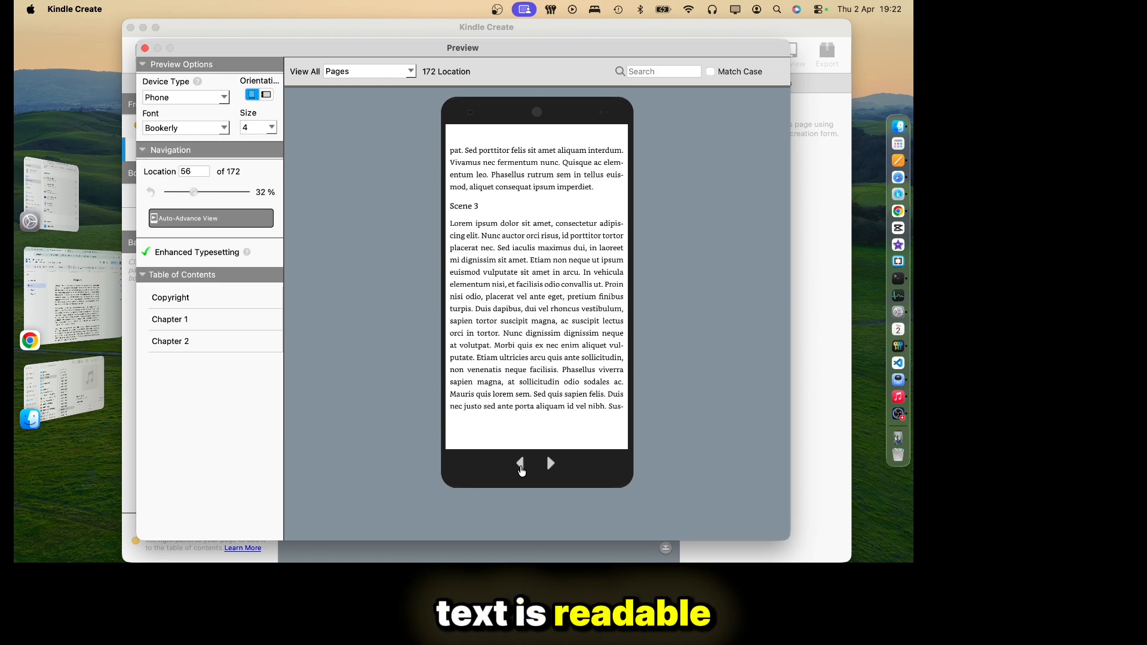
{"action": "left_click", "coordinate": [520, 464]}
{"action": "left_click", "coordinate": [520, 465]}
{"action": "left_click", "coordinate": [520, 464]}
{"action": "left_click", "coordinate": [520, 464]}
{"action": "left_click", "coordinate": [520, 464]}
{"action": "left_click", "coordinate": [520, 464]}
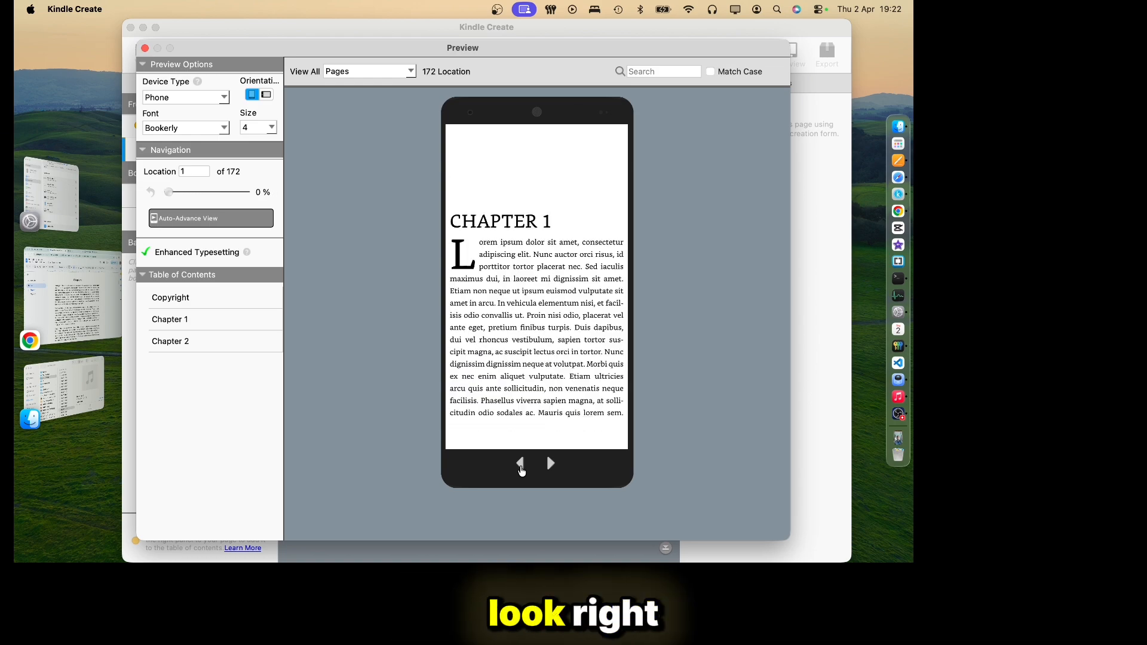
{"action": "left_click", "coordinate": [520, 465]}
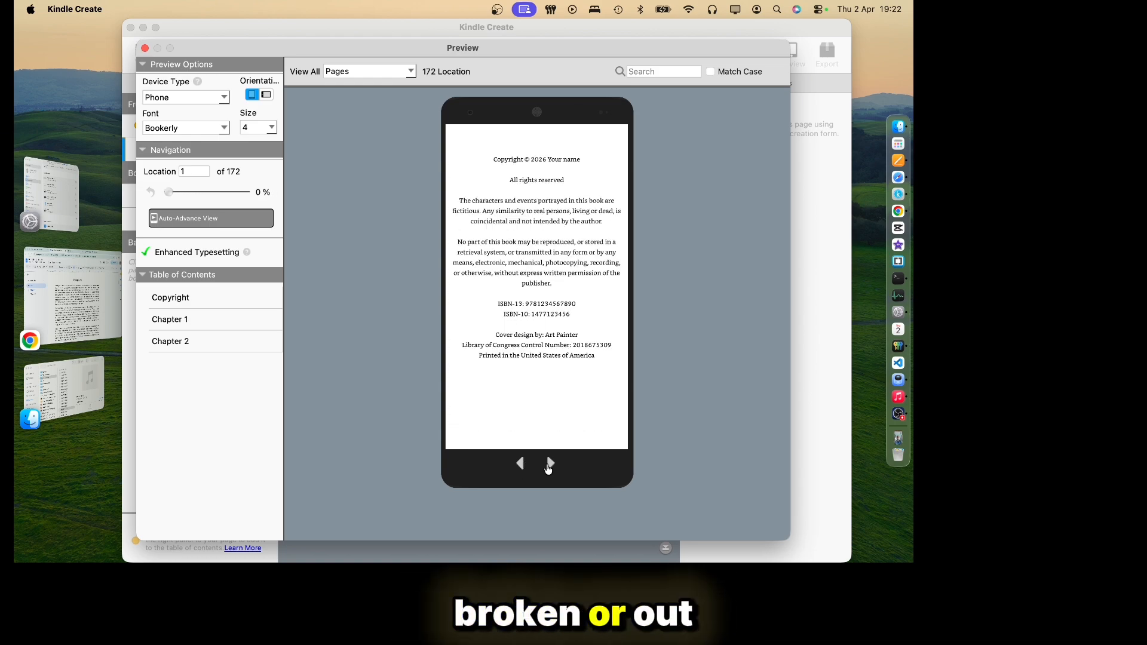
{"action": "left_click", "coordinate": [549, 463]}
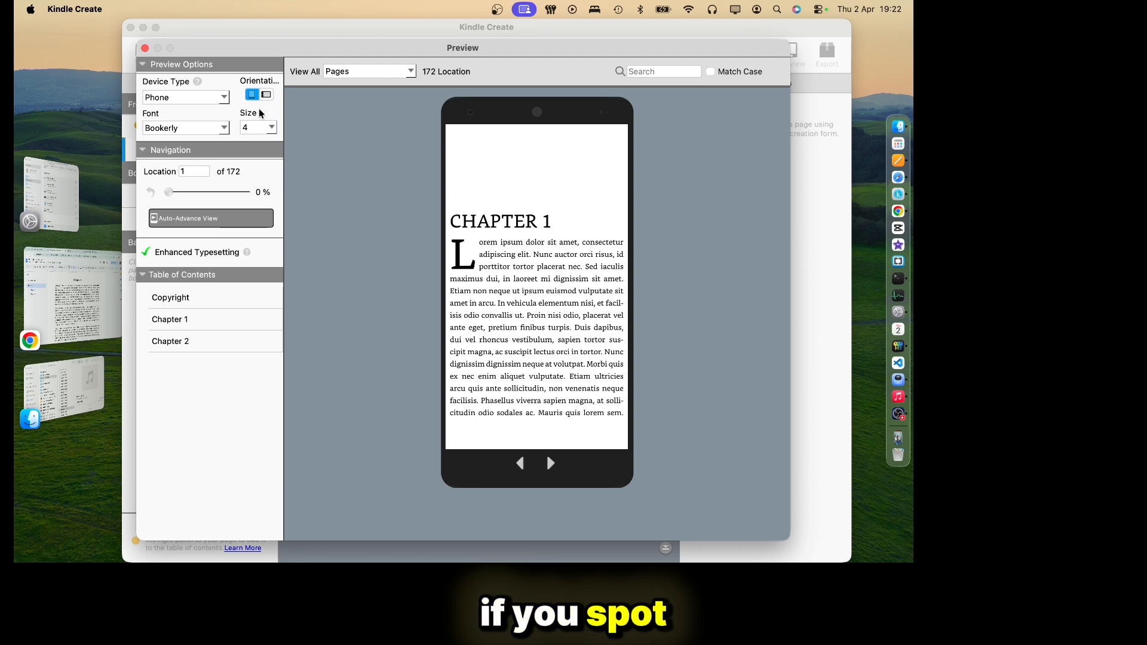
- Try the Caecilia, Baskerville and Georgia fonts in the preview, view the book as Tablet, and close the preview
{"action": "left_click", "coordinate": [213, 127]}
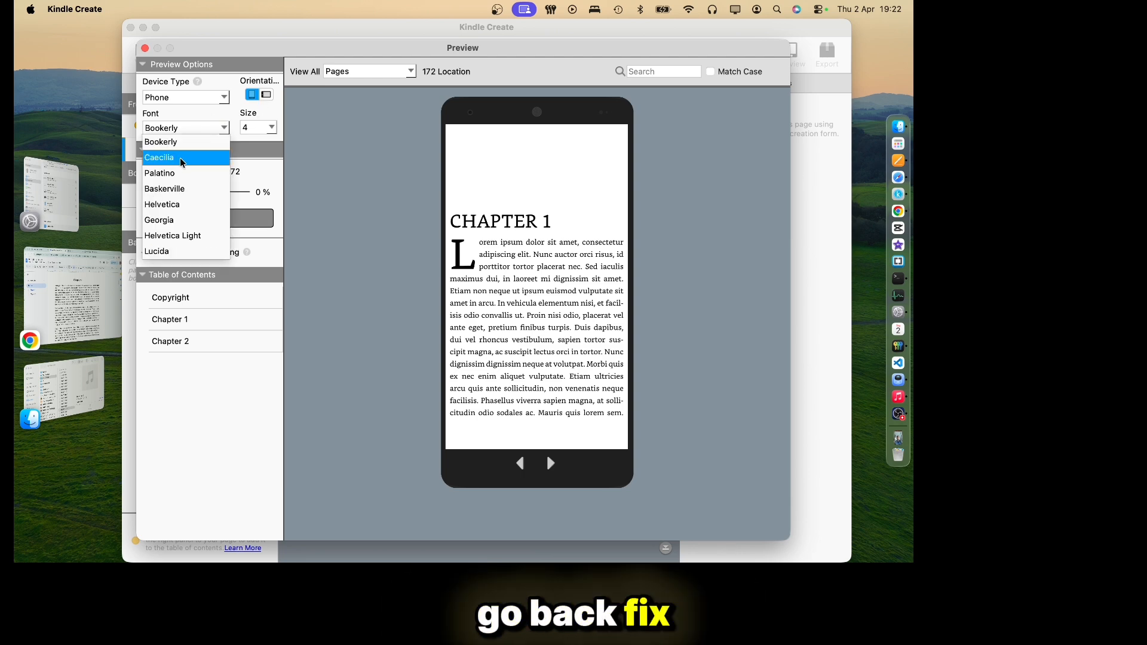
{"action": "left_click", "coordinate": [182, 159]}
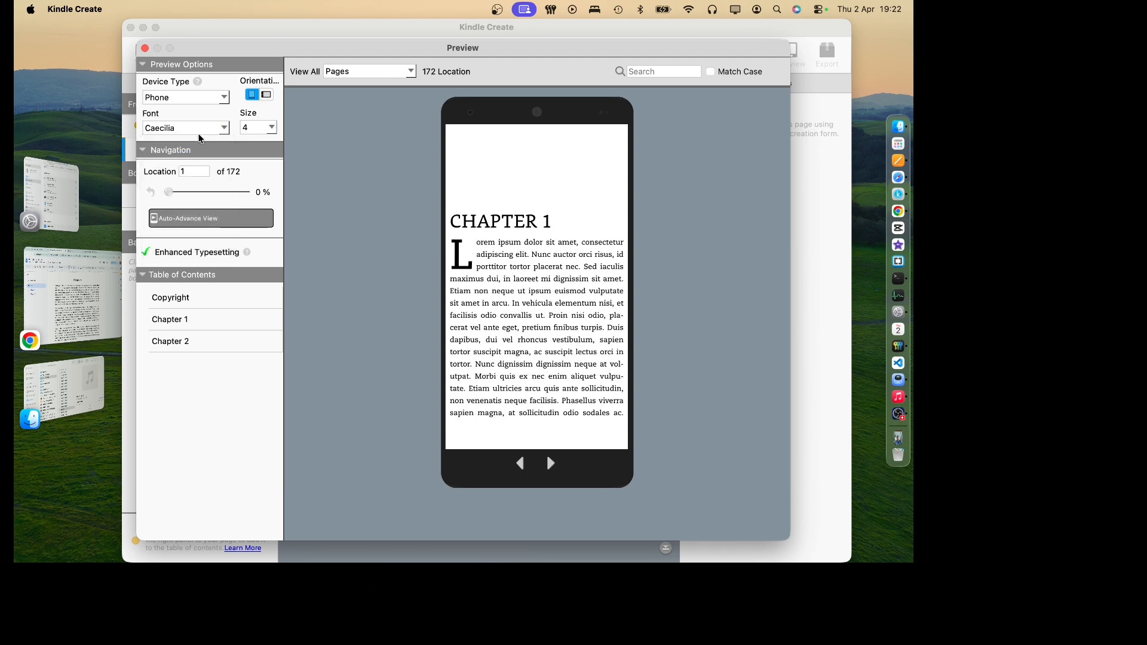
{"action": "left_click", "coordinate": [200, 129]}
{"action": "left_click", "coordinate": [176, 196]}
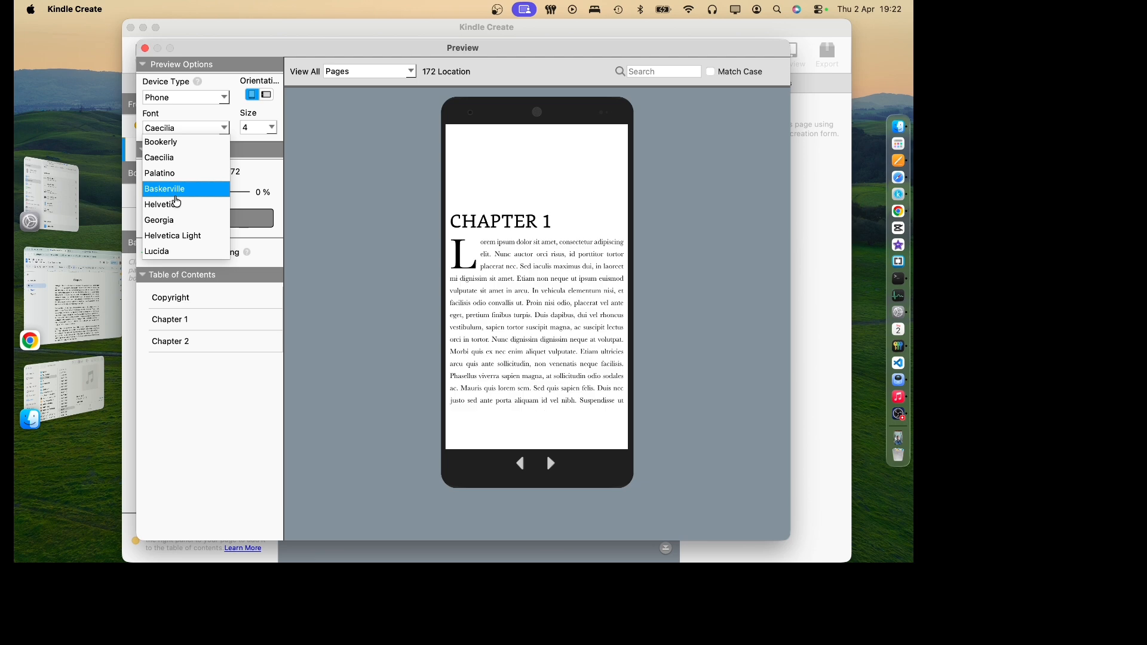
{"action": "left_click", "coordinate": [203, 130]}
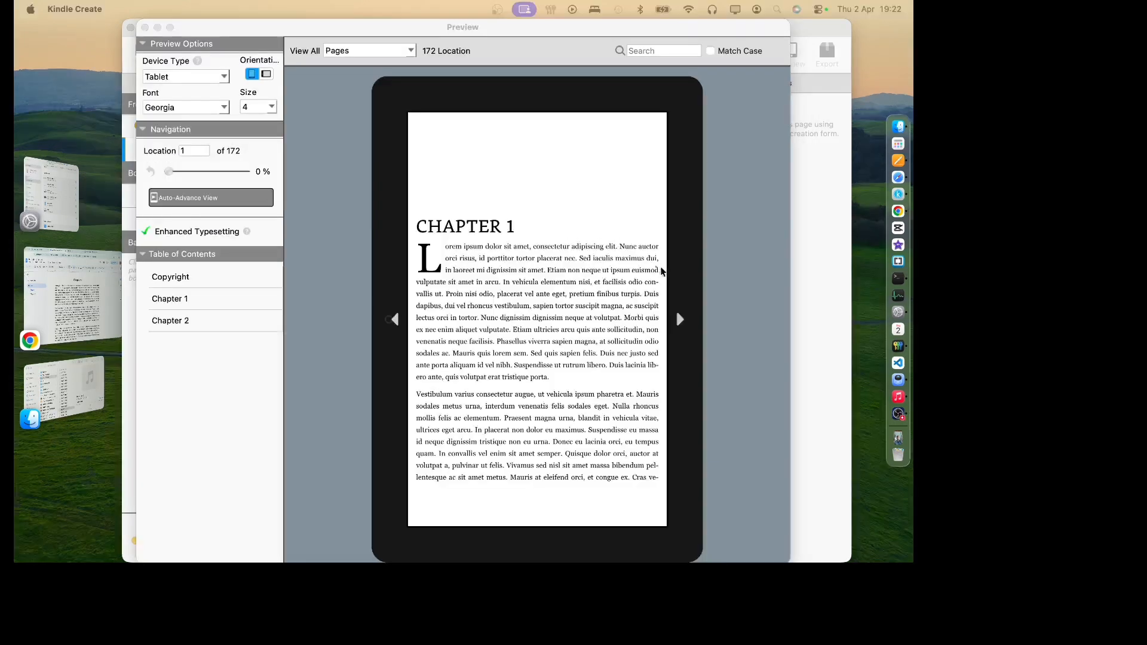
{"action": "left_click", "coordinate": [671, 201]}
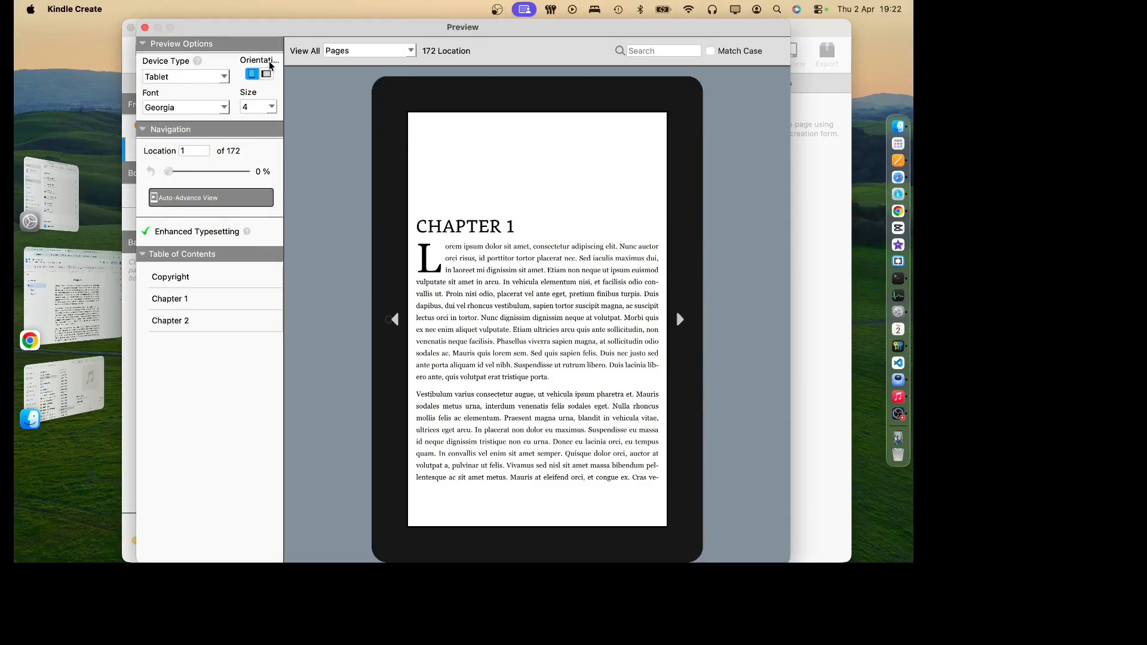
{"action": "left_click", "coordinate": [145, 28]}
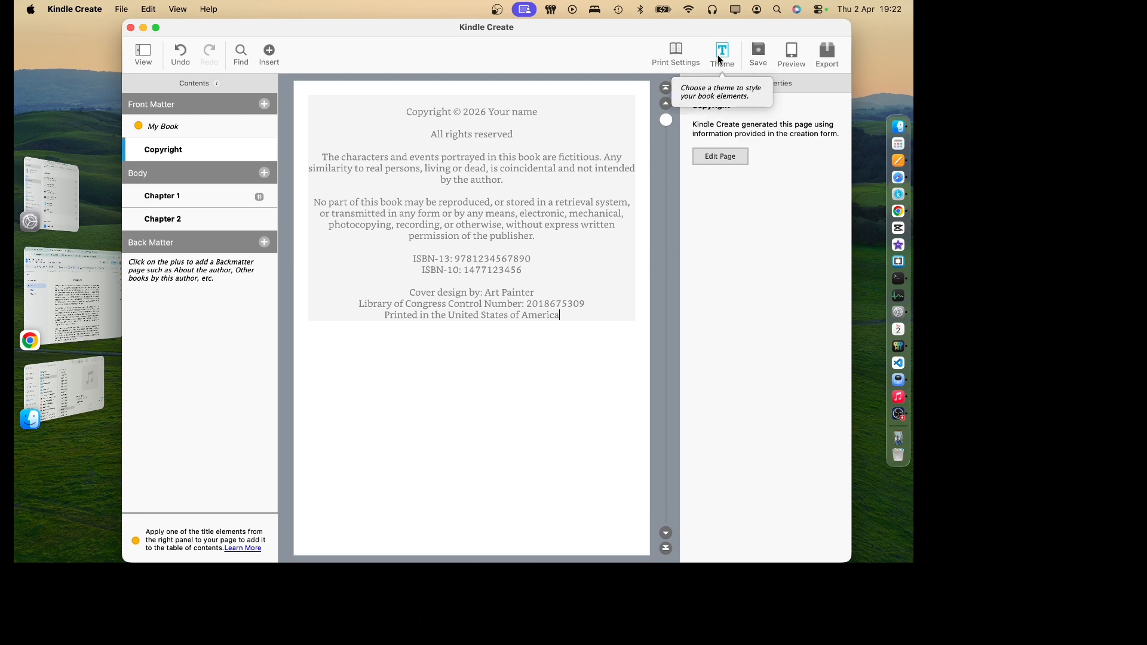
- Export the book in KPF format as My Book in the Books folder and show the exported file
{"action": "left_click", "coordinate": [828, 58]}
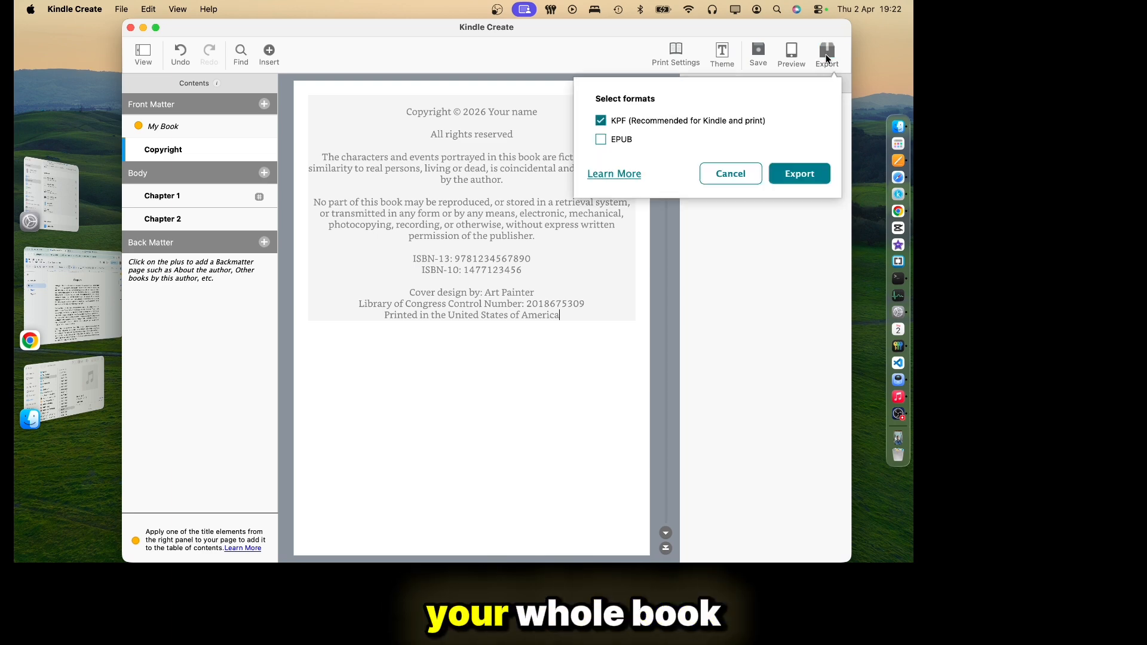
{"action": "left_click", "coordinate": [795, 178]}
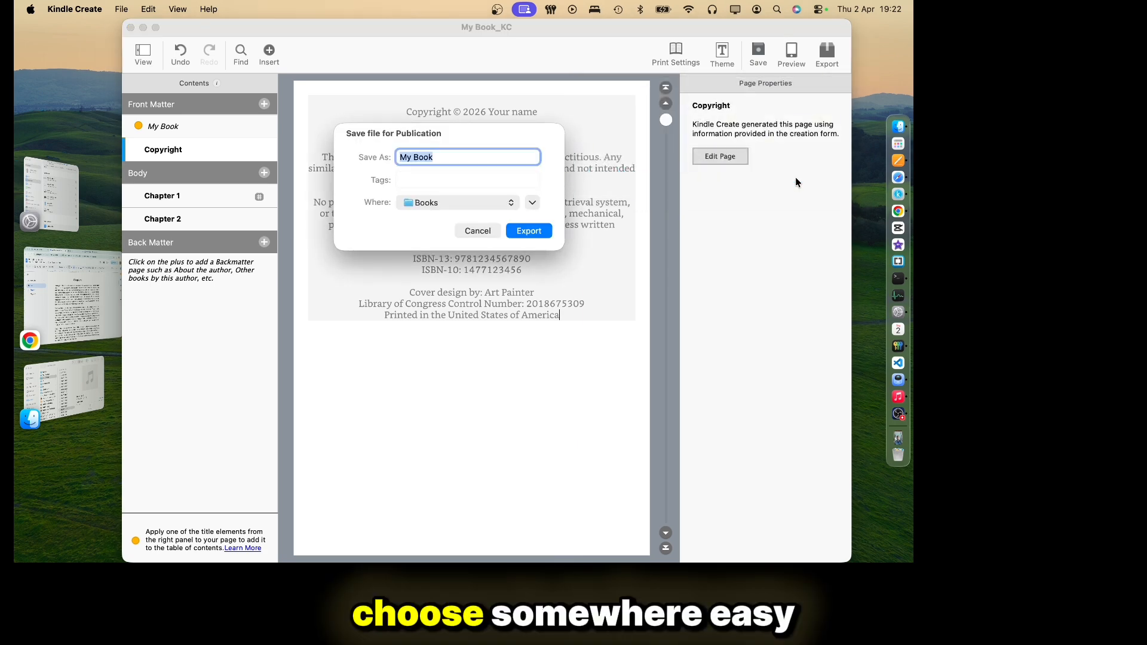
{"action": "left_click", "coordinate": [529, 232]}
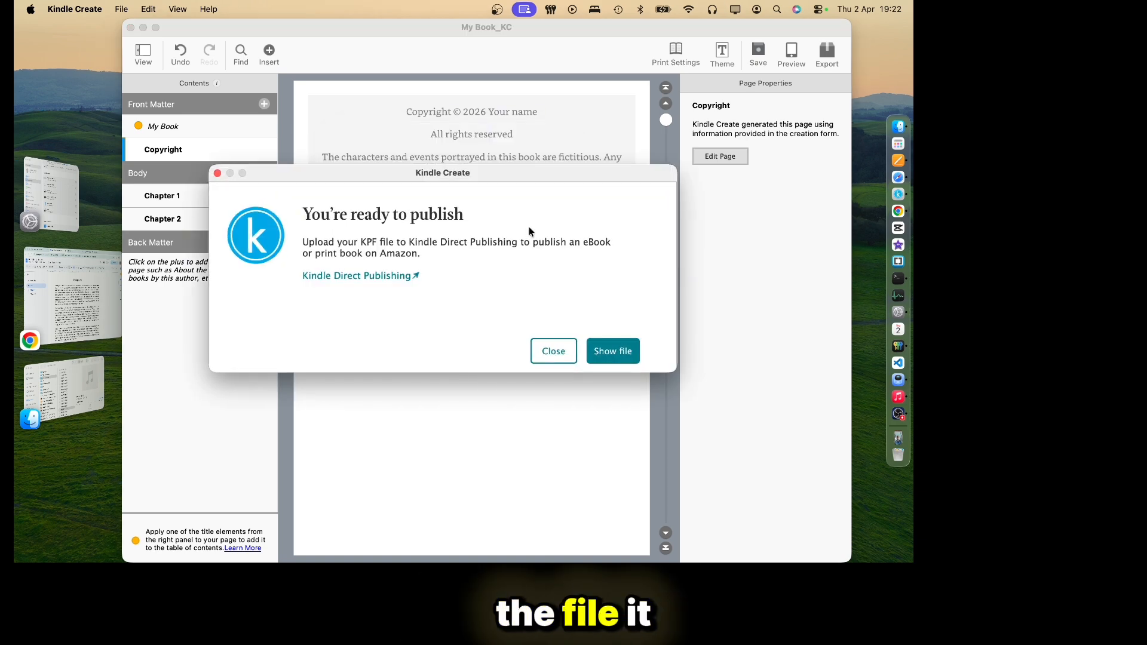
{"action": "left_click", "coordinate": [618, 352]}
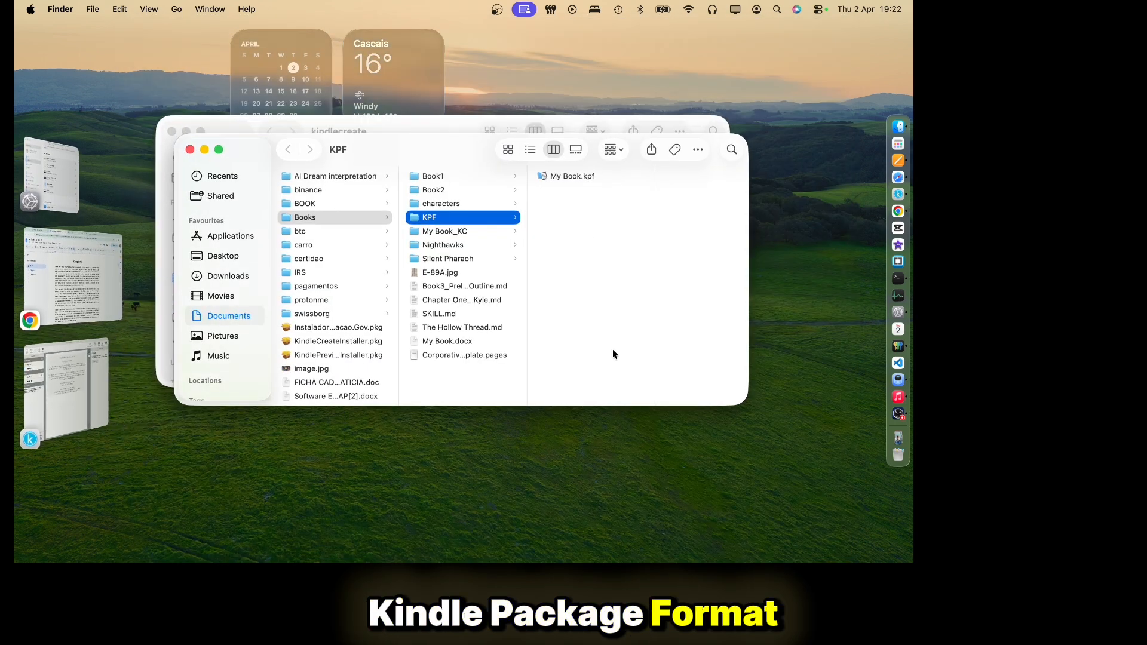
- Open My Book.kpf in Kindle Previewer and page forward from the title page into Chapter 1
{"action": "left_click", "coordinate": [581, 177]}
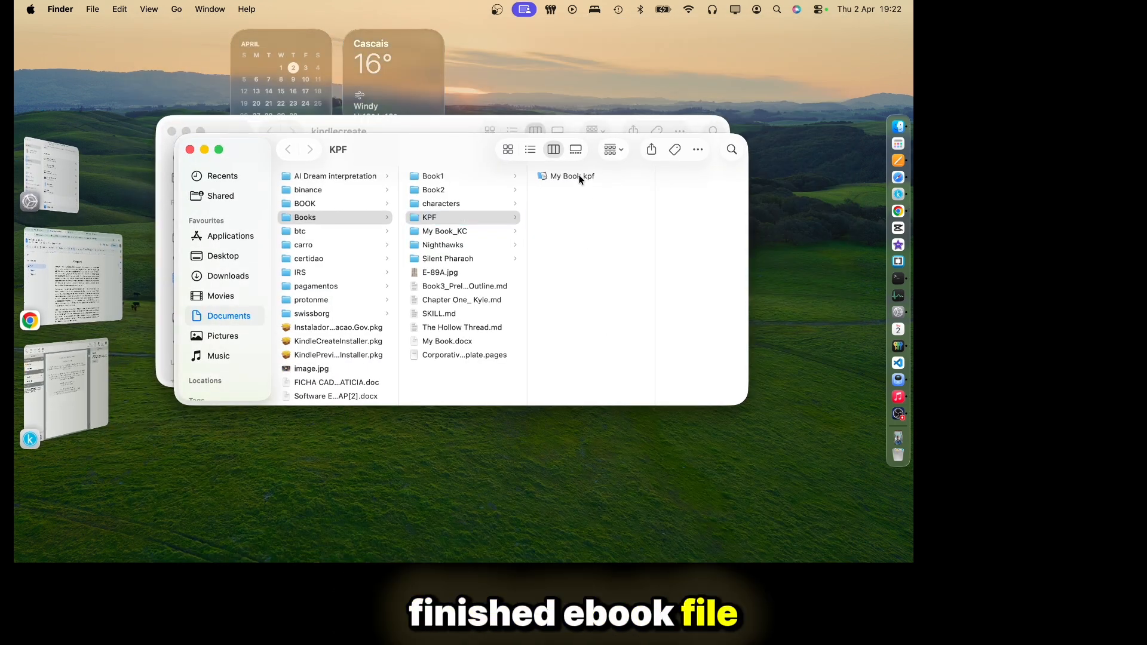
{"action": "double_click", "coordinate": [581, 177]}
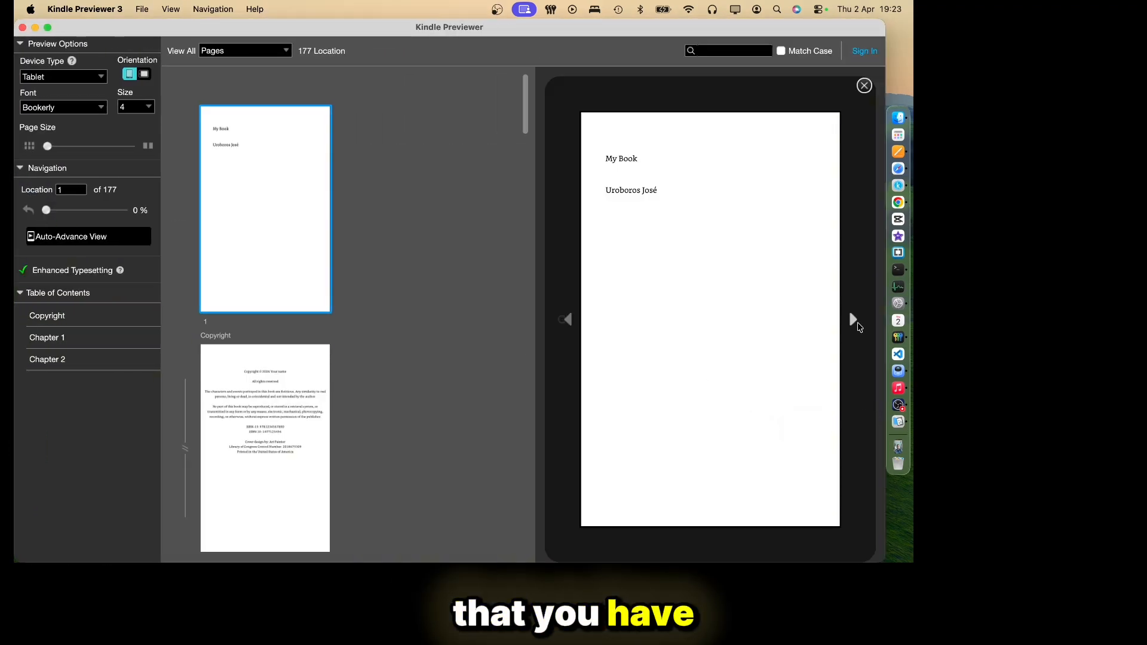
{"action": "left_click", "coordinate": [853, 321]}
{"action": "left_click", "coordinate": [853, 321]}
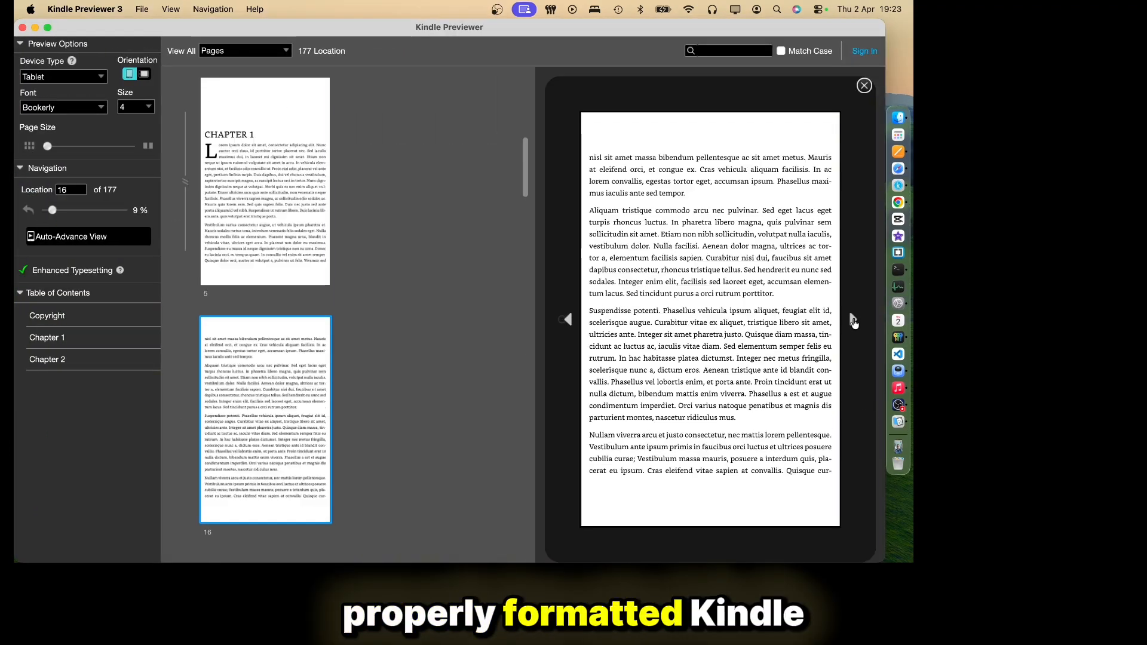
{"action": "left_click", "coordinate": [853, 321]}
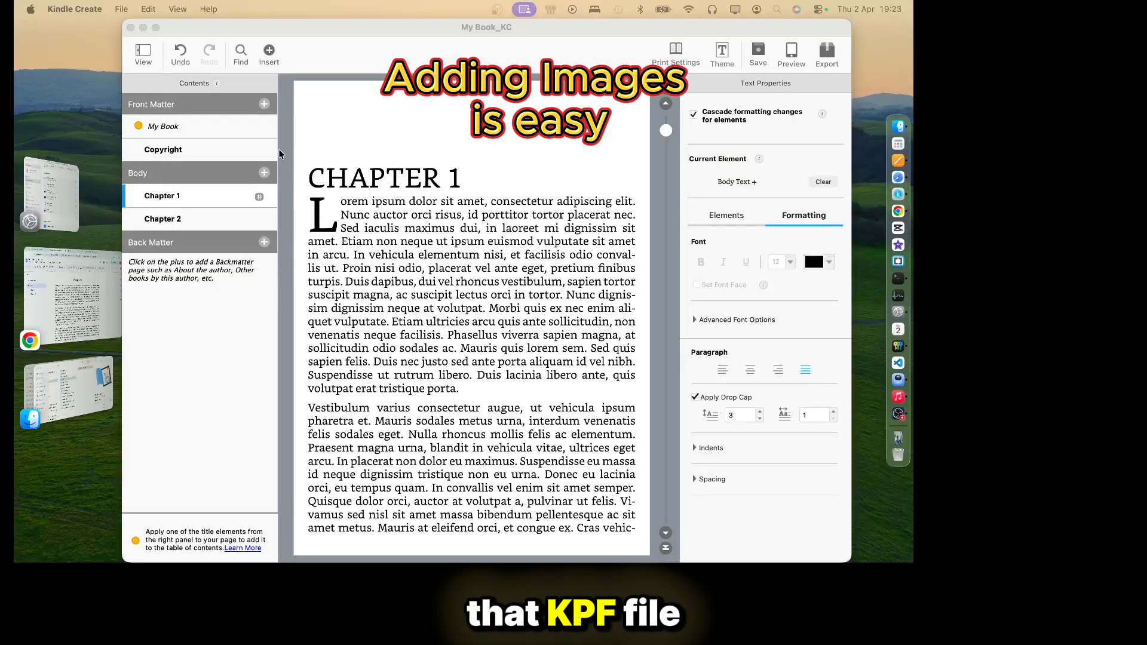
- Back in Kindle Create, insert bedroom.png as the chapter start image of Chapter 1
{"action": "left_click", "coordinate": [269, 52]}
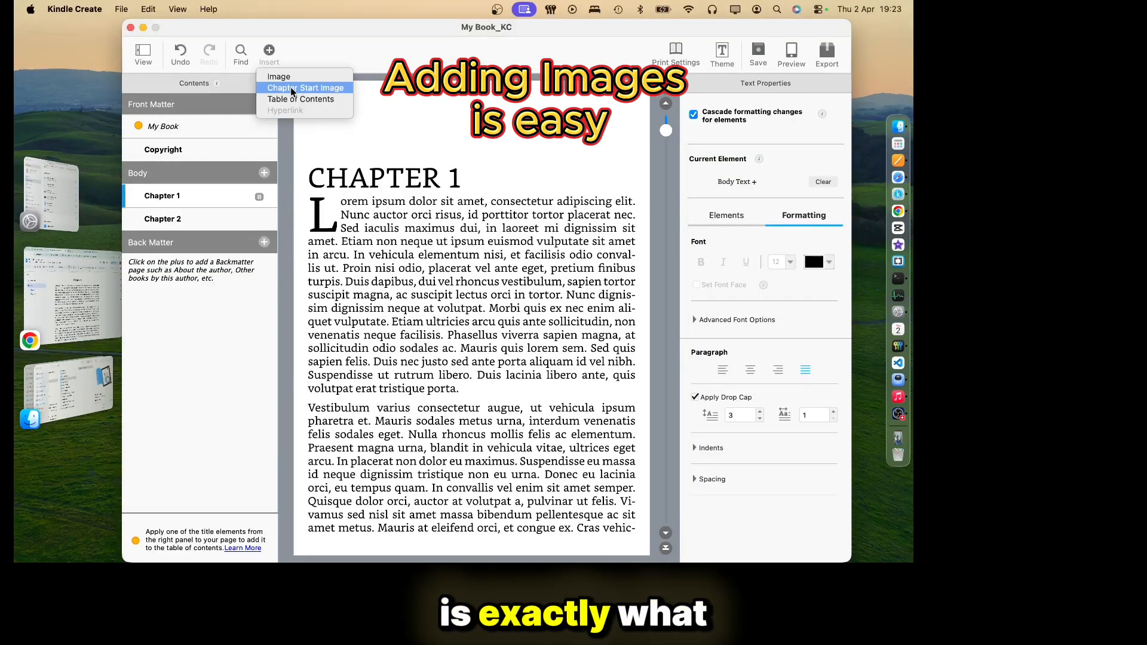
{"action": "left_click", "coordinate": [296, 86]}
{"action": "left_click", "coordinate": [228, 93]}
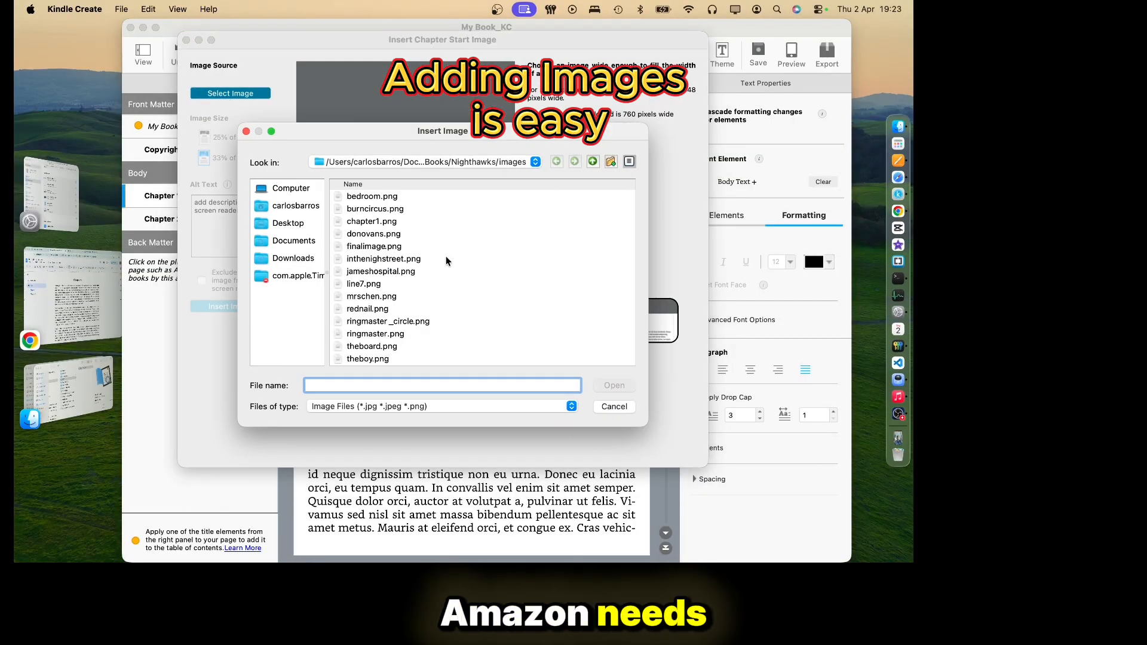
{"action": "double_click", "coordinate": [391, 207]}
{"action": "left_click", "coordinate": [230, 330]}
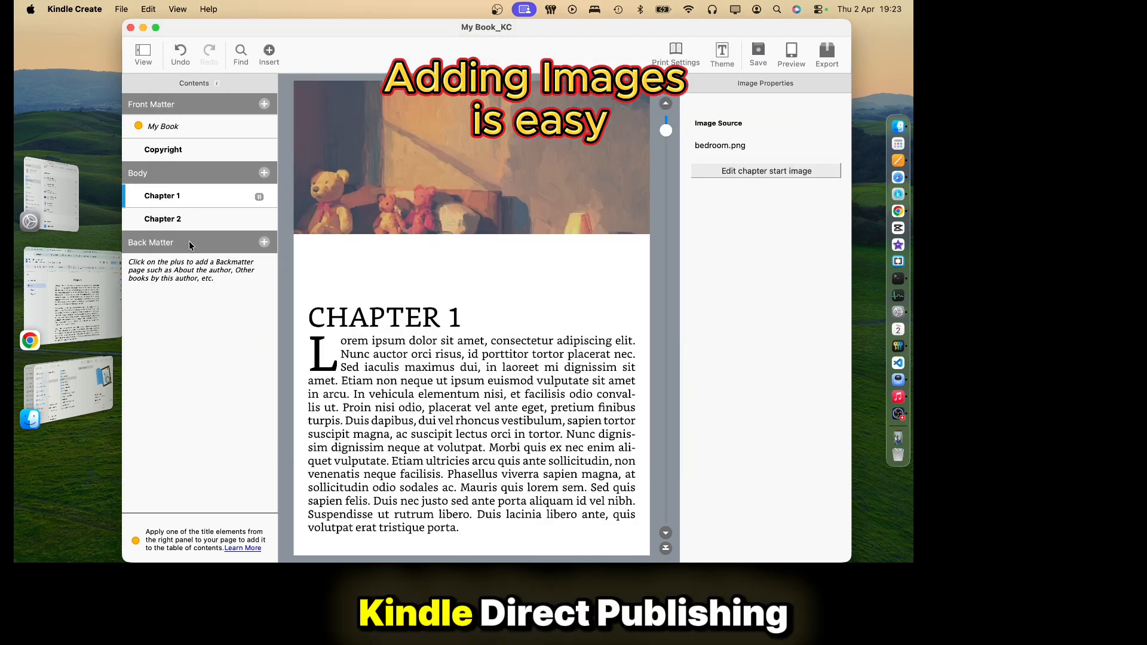
- Insert ringmaster _circle.png as the chapter start image of Chapter 2
{"action": "left_click", "coordinate": [170, 219]}
{"action": "left_click", "coordinate": [269, 52]}
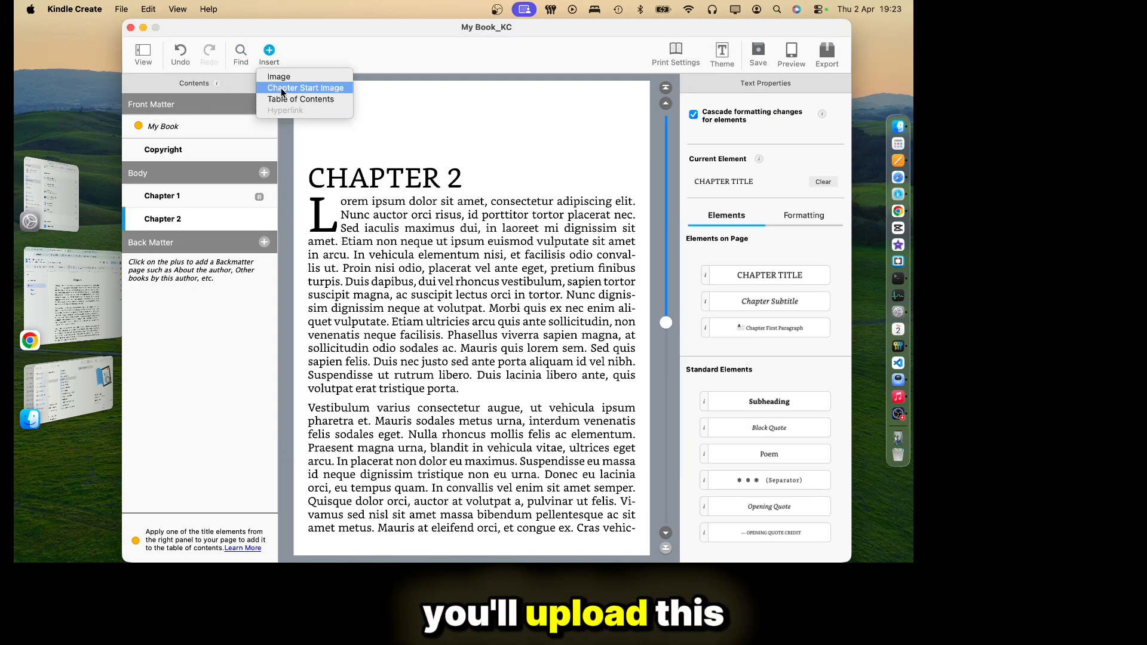
{"action": "left_click", "coordinate": [306, 88]}
{"action": "left_click", "coordinate": [209, 94]}
{"action": "double_click", "coordinate": [385, 321]}
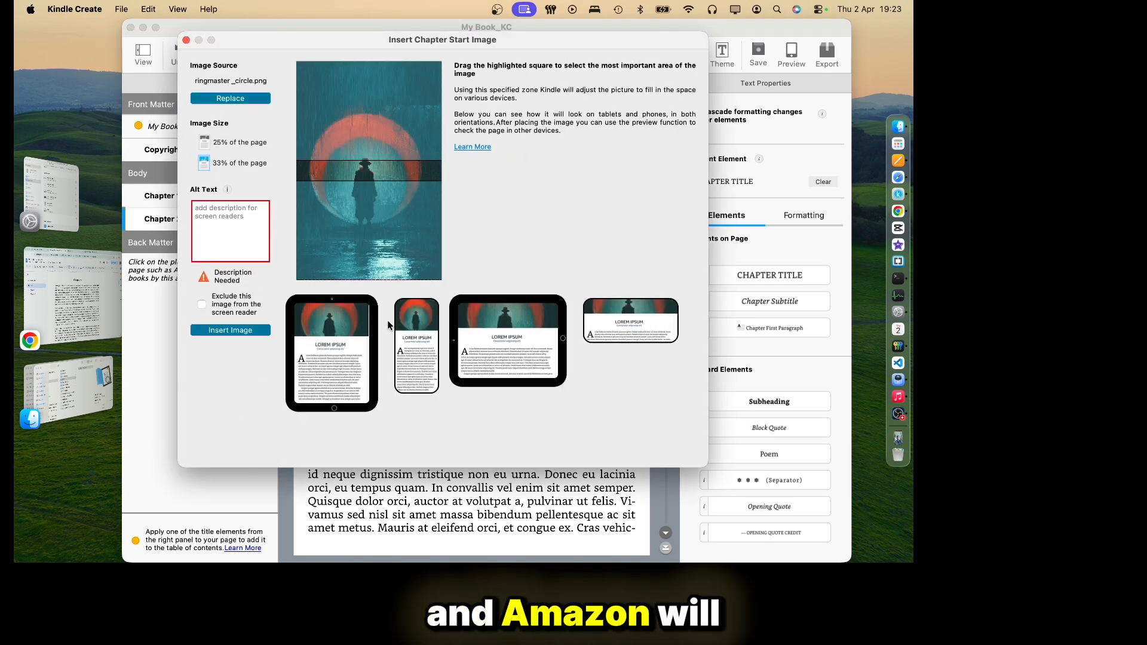
{"action": "left_click", "coordinate": [245, 330]}
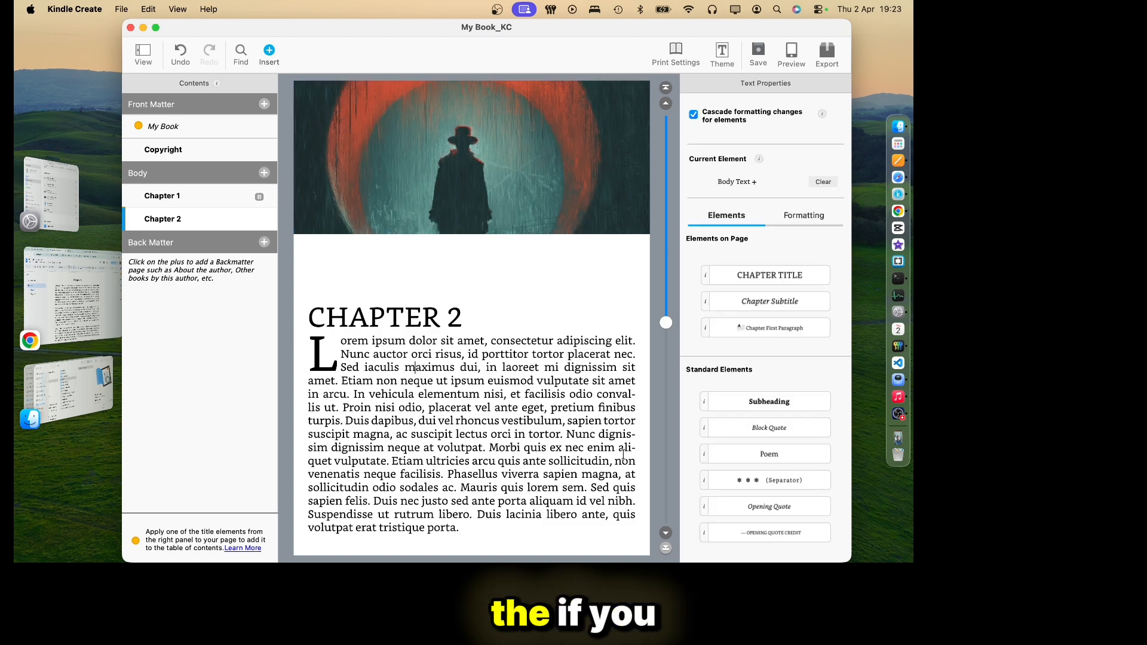
- Add an empty line before the "Suspendisse potenti" paragraph in Chapter 2 and insert the line7.png image there
{"action": "left_click", "coordinate": [666, 534]}
{"action": "key", "text": "Return"}
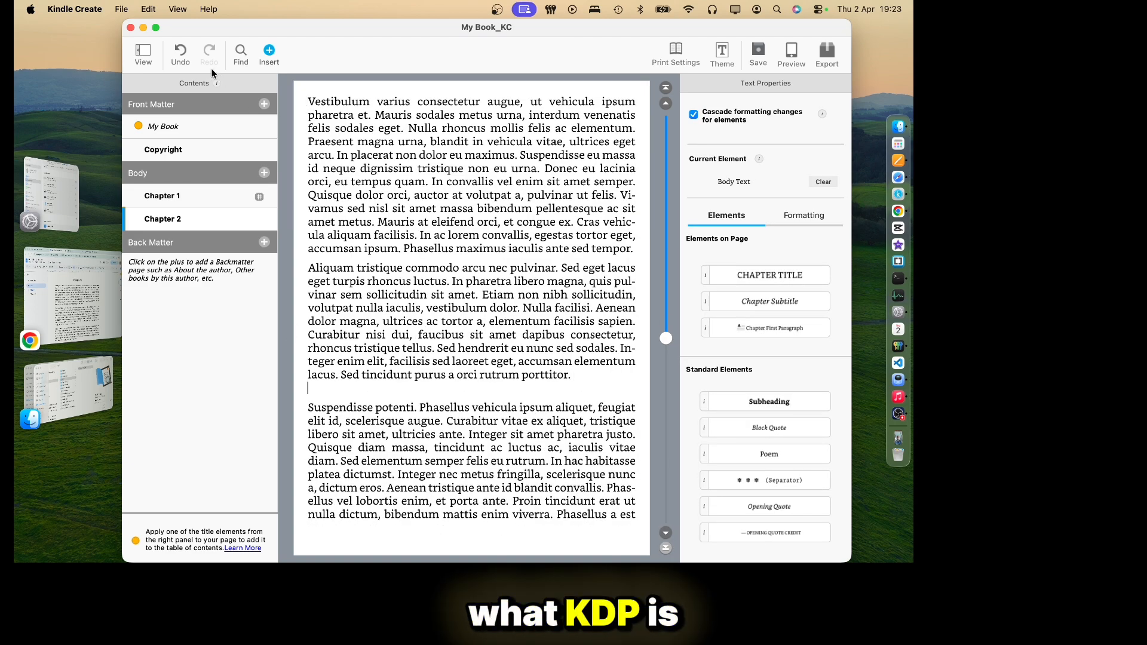
{"action": "left_click", "coordinate": [269, 51]}
{"action": "left_click", "coordinate": [282, 75]}
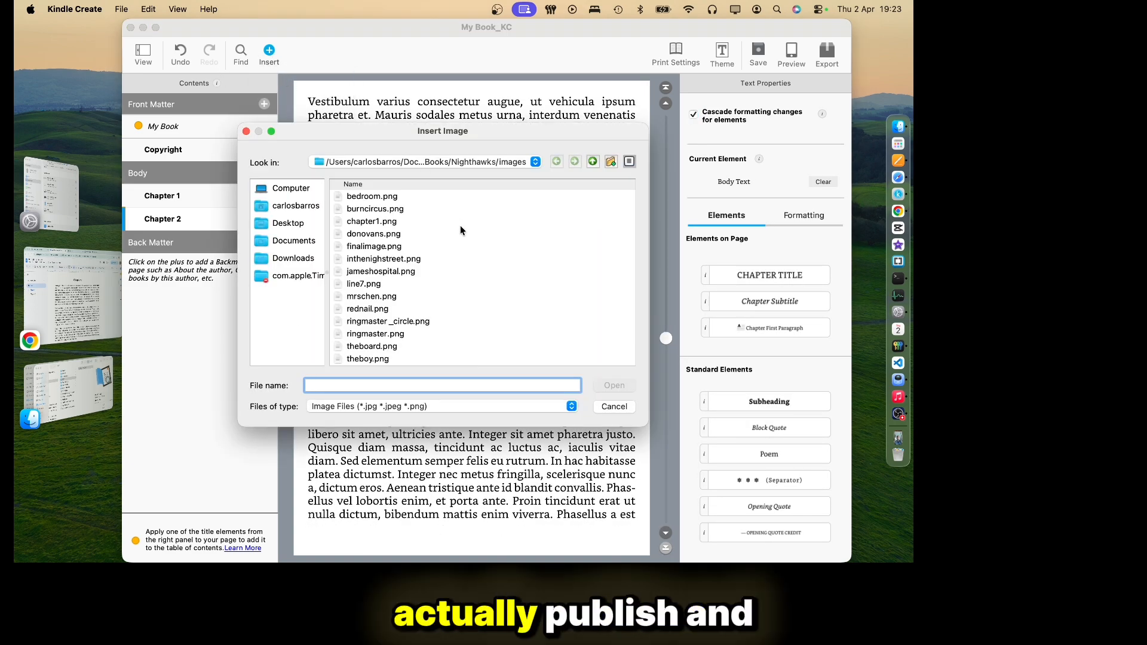
{"action": "double_click", "coordinate": [370, 280]}
{"action": "left_click", "coordinate": [565, 436]}
{"action": "left_click", "coordinate": [571, 389]}
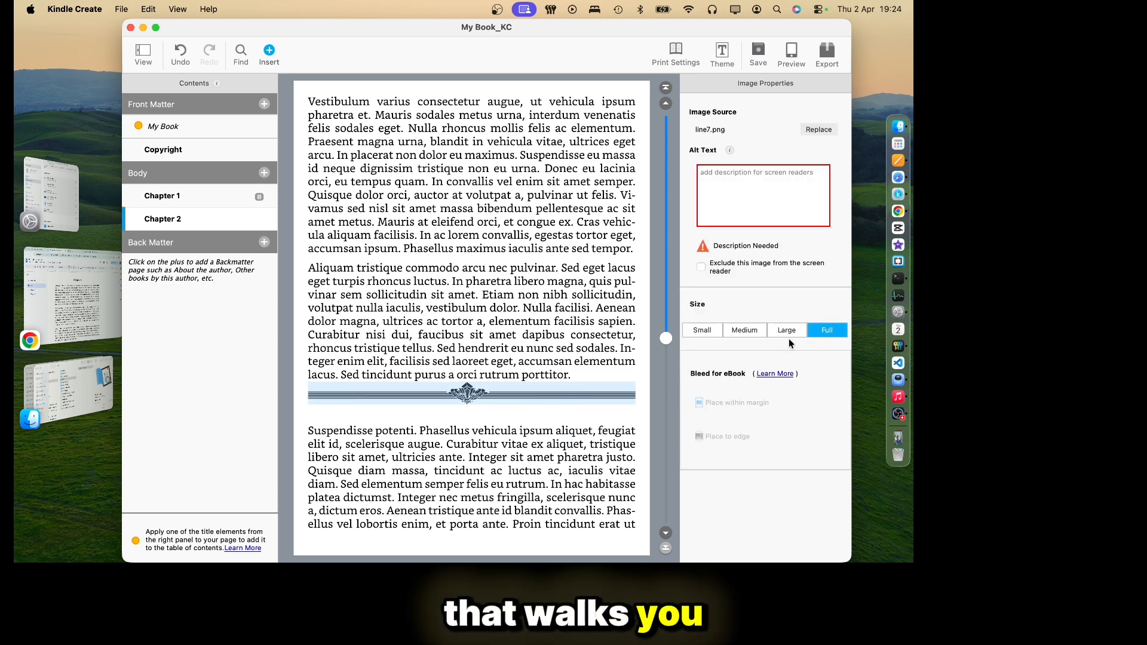
- Delete the empty paragraph below the ornamental line image in Chapter 2
{"action": "left_click", "coordinate": [565, 443]}
{"action": "left_click", "coordinate": [537, 393]}
{"action": "left_click", "coordinate": [474, 335]}
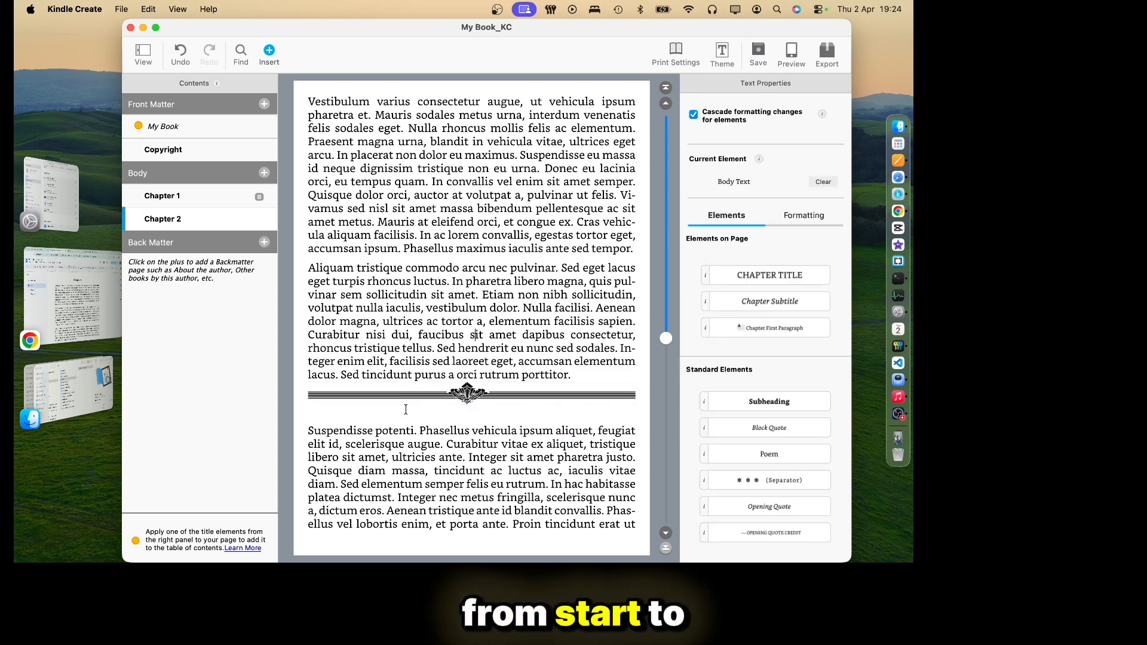
{"action": "left_click", "coordinate": [358, 408]}
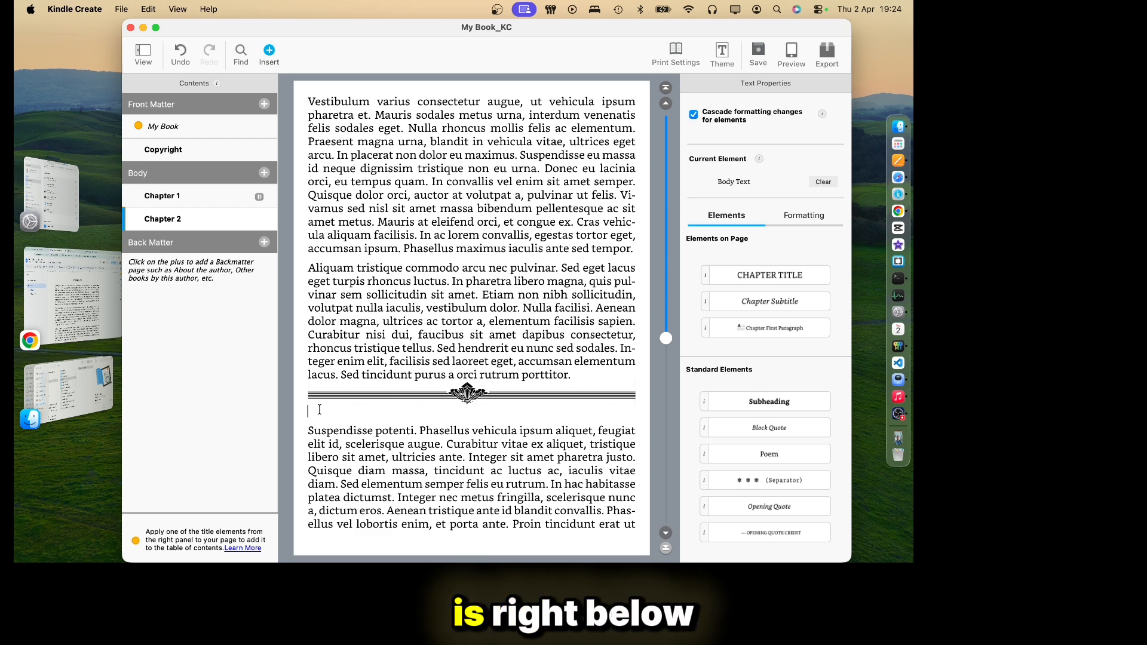
{"action": "key", "text": "BackSpace"}
- Exclude the ornamental line image in Chapter 2 from the screen reader and go on to the text before Scene 2
{"action": "left_click", "coordinate": [387, 397]}
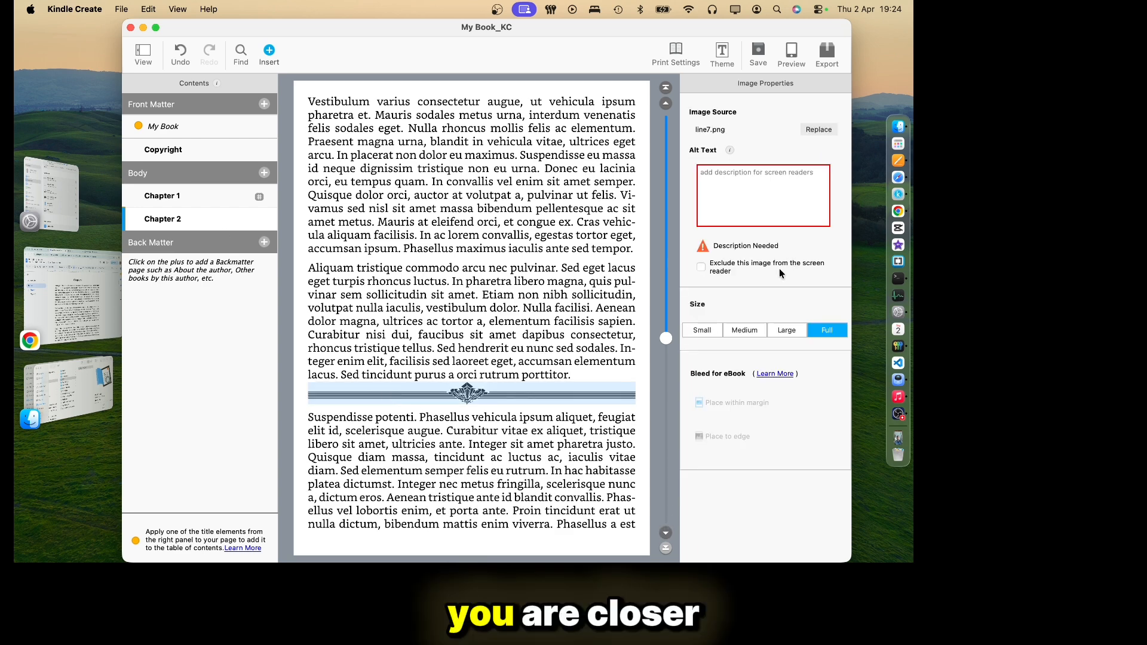
{"action": "left_click", "coordinate": [702, 267]}
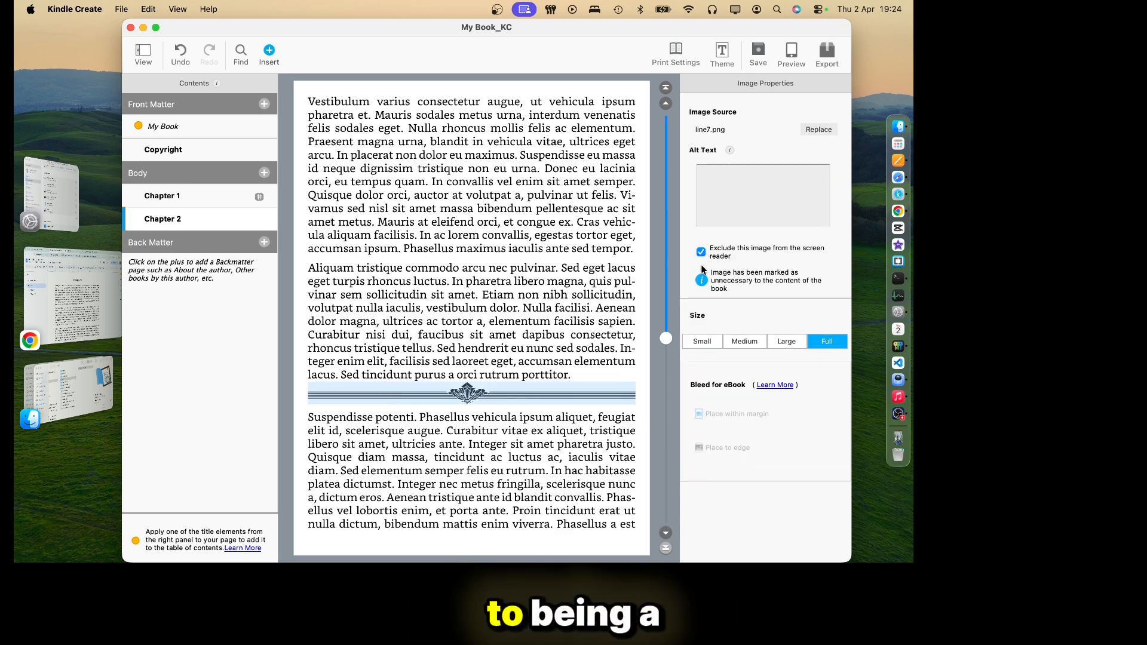
{"action": "left_click", "coordinate": [585, 461]}
{"action": "scroll", "coordinate": [498, 318], "scroll_direction": "down", "scroll_amount": 10}
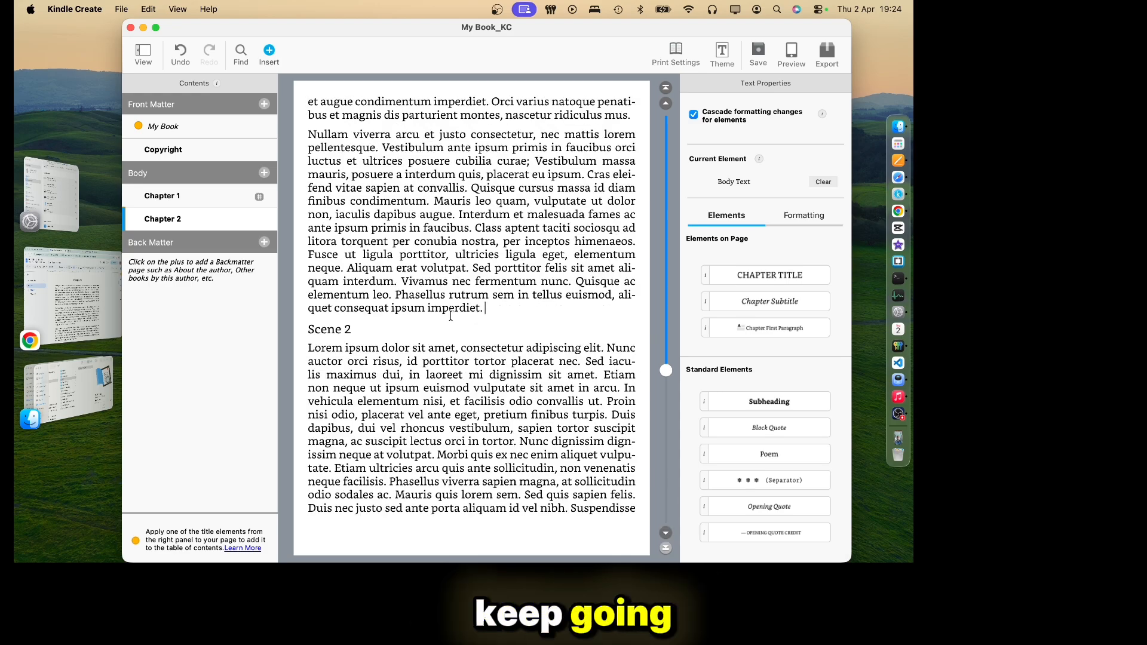